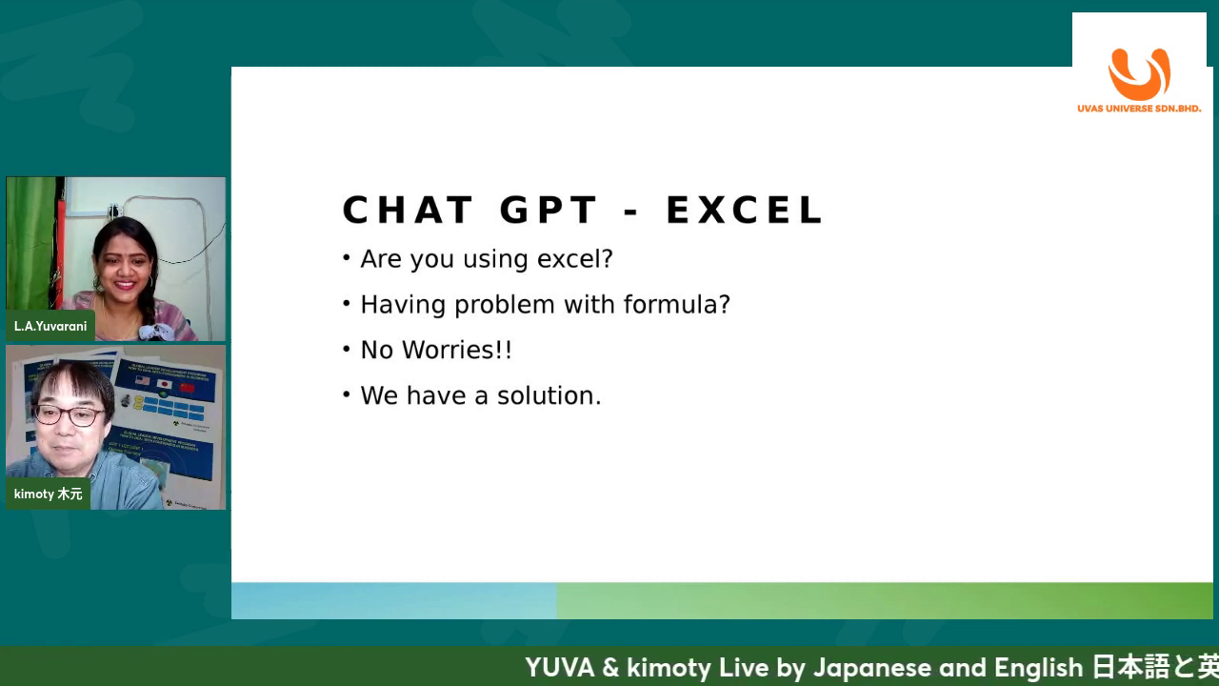
- Advance the slideshow to the WHAT IS CHAT GPT slide
{"action": "key", "text": "Right"}
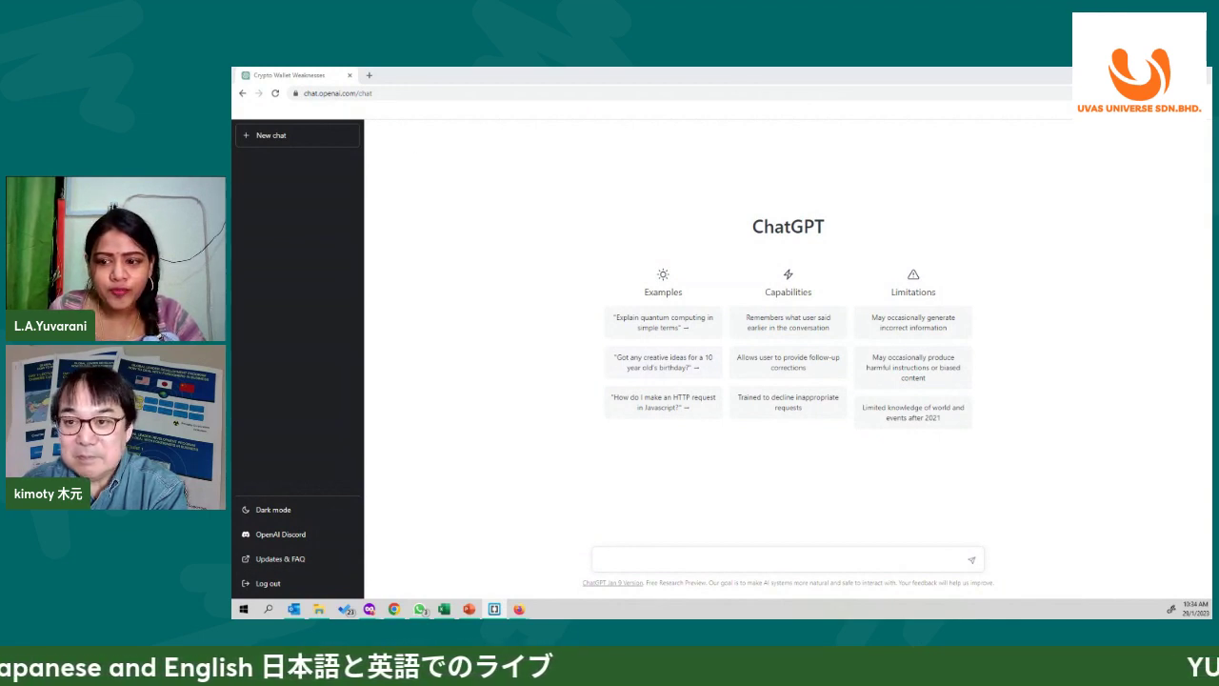
- Delete the Yuva and 5500 entries in E3:F3 on the vlookup sheet
{"action": "key", "text": "alt+Tab"}
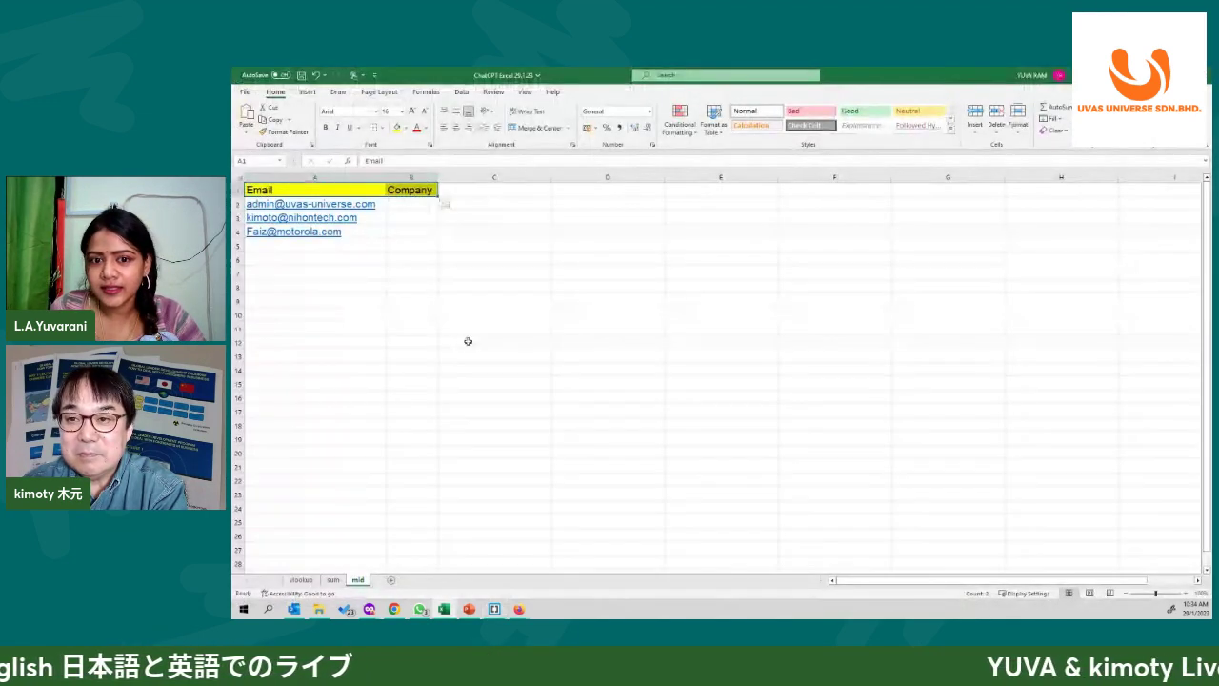
{"action": "left_click", "coordinate": [300, 580]}
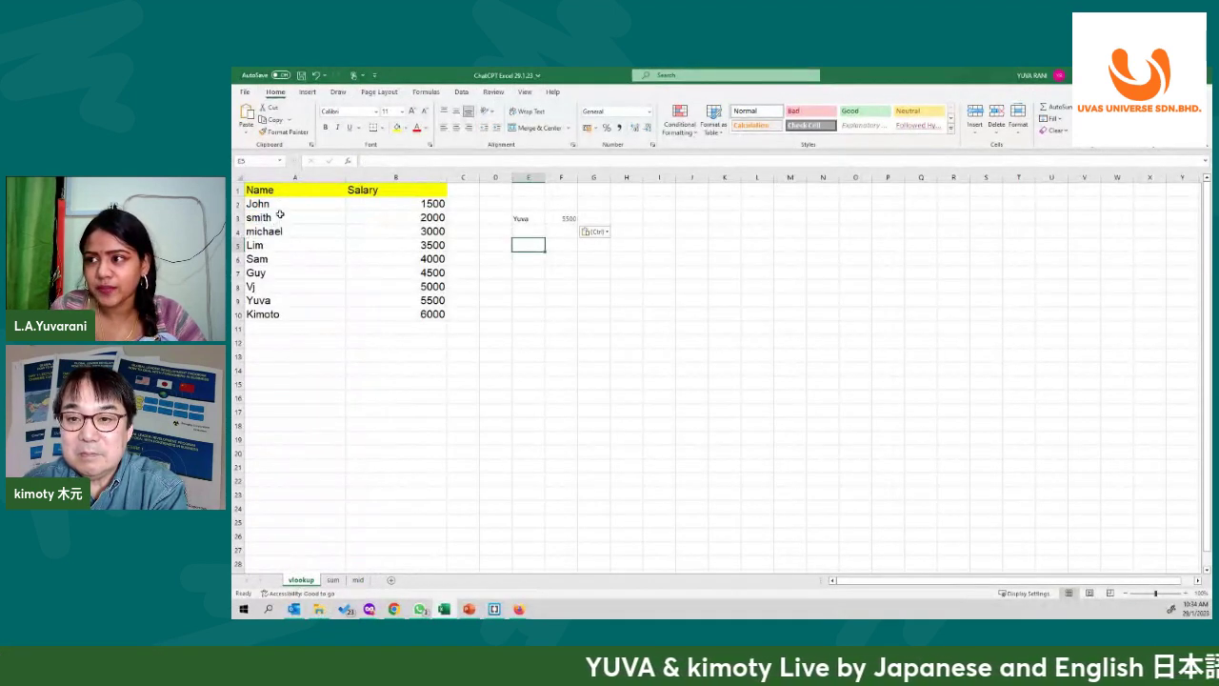
{"action": "left_click_drag", "start_coordinate": [522, 218], "coordinate": [562, 218]}
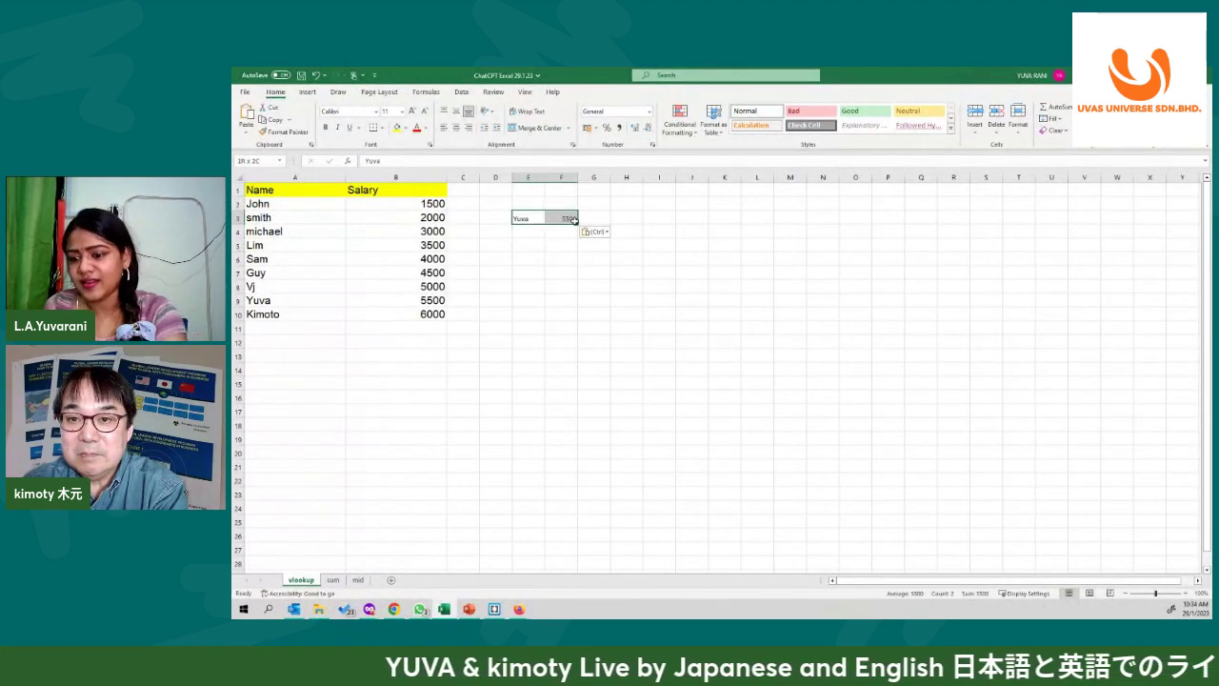
{"action": "key", "text": "Delete"}
{"action": "left_click", "coordinate": [463, 272]}
- Review the Name column A1:A10 and Salary column B1:B10, ending on the Yuva cell
{"action": "left_click_drag", "start_coordinate": [299, 193], "coordinate": [427, 314]}
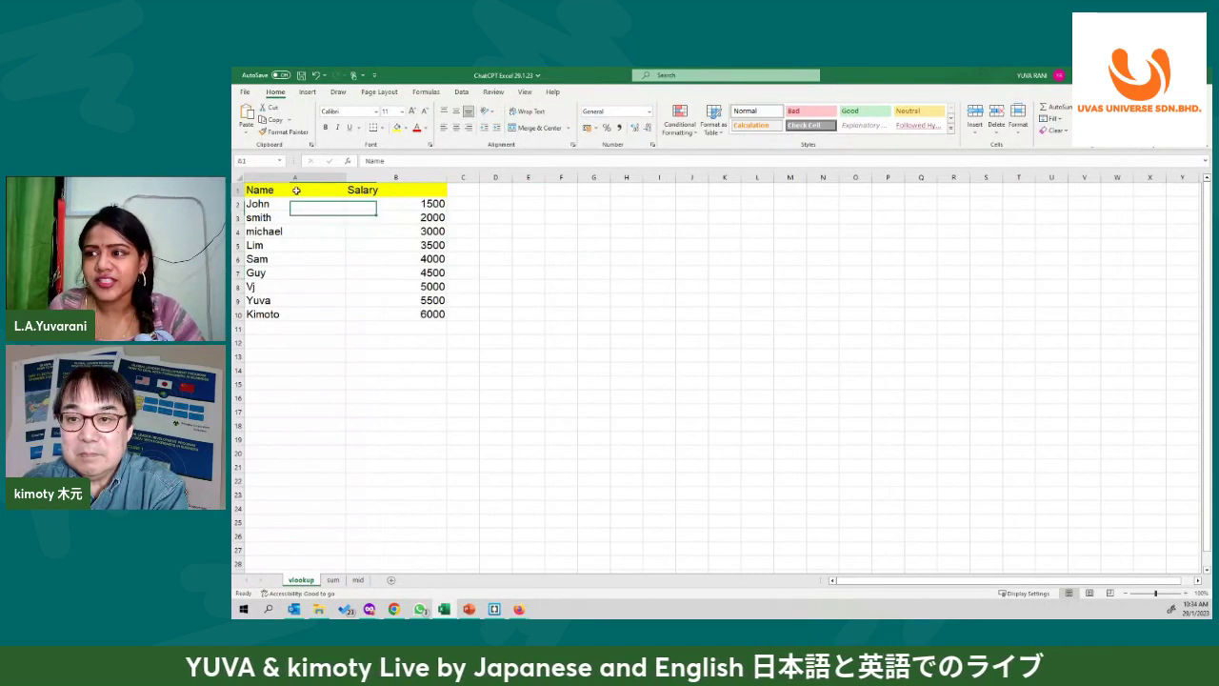
{"action": "left_click", "coordinate": [301, 256]}
{"action": "left_click_drag", "start_coordinate": [286, 189], "coordinate": [291, 313]}
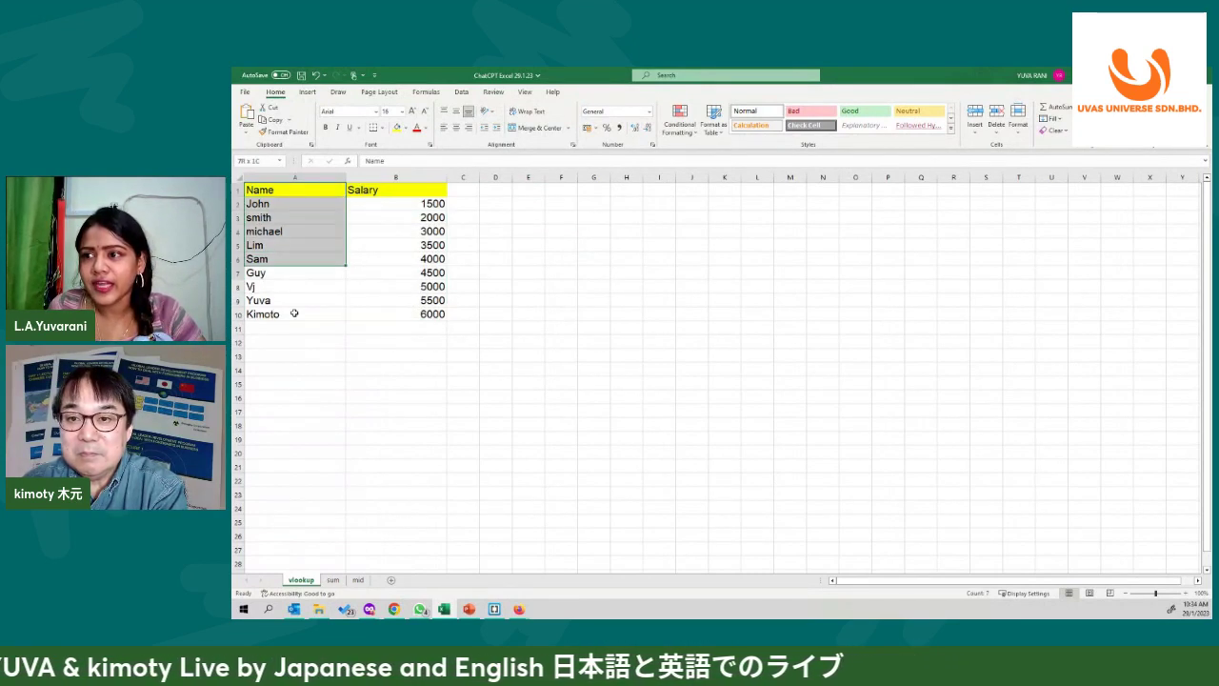
{"action": "left_click_drag", "start_coordinate": [403, 190], "coordinate": [403, 315]}
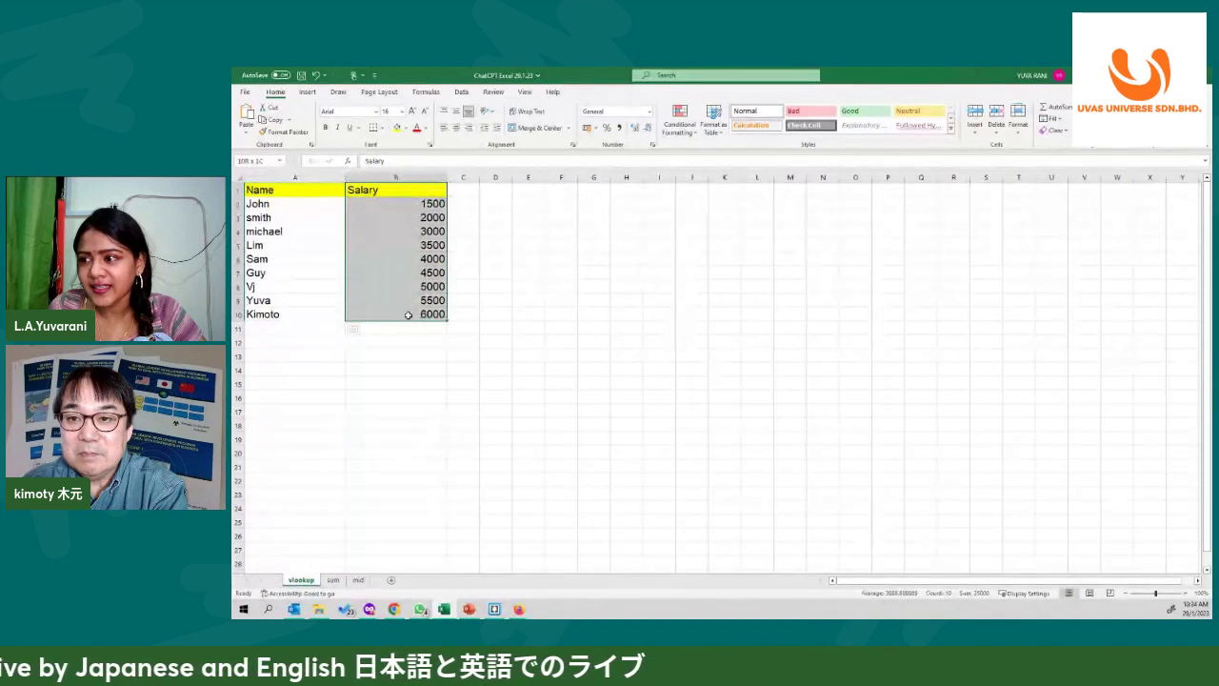
{"action": "left_click", "coordinate": [257, 273]}
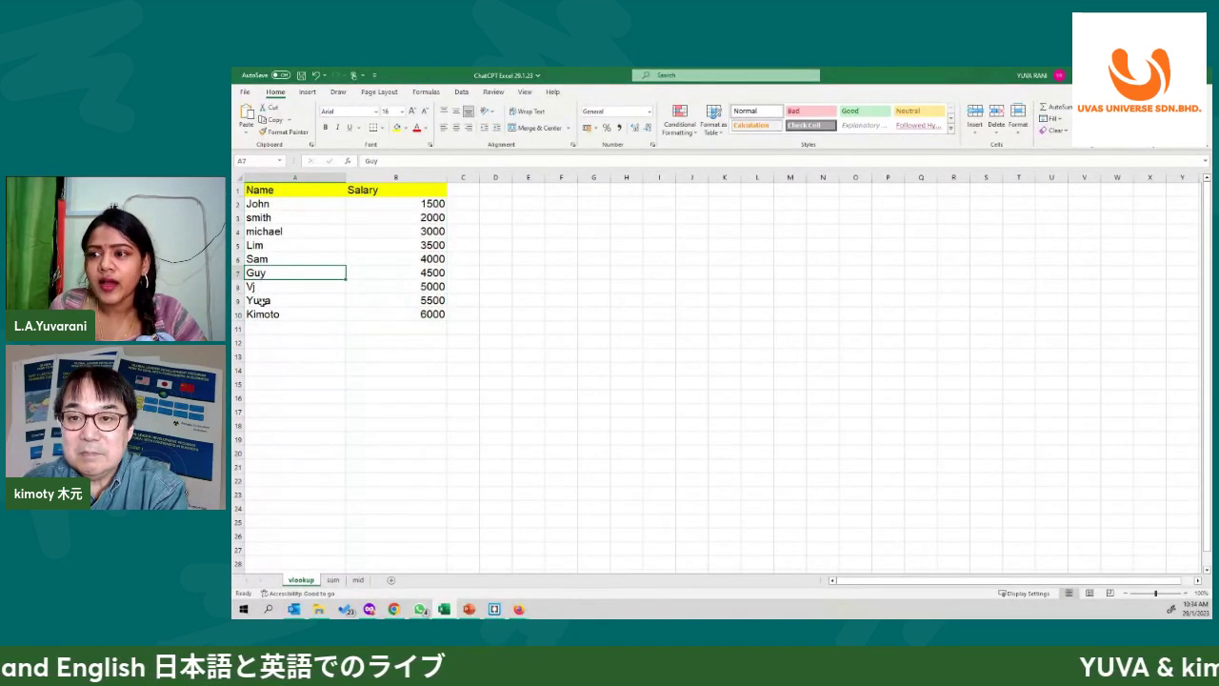
{"action": "left_click", "coordinate": [259, 300]}
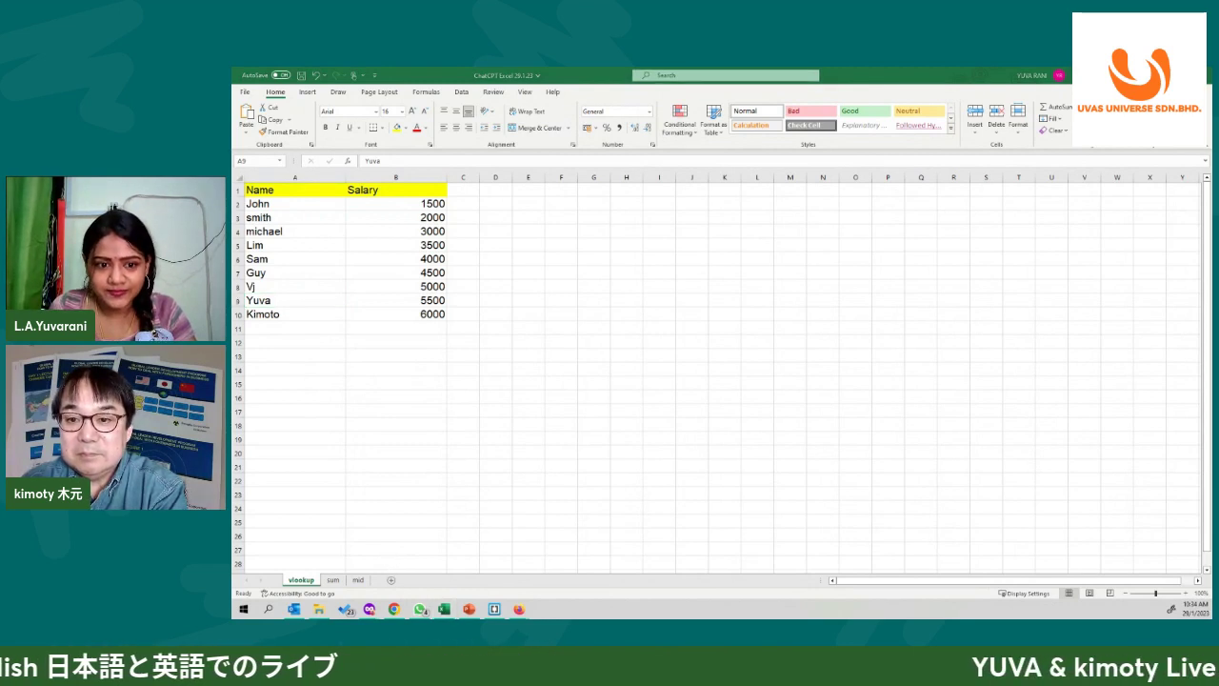
{"action": "key", "text": "alt+Tab"}
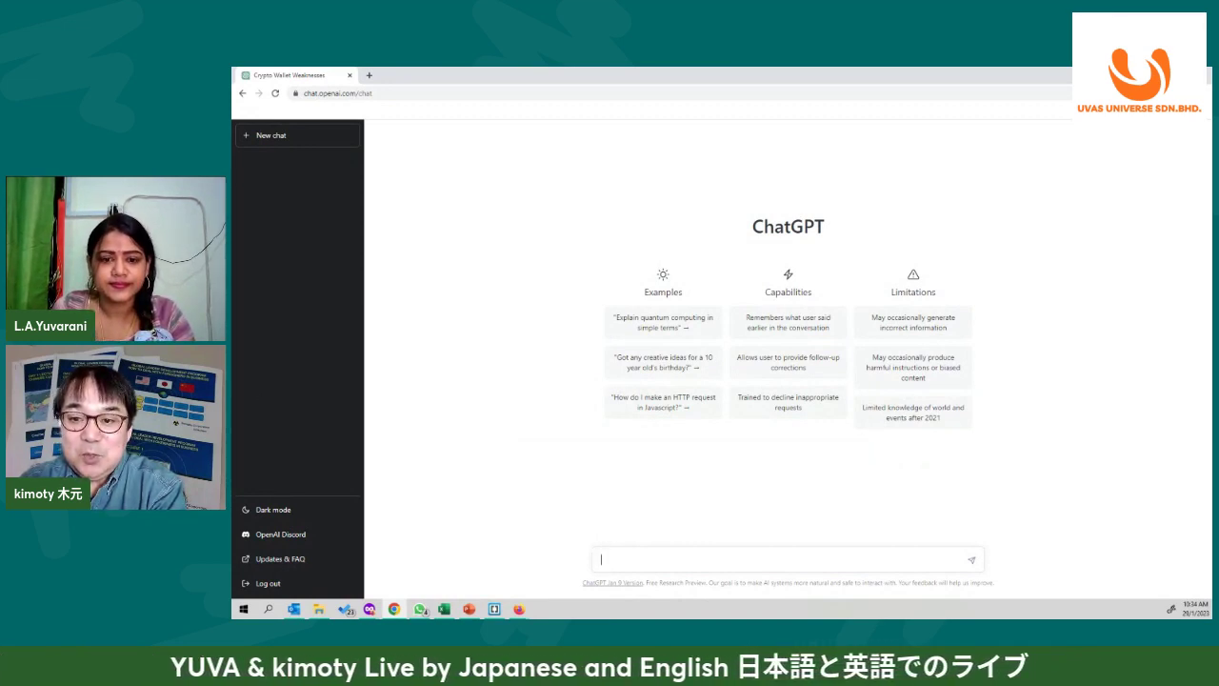
- Fill the Yuva/5500 row A9:B9 with orange
{"action": "key", "text": "alt+Tab"}
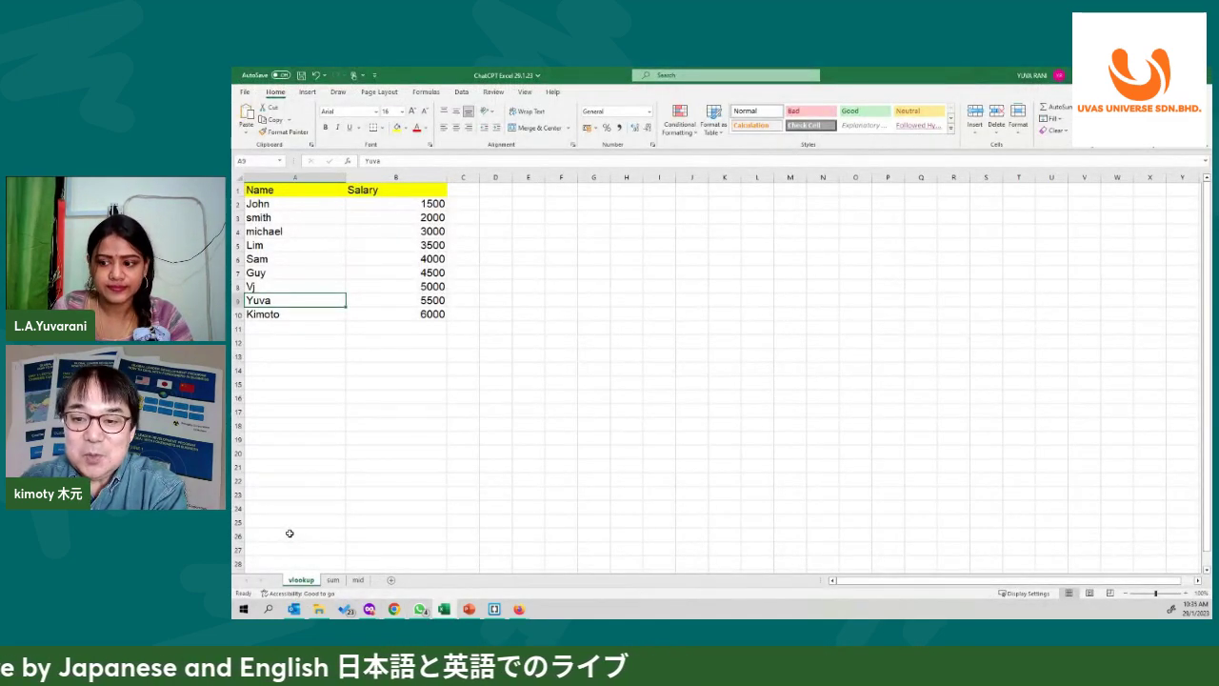
{"action": "left_click_drag", "start_coordinate": [378, 186], "coordinate": [388, 320]}
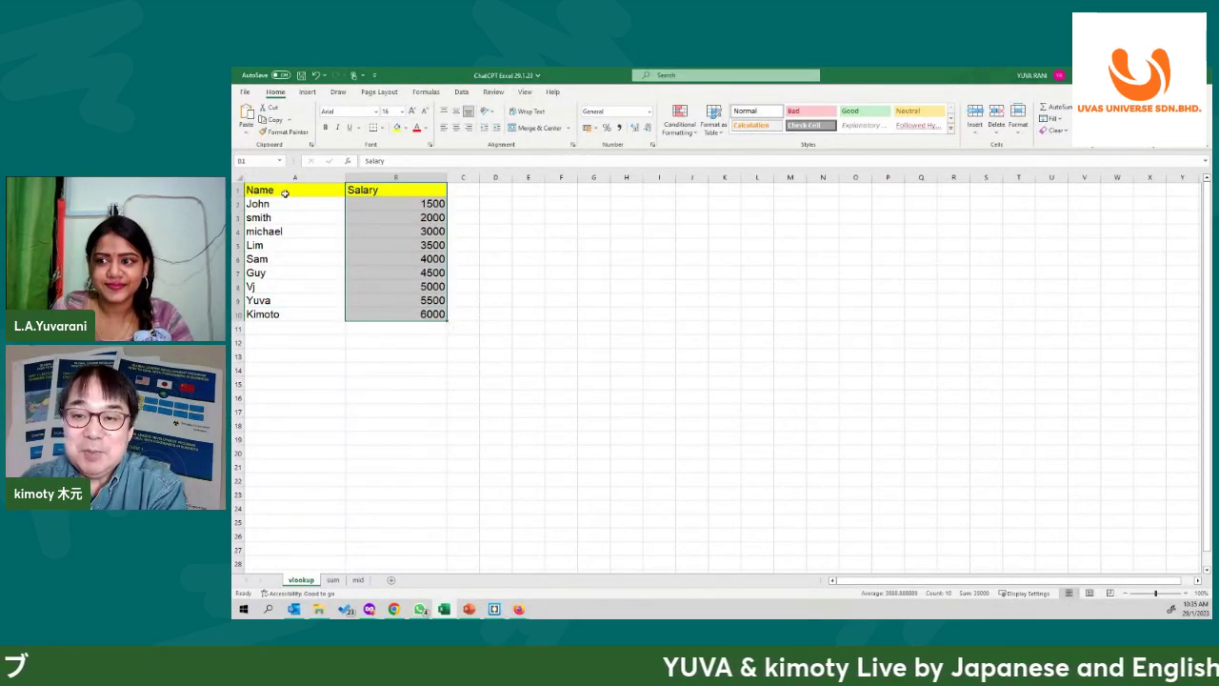
{"action": "left_click_drag", "start_coordinate": [285, 192], "coordinate": [306, 313]}
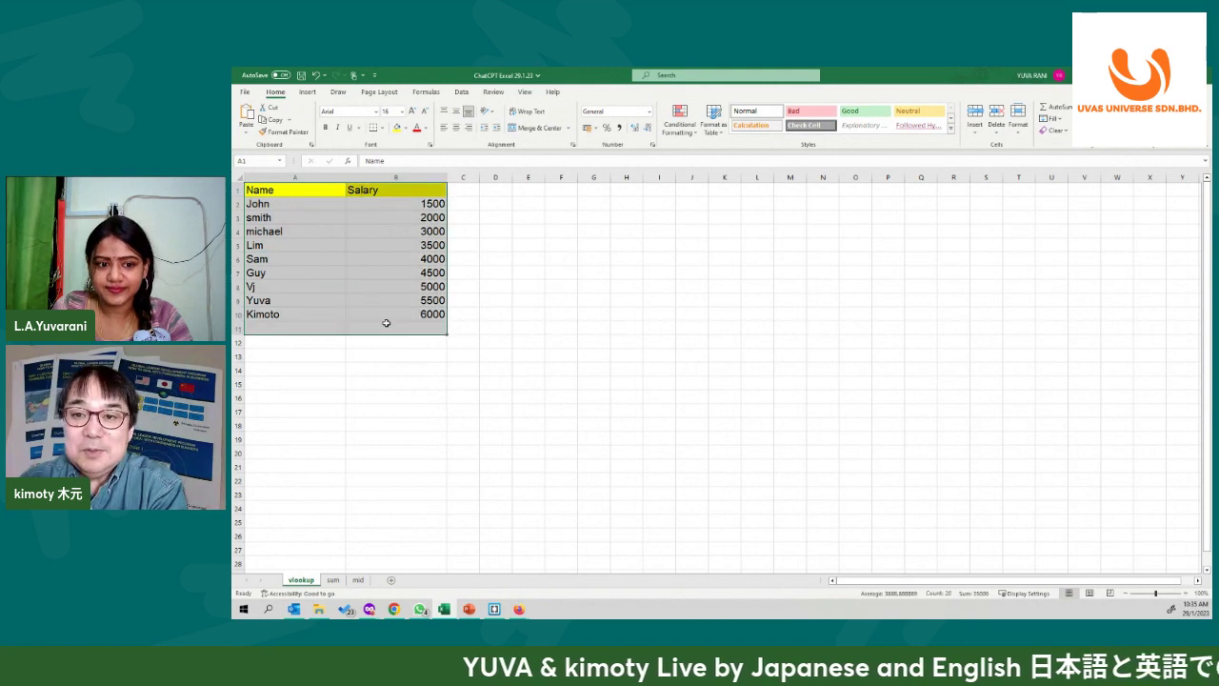
{"action": "left_click", "coordinate": [385, 355]}
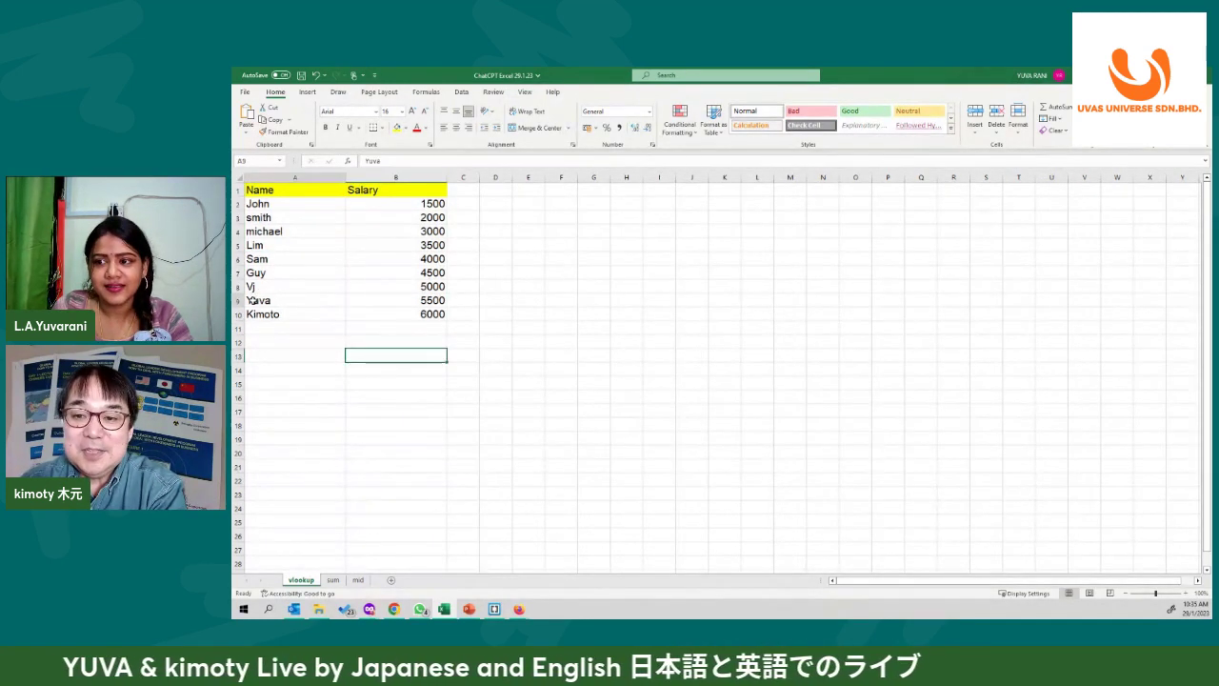
{"action": "left_click_drag", "start_coordinate": [256, 300], "coordinate": [394, 300]}
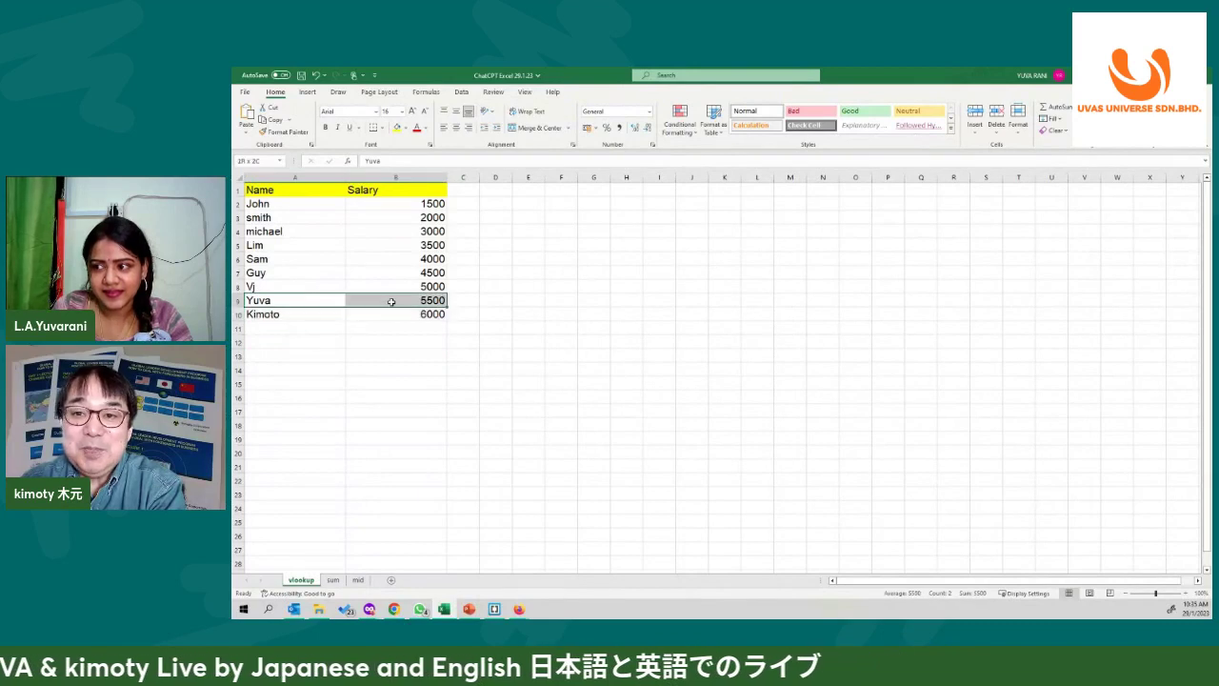
{"action": "left_click", "coordinate": [405, 128]}
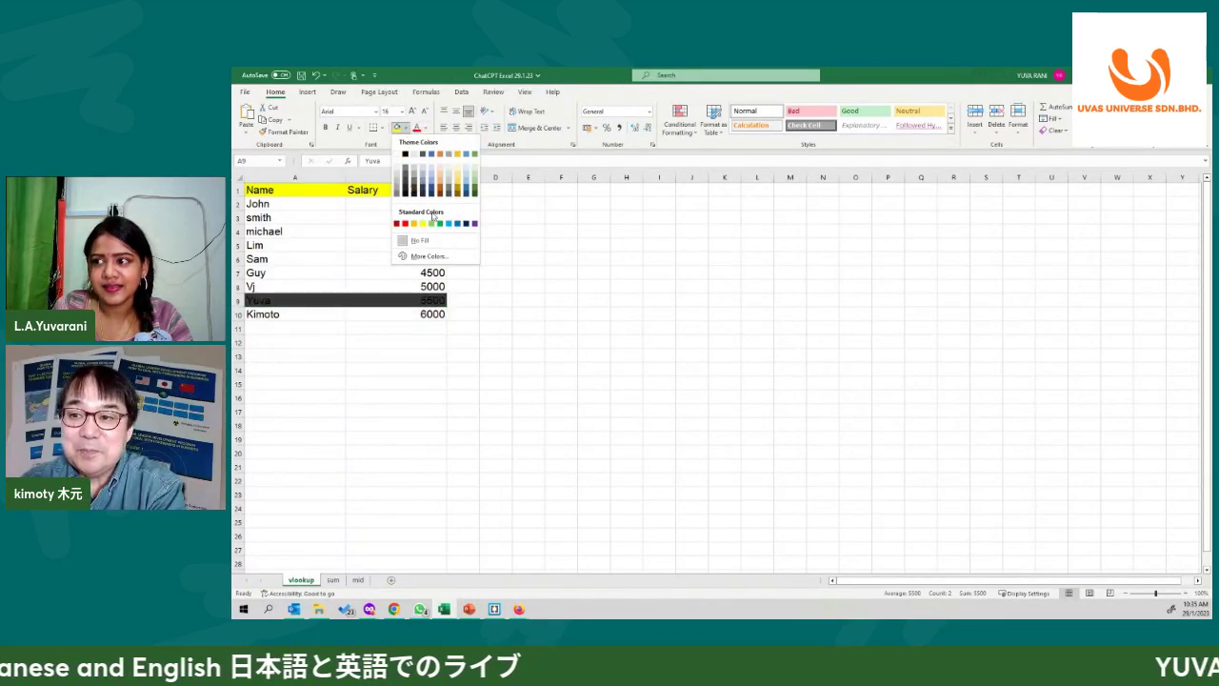
{"action": "left_click", "coordinate": [415, 224]}
{"action": "left_click", "coordinate": [489, 326]}
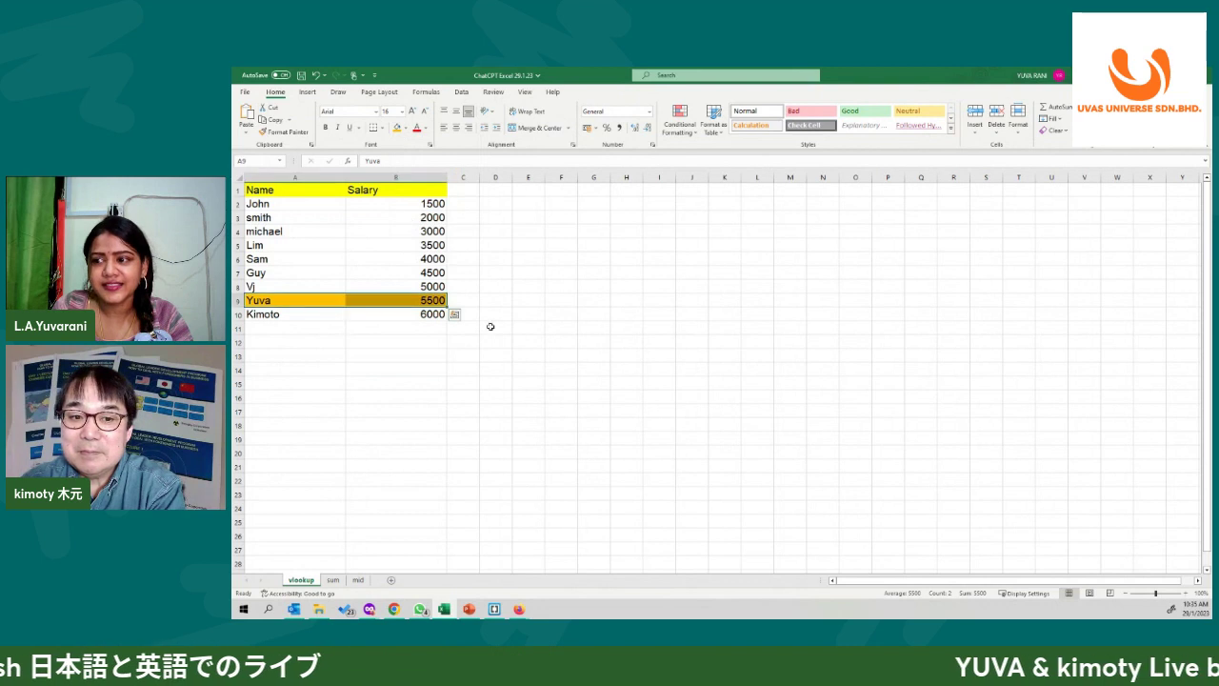
- Check the table A1:B10 and the Yuva cell A9 before returning to ChatGPT
{"action": "mouse_move", "coordinate": [280, 193]}
{"action": "left_mouse_down"}
{"action": "mouse_move", "coordinate": [369, 314]}
{"action": "mouse_move", "coordinate": [298, 189]}
{"action": "mouse_move", "coordinate": [370, 310]}
{"action": "left_mouse_up"}
{"action": "left_click", "coordinate": [332, 318]}
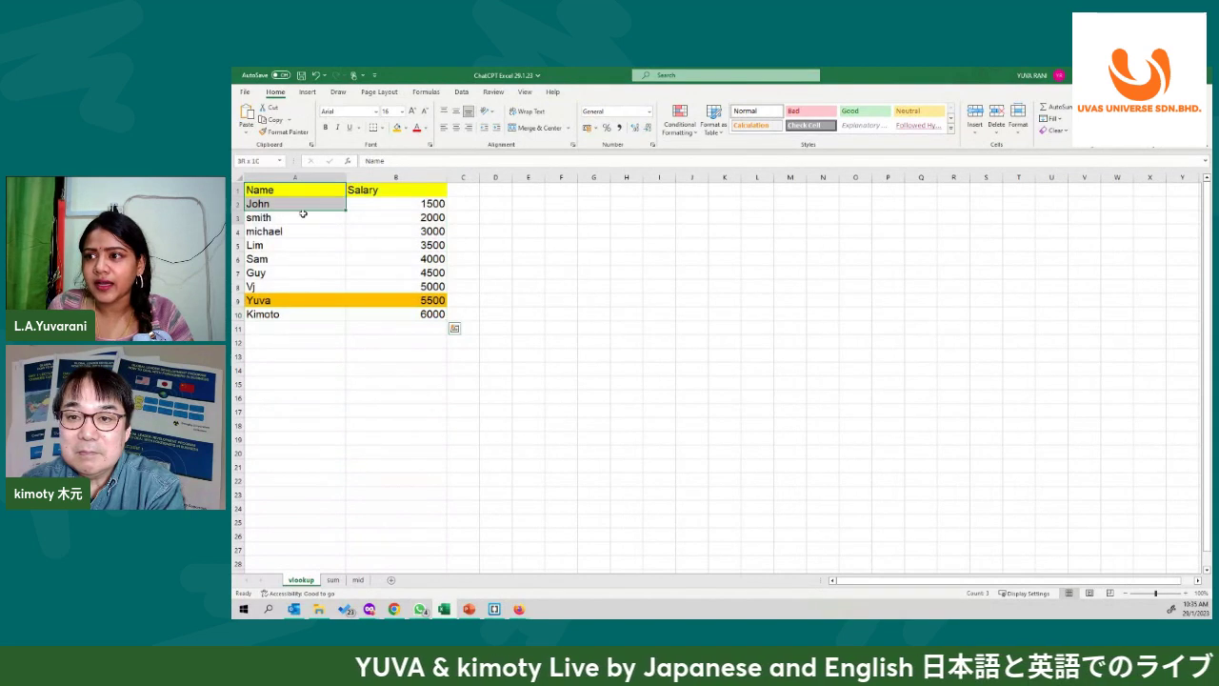
{"action": "left_click", "coordinate": [362, 315]}
{"action": "left_click", "coordinate": [323, 300]}
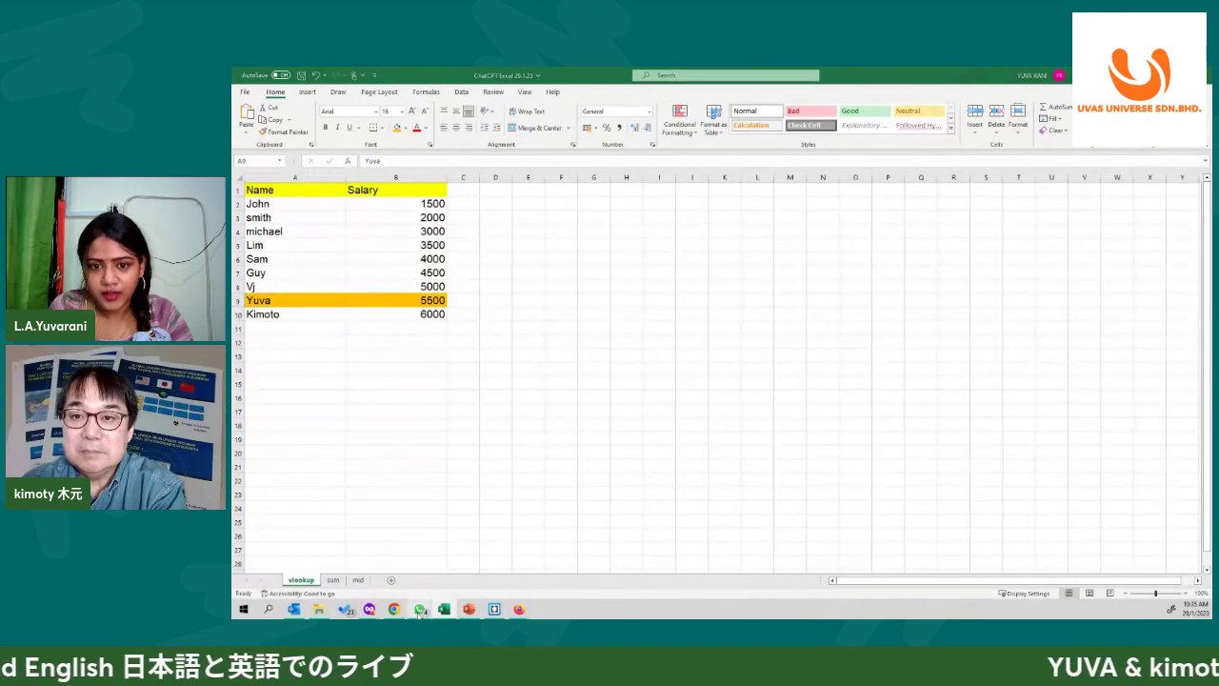
{"action": "left_click", "coordinate": [393, 608]}
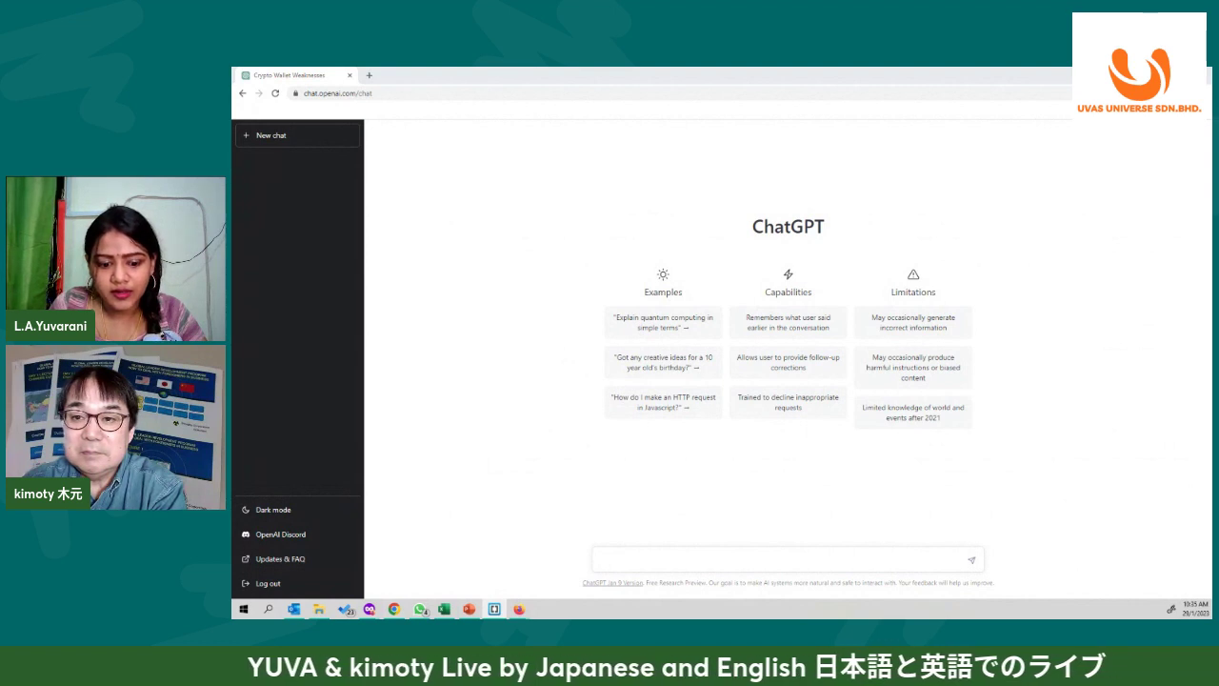
- Paste the Yuva salary question into ChatGPT and check rows 2–10 in Excel
{"action": "left_click", "coordinate": [632, 562]}
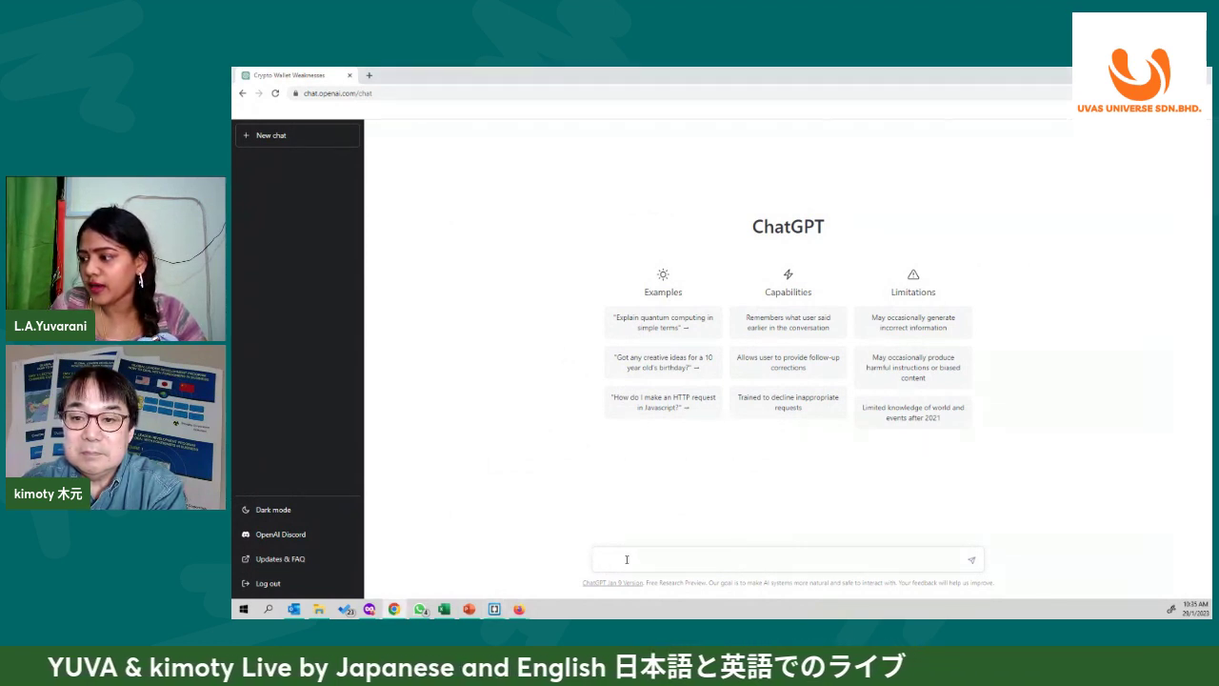
{"action": "type", "text": "Find Yuva on excel table a2 to a10 and return salary b2 to b10"}
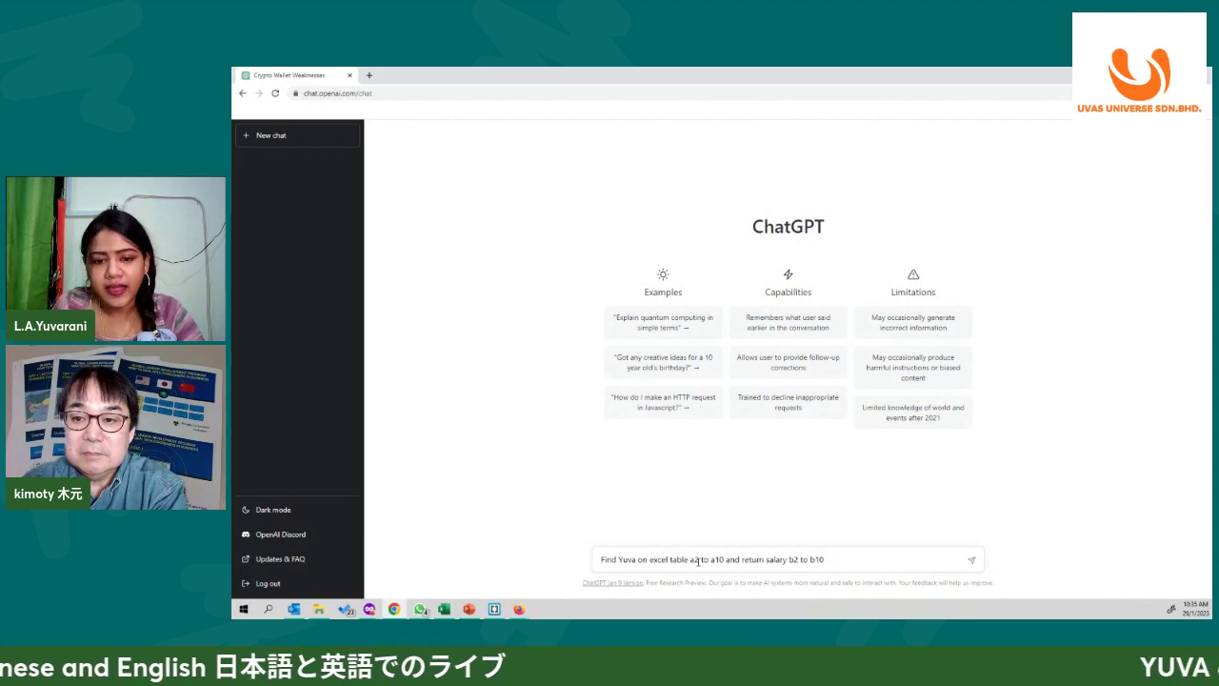
{"action": "left_click", "coordinate": [444, 609]}
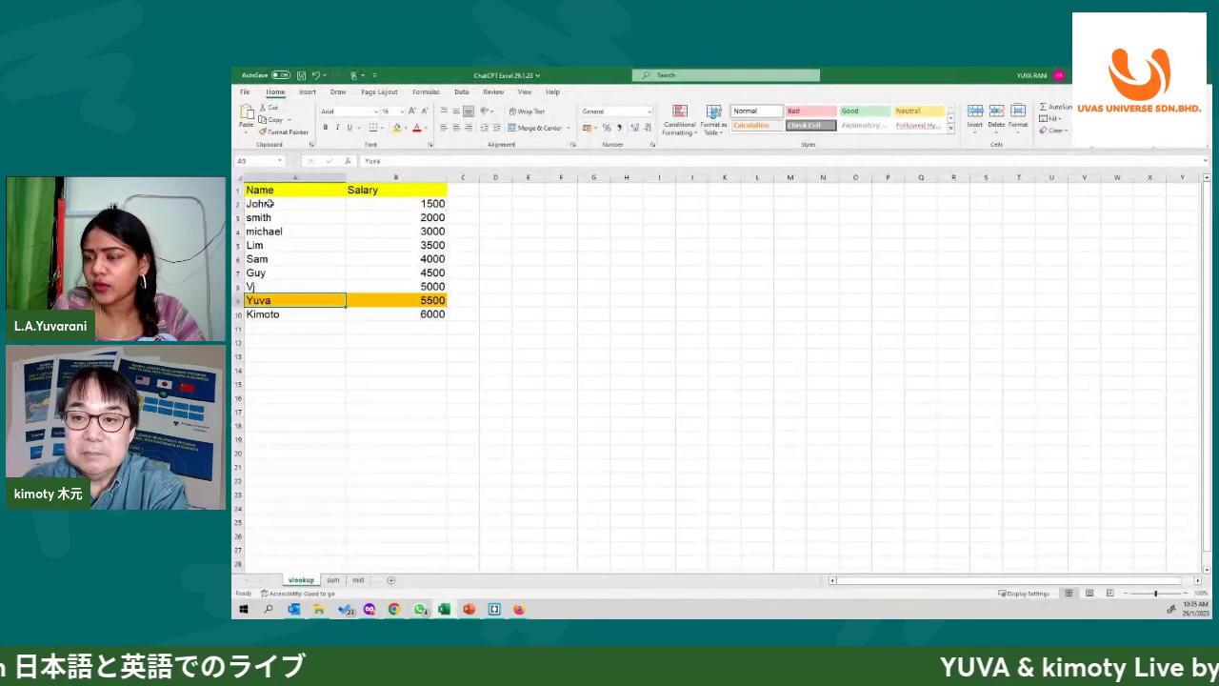
{"action": "left_click", "coordinate": [271, 203]}
{"action": "left_click", "coordinate": [239, 203]}
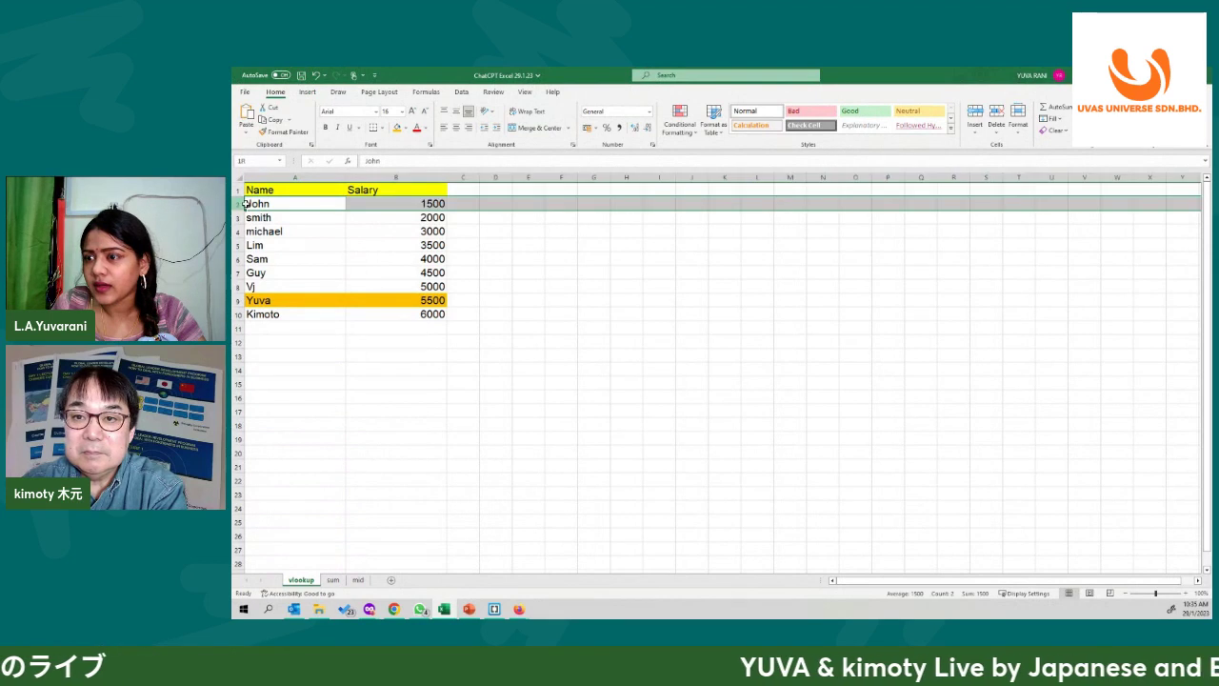
{"action": "left_click", "coordinate": [257, 203]}
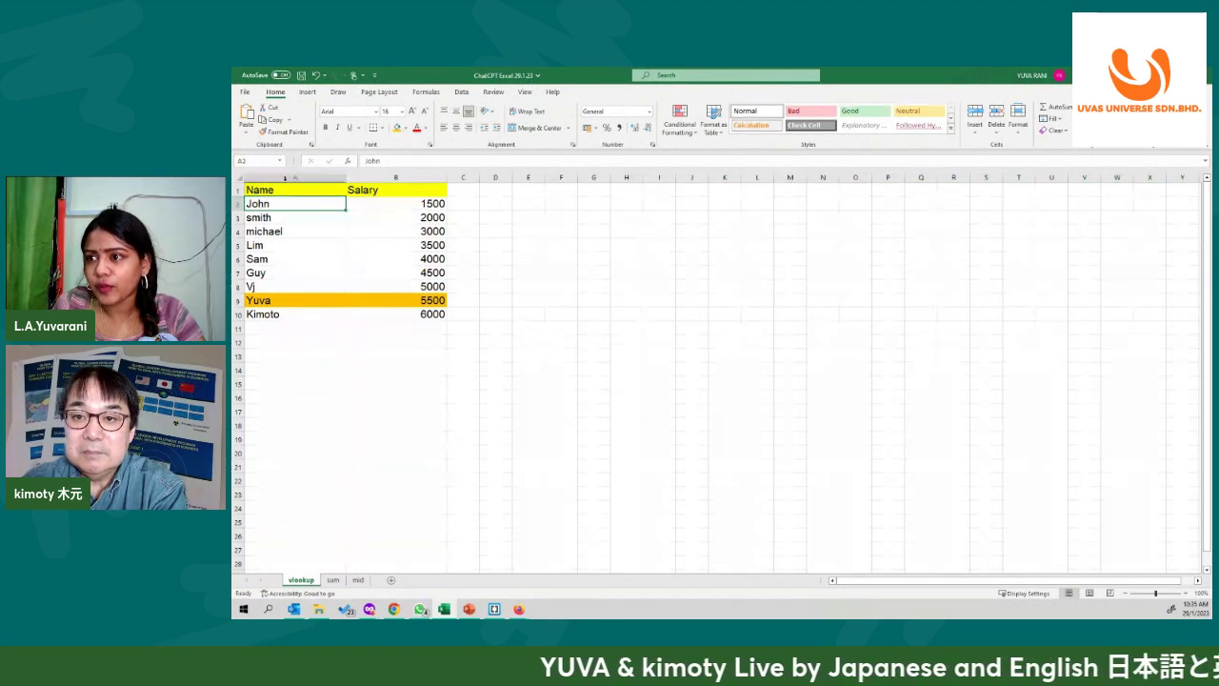
{"action": "left_click_drag", "start_coordinate": [237, 203], "coordinate": [238, 314]}
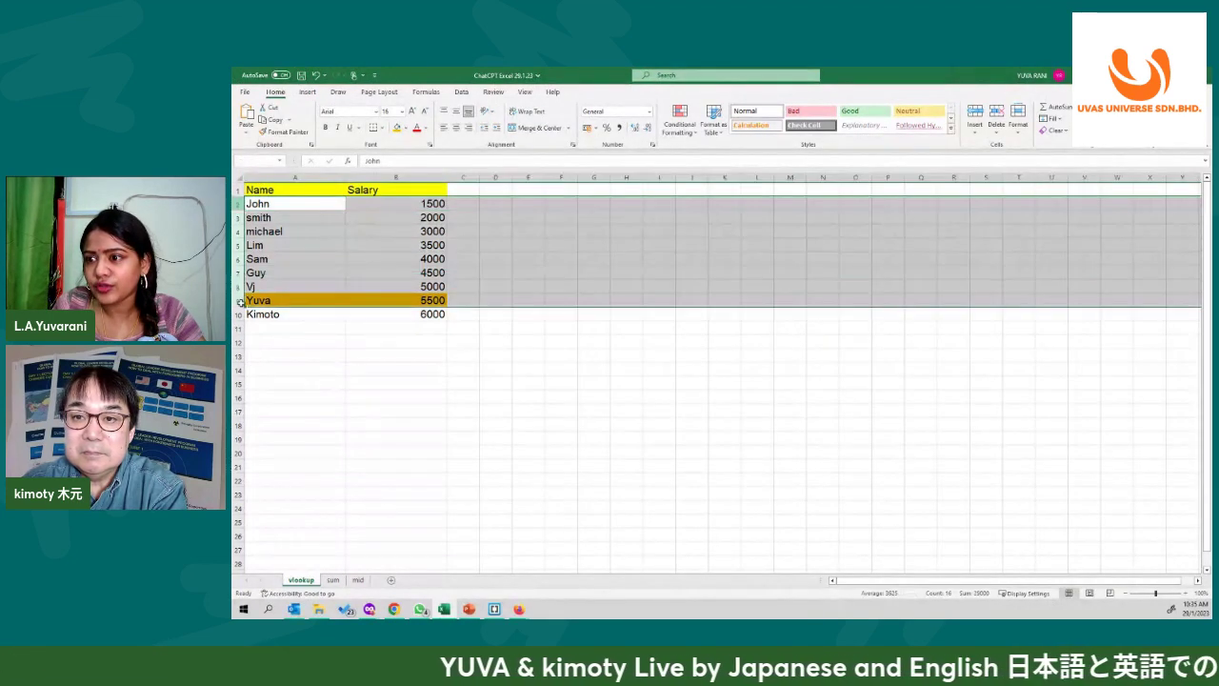
- Send ChatGPT the prompt to find Yuva in A2:A10 and return the B2:B10 salary
{"action": "left_click", "coordinate": [509, 614]}
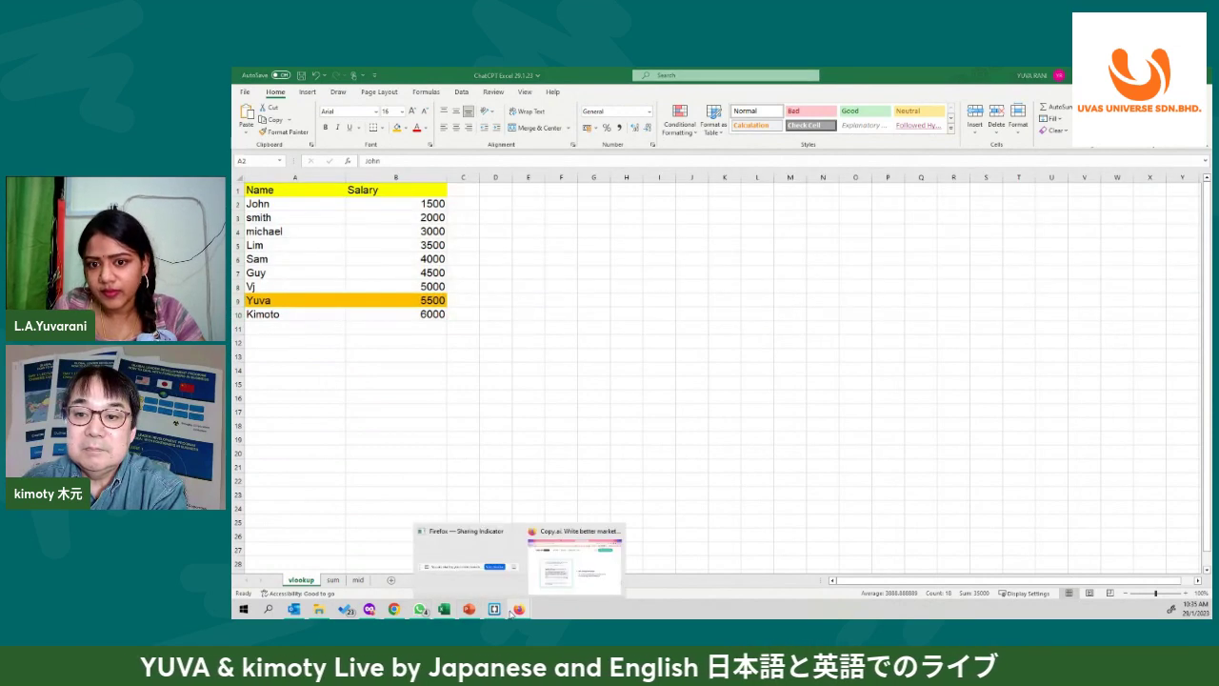
{"action": "left_click", "coordinate": [574, 562]}
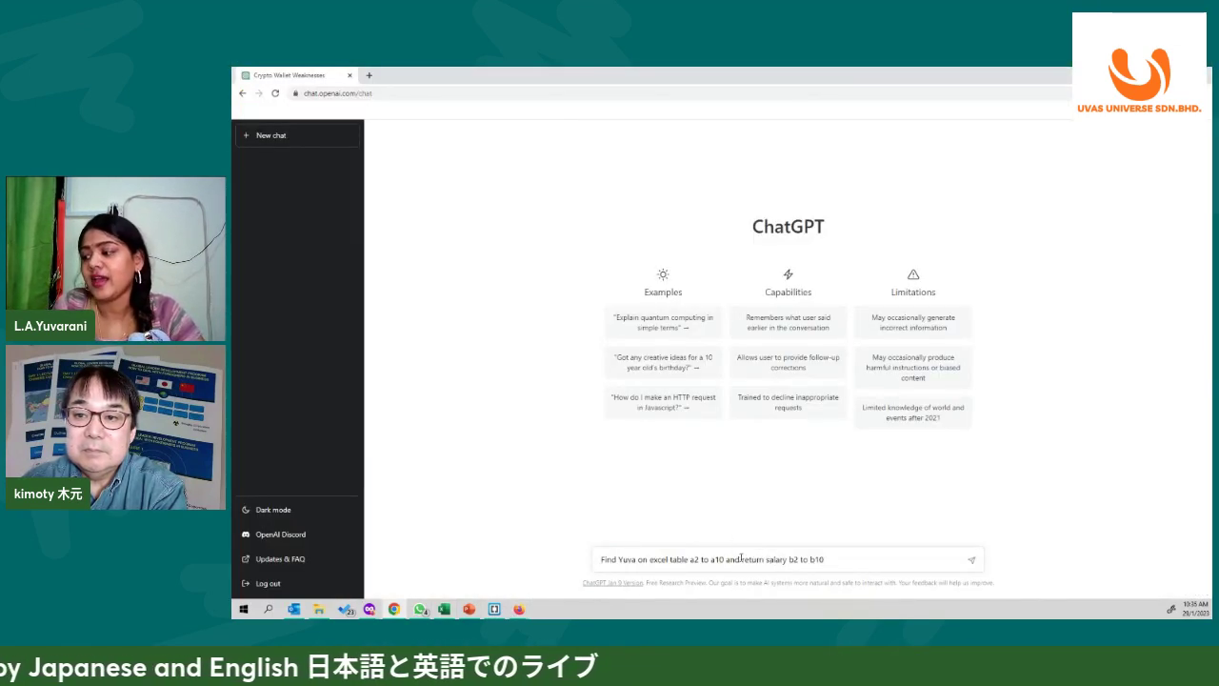
{"action": "left_click_drag", "start_coordinate": [741, 559], "coordinate": [824, 560]}
{"action": "left_click", "coordinate": [788, 560]}
{"action": "left_click", "coordinate": [830, 563]}
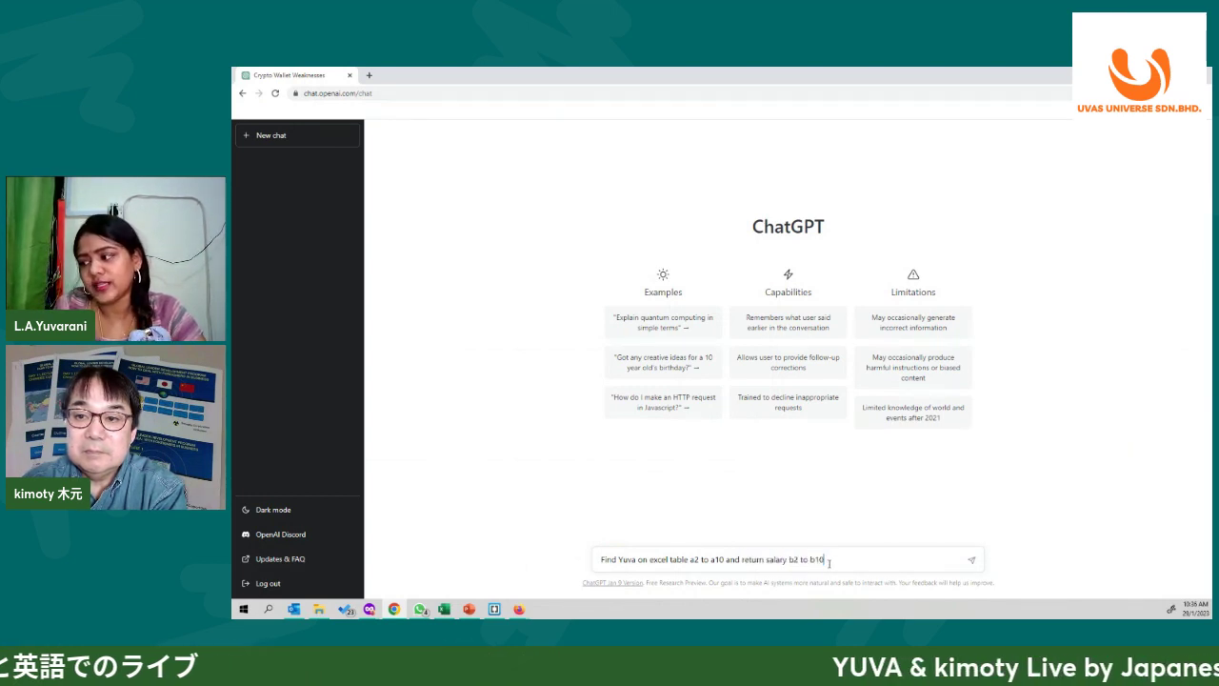
{"action": "key", "text": "Return"}
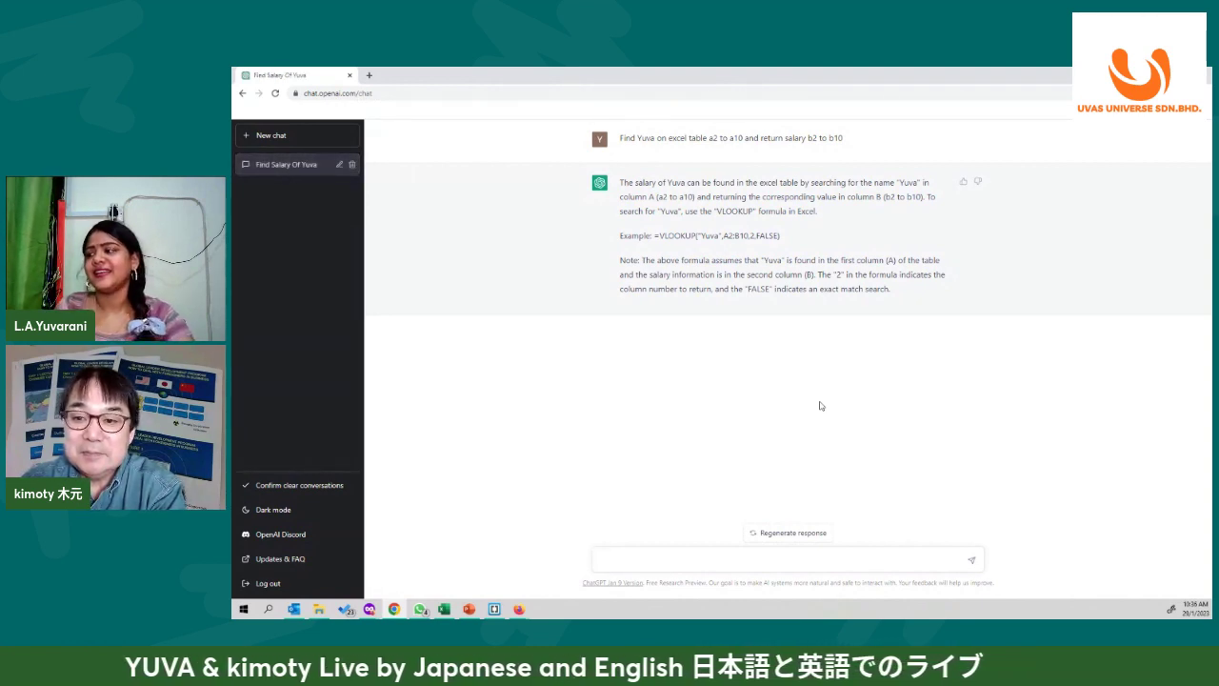
- Select and copy =VLOOKUP("Yuva",A2:B10,2,FALSE) from ChatGPT's reply
{"action": "mouse_move", "coordinate": [598, 233]}
{"action": "left_mouse_down"}
{"action": "mouse_move", "coordinate": [781, 243]}
{"action": "mouse_move", "coordinate": [637, 232]}
{"action": "mouse_move", "coordinate": [686, 254]}
{"action": "mouse_move", "coordinate": [759, 235]}
{"action": "left_mouse_up"}
{"action": "left_click", "coordinate": [645, 233]}
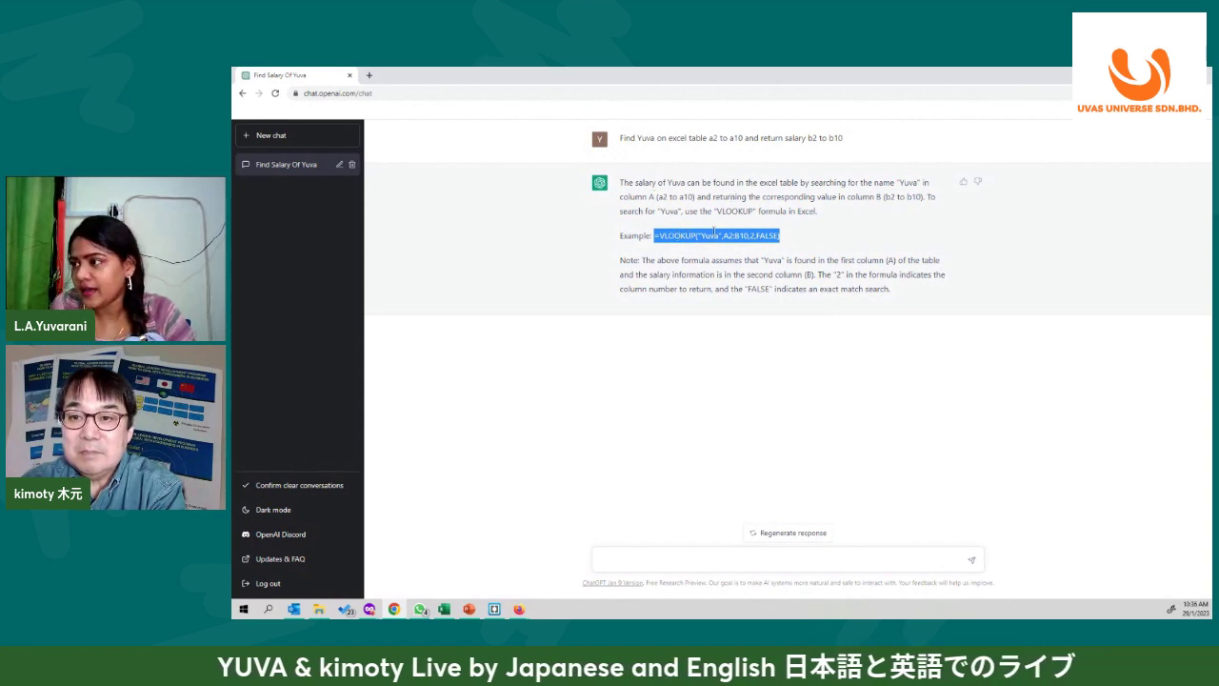
{"action": "left_click", "coordinate": [651, 239]}
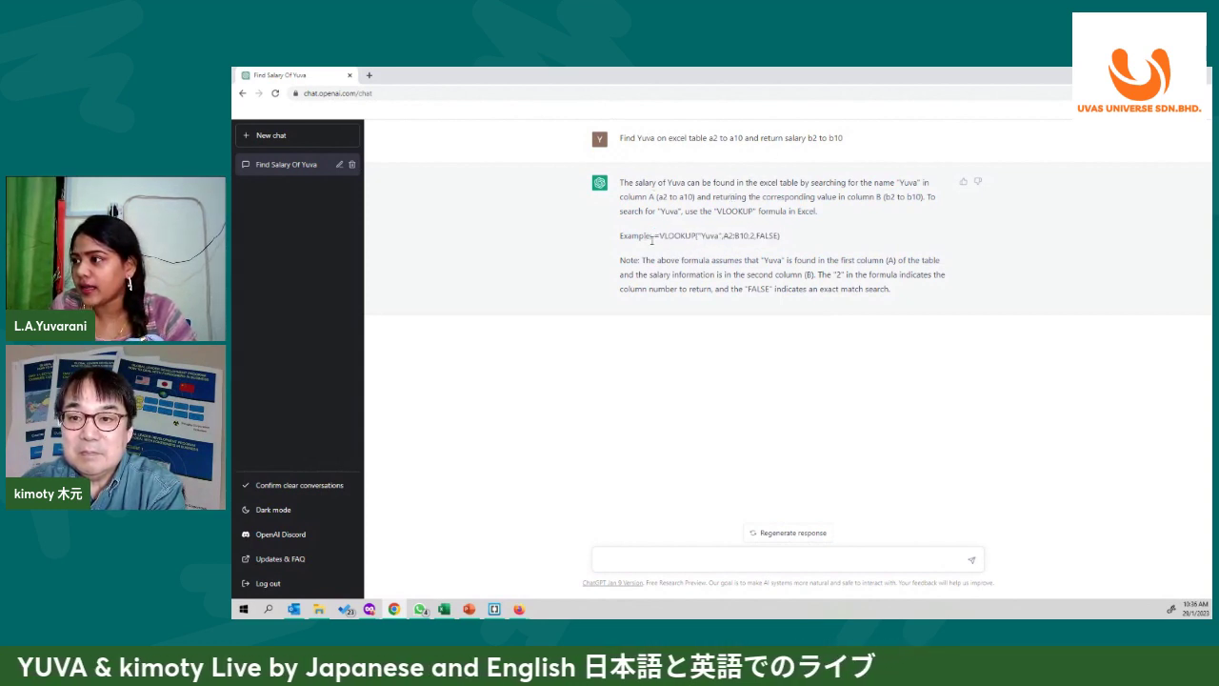
{"action": "left_click_drag", "start_coordinate": [653, 236], "coordinate": [745, 235]}
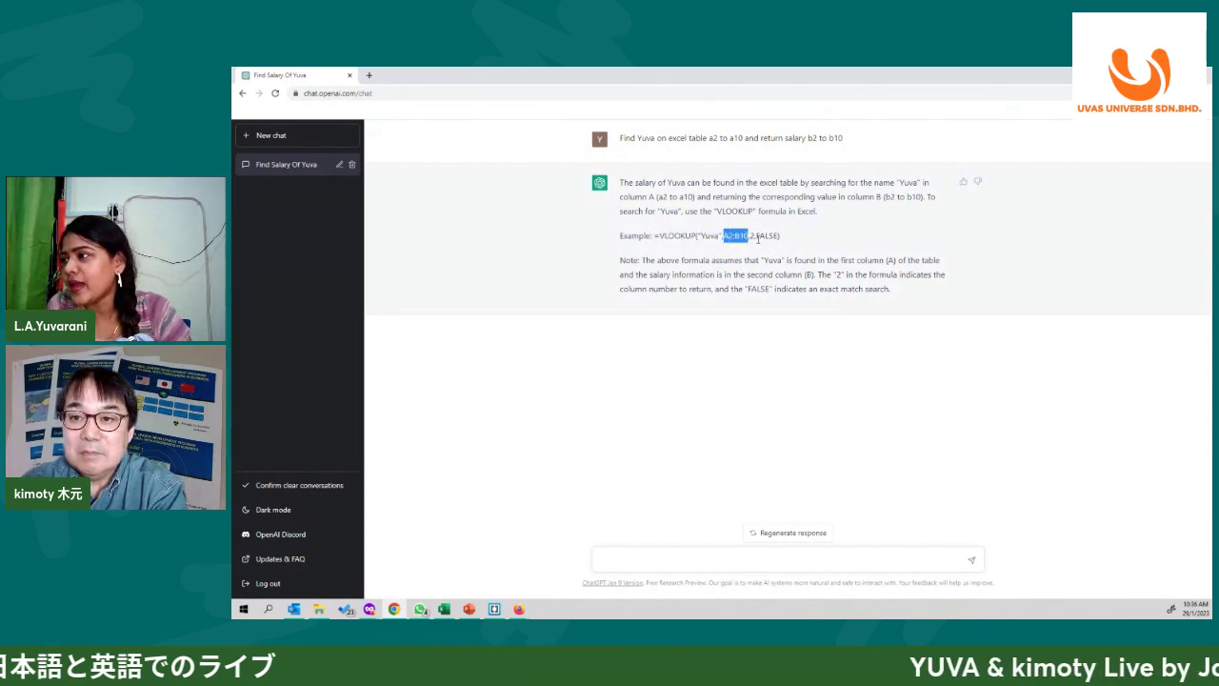
{"action": "left_click", "coordinate": [746, 236]}
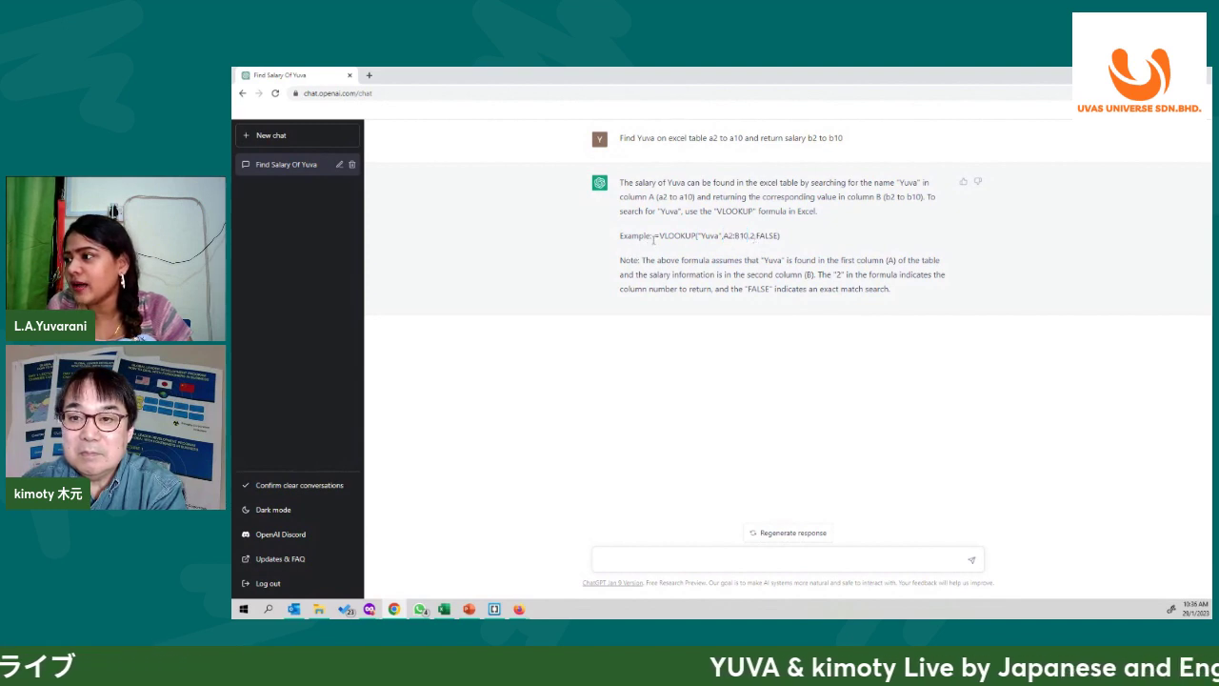
{"action": "left_click_drag", "start_coordinate": [657, 235], "coordinate": [781, 240]}
{"action": "key", "text": "ctrl+c"}
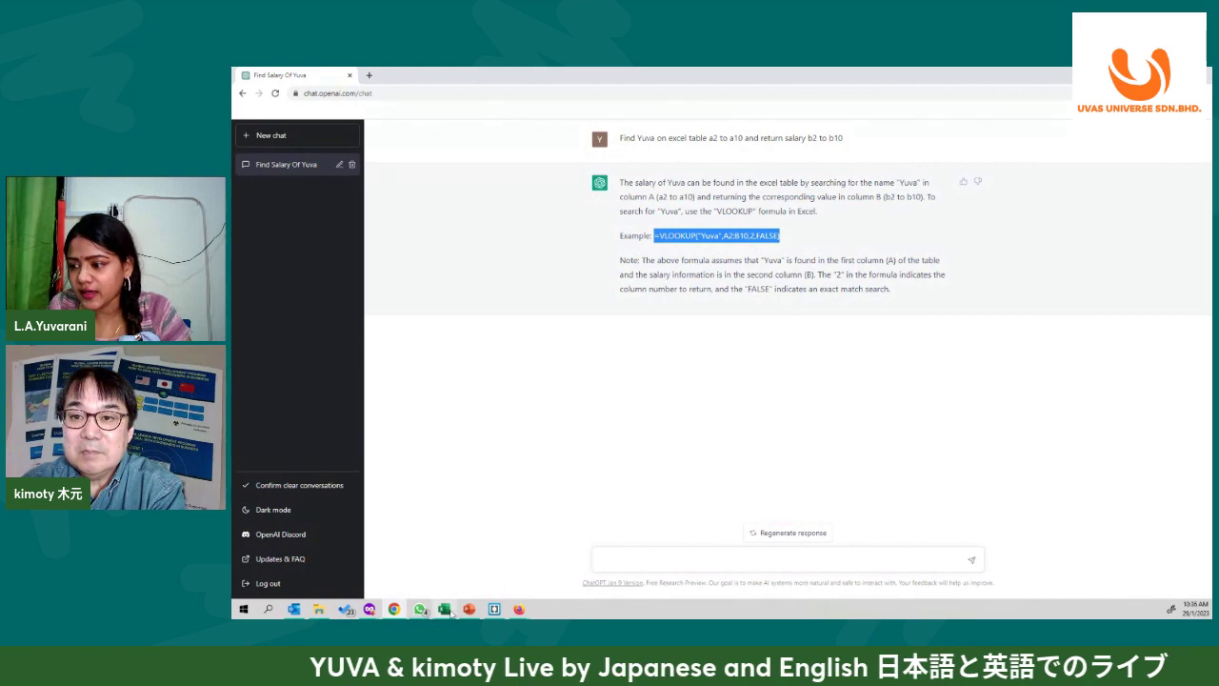
{"action": "left_click", "coordinate": [444, 609]}
- Enter Yuva in E4 and set the label to 18 pt
{"action": "left_click", "coordinate": [465, 204]}
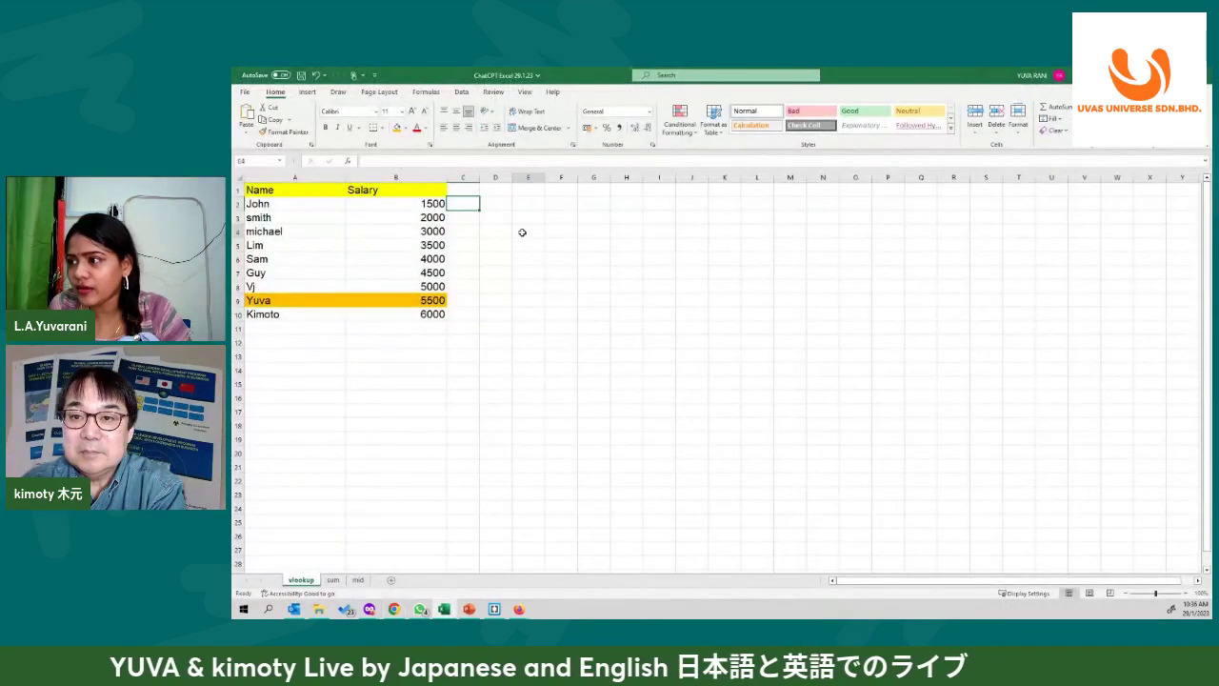
{"action": "left_click", "coordinate": [522, 232]}
{"action": "type", "text": "Yuva"}
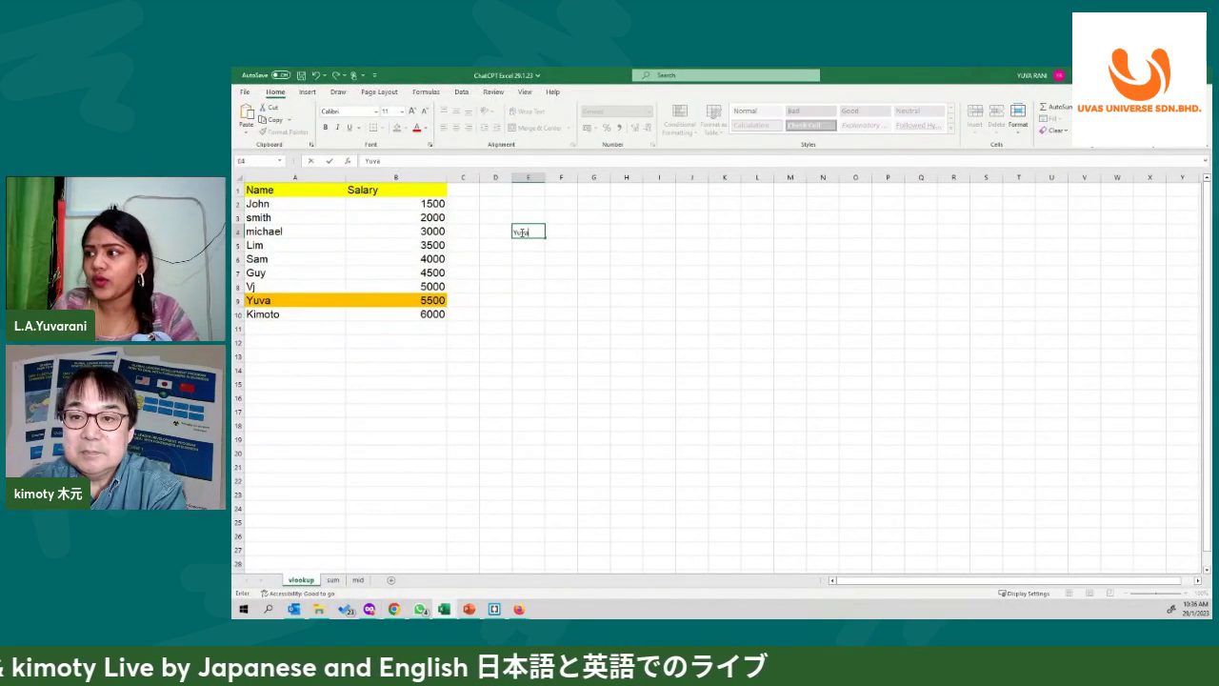
{"action": "left_click", "coordinate": [561, 228]}
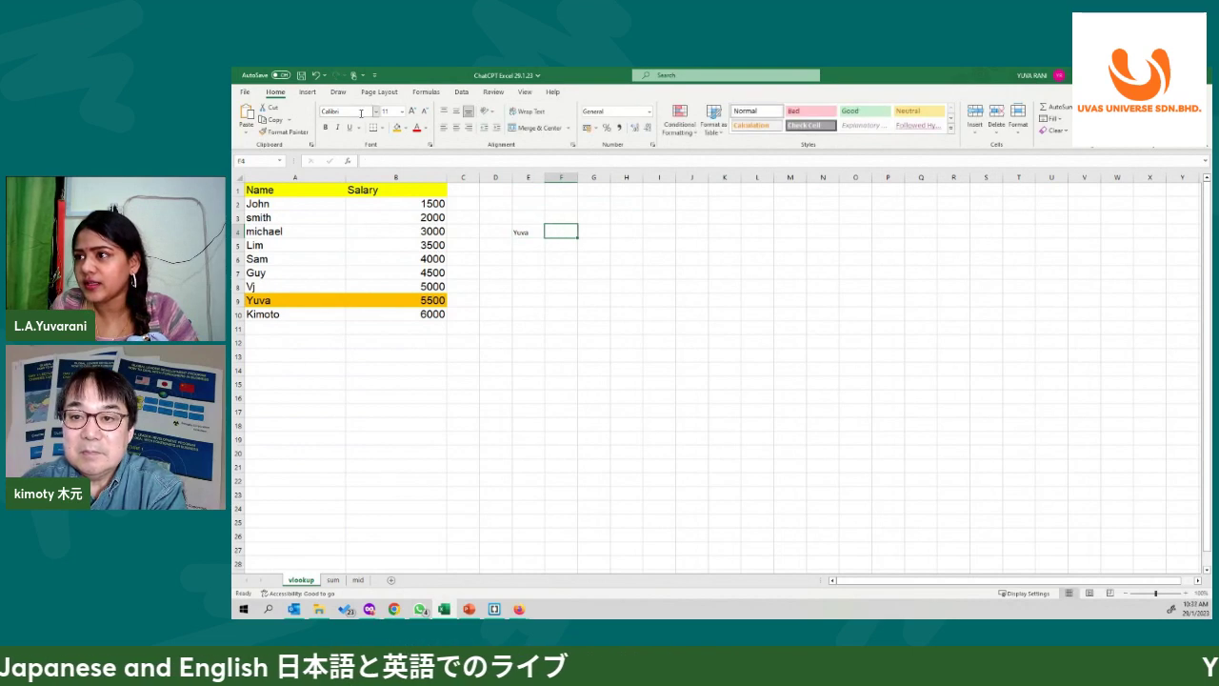
{"action": "left_click_drag", "start_coordinate": [520, 232], "coordinate": [562, 246]}
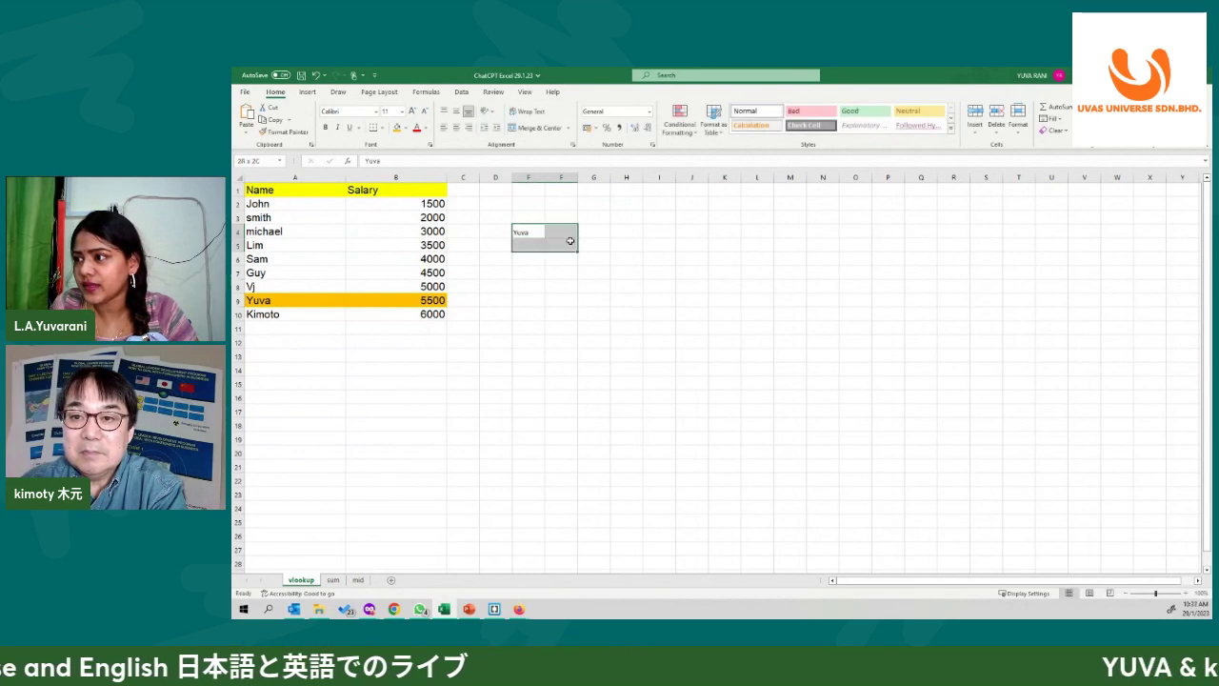
{"action": "left_click", "coordinate": [376, 111]}
{"action": "left_click", "coordinate": [402, 111]}
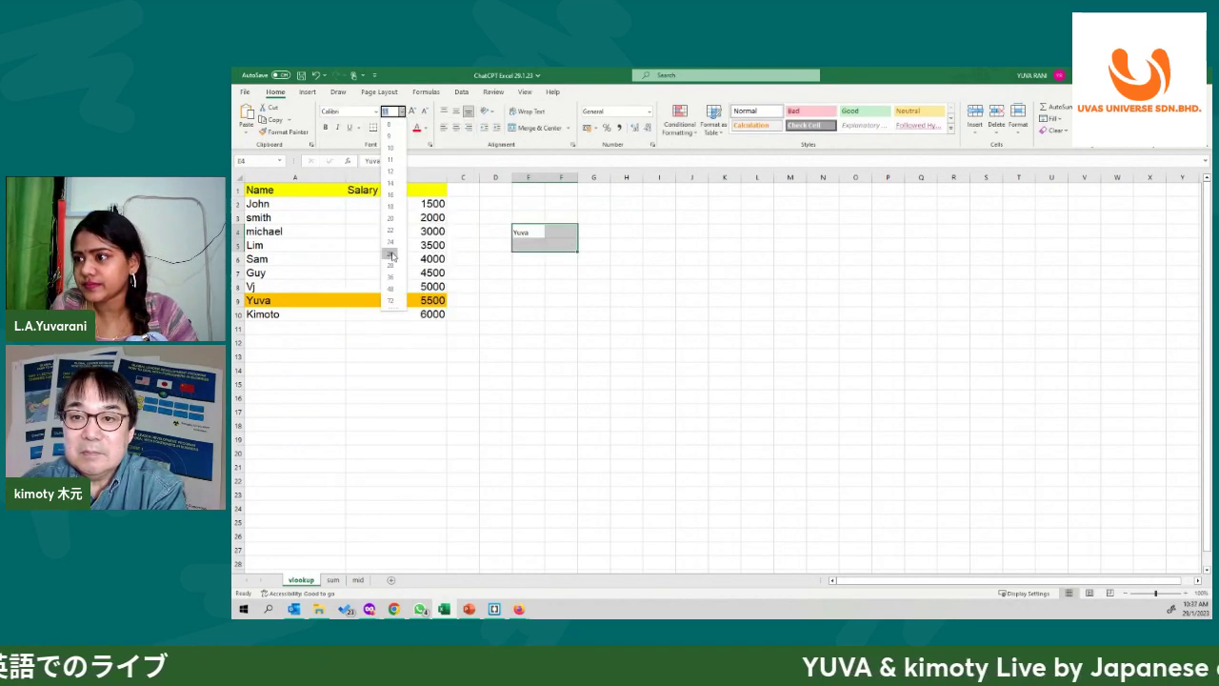
{"action": "left_click", "coordinate": [390, 205]}
- Paste the VLOOKUP formula into G4 so it returns 5500 in a larger font
{"action": "left_click", "coordinate": [599, 236]}
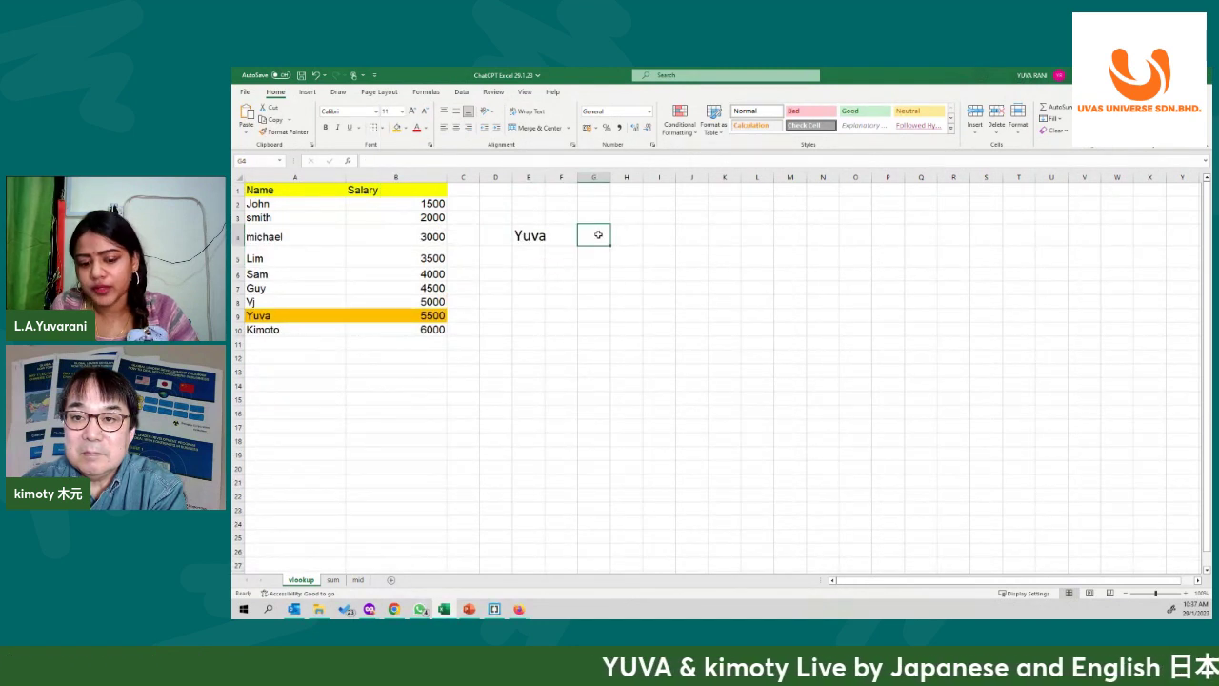
{"action": "key", "text": "ctrl+v"}
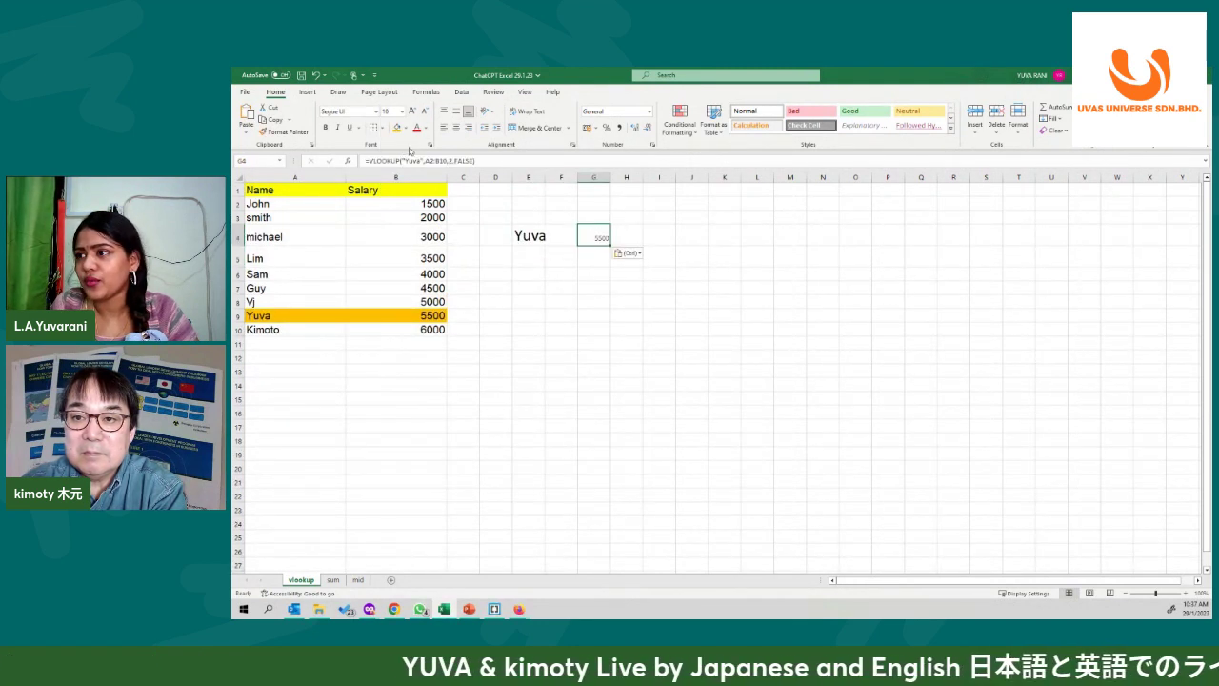
{"action": "left_click", "coordinate": [638, 300]}
{"action": "left_click", "coordinate": [593, 235]}
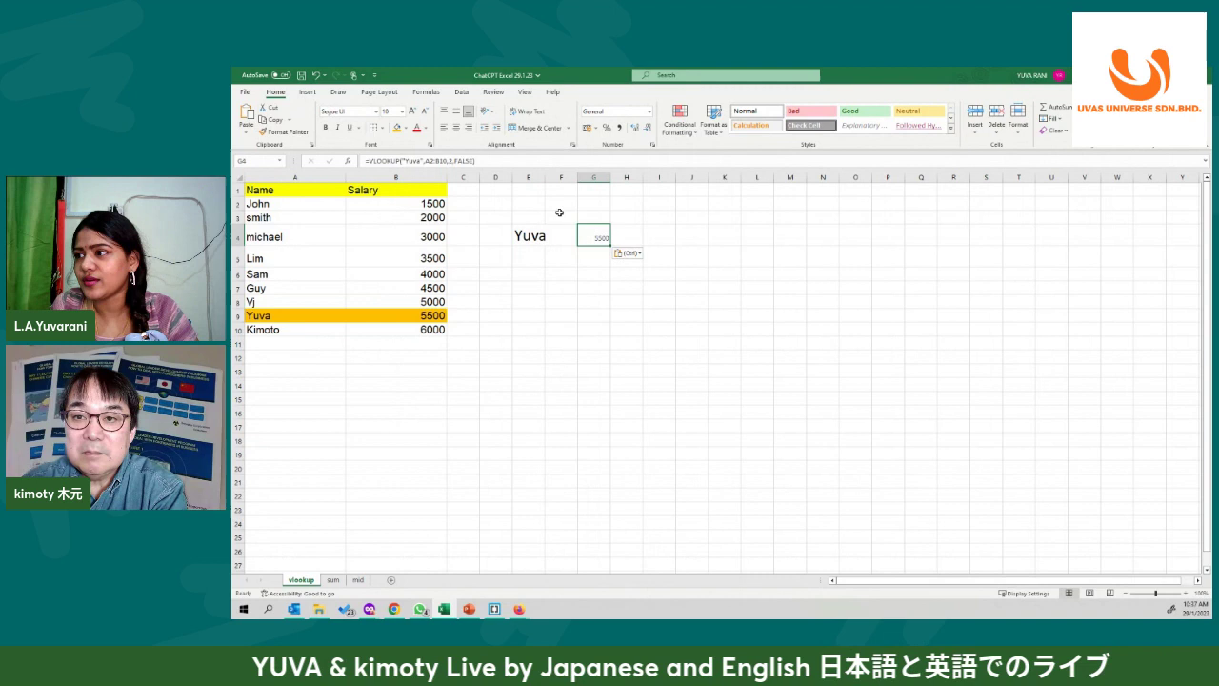
{"action": "left_click", "coordinate": [401, 111]}
{"action": "key", "text": "Escape"}
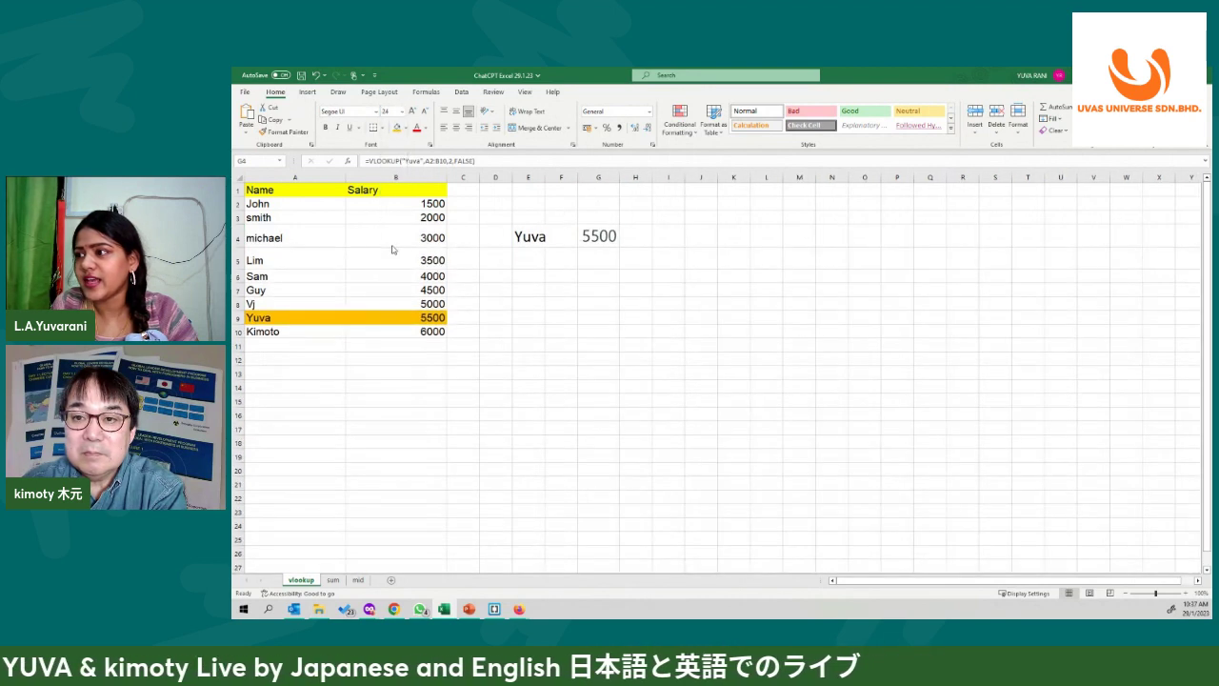
{"action": "left_click", "coordinate": [629, 276]}
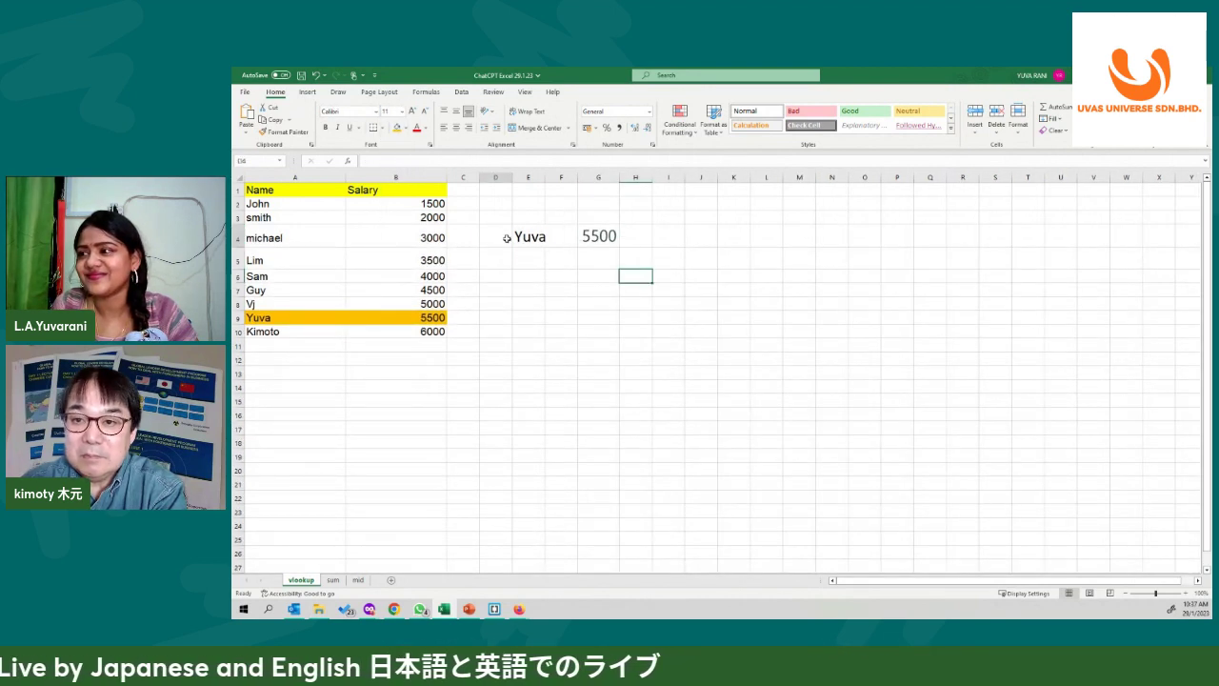
- Fill the row D4:H4 with green
{"action": "left_click_drag", "start_coordinate": [502, 237], "coordinate": [633, 237]}
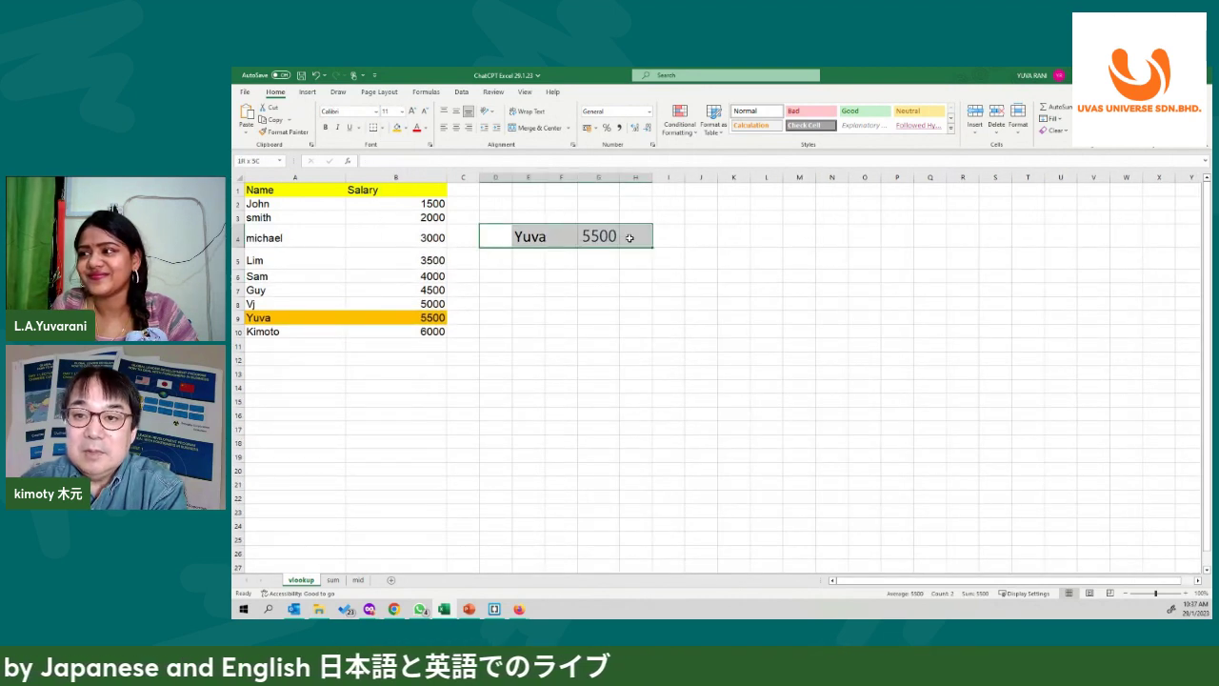
{"action": "left_click", "coordinate": [406, 128]}
{"action": "left_click", "coordinate": [476, 155]}
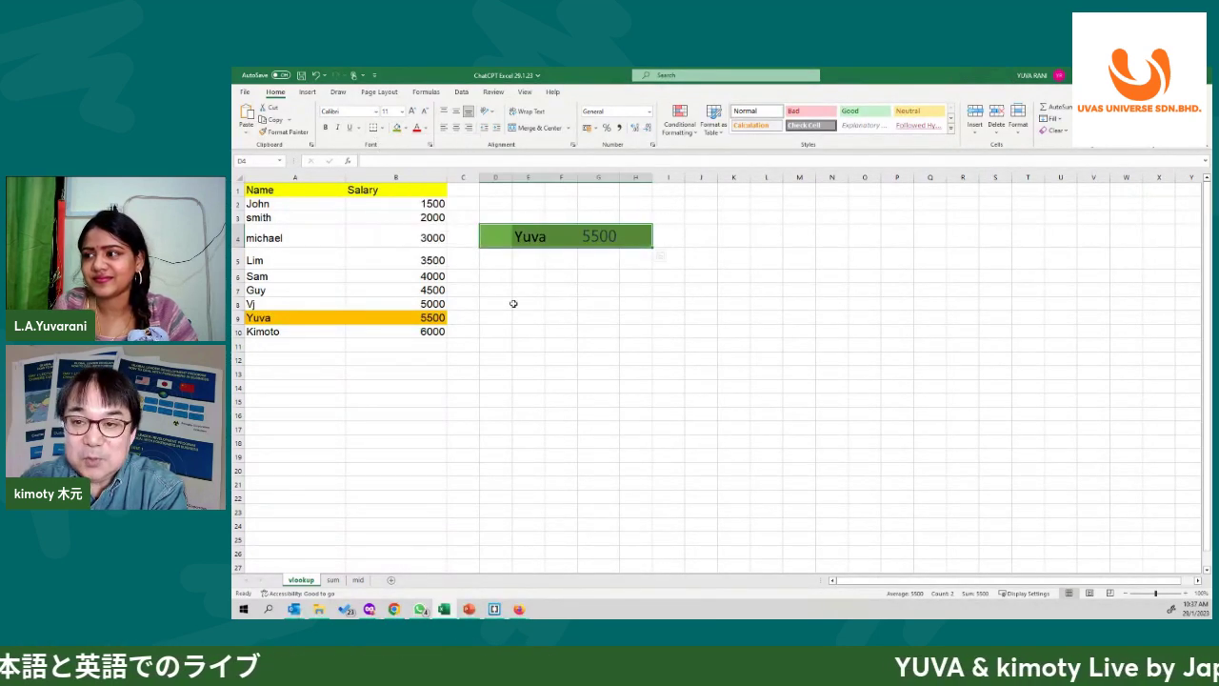
{"action": "left_click", "coordinate": [512, 304]}
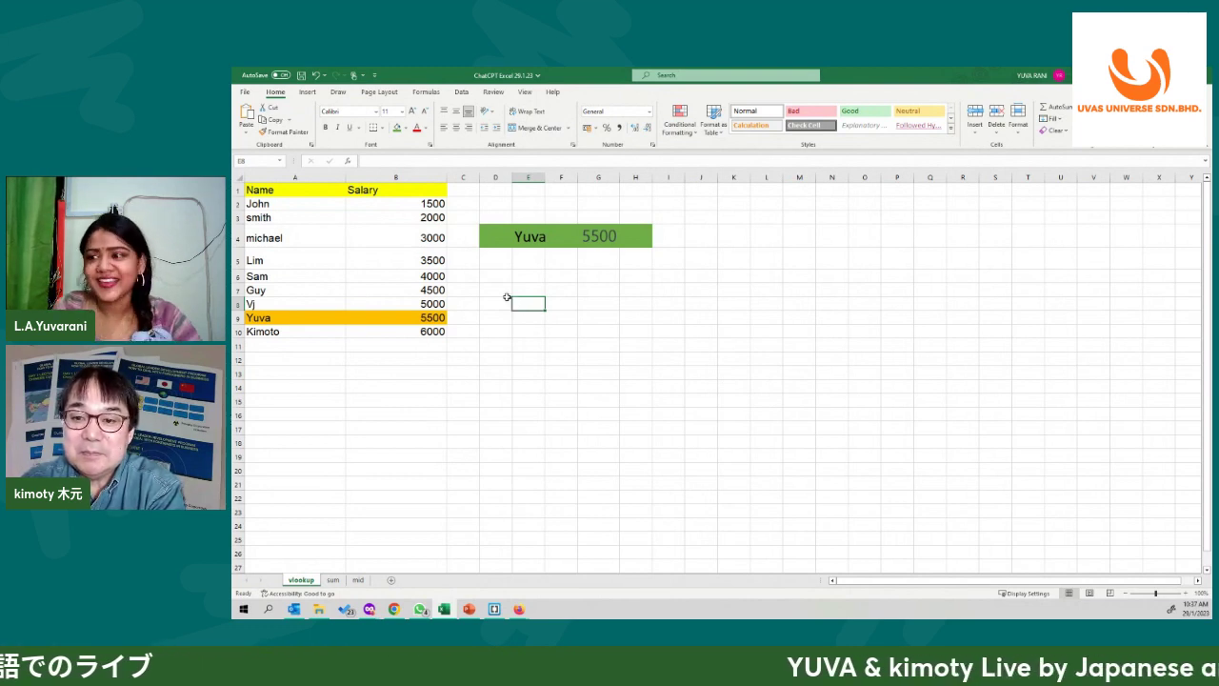
{"action": "left_click", "coordinate": [484, 288]}
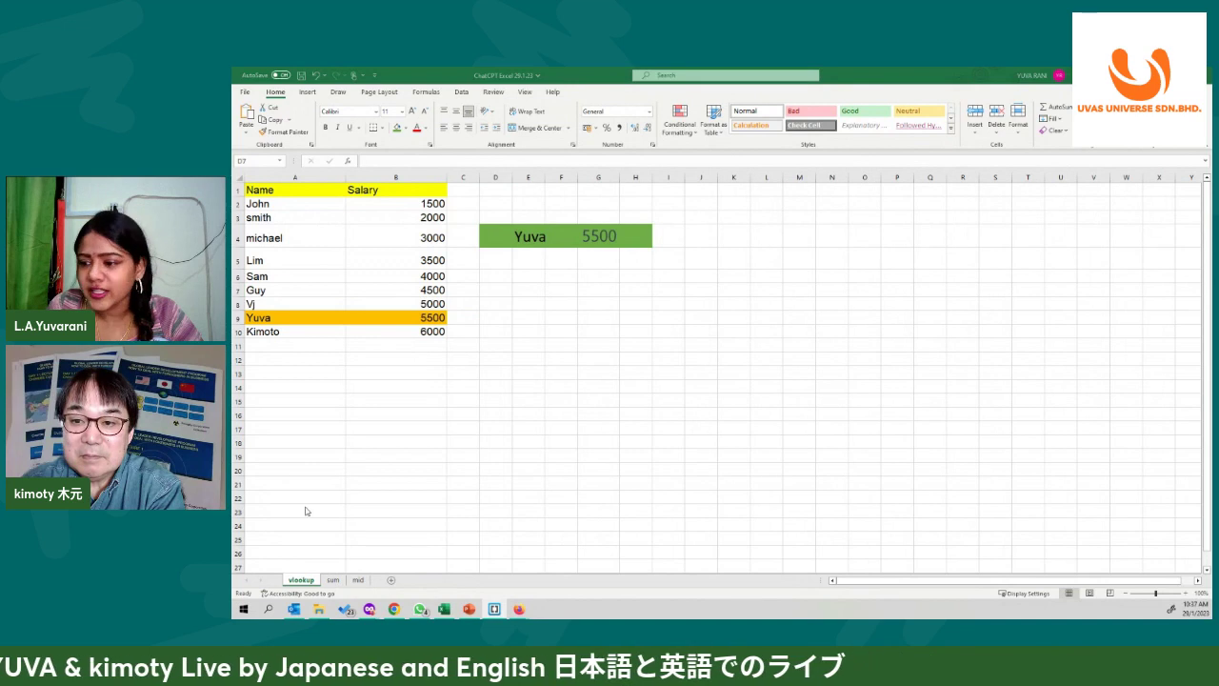
{"action": "left_click", "coordinate": [332, 580]}
- Go to the sum sheet and select the expenses table A1:B6
{"action": "left_click", "coordinate": [333, 580]}
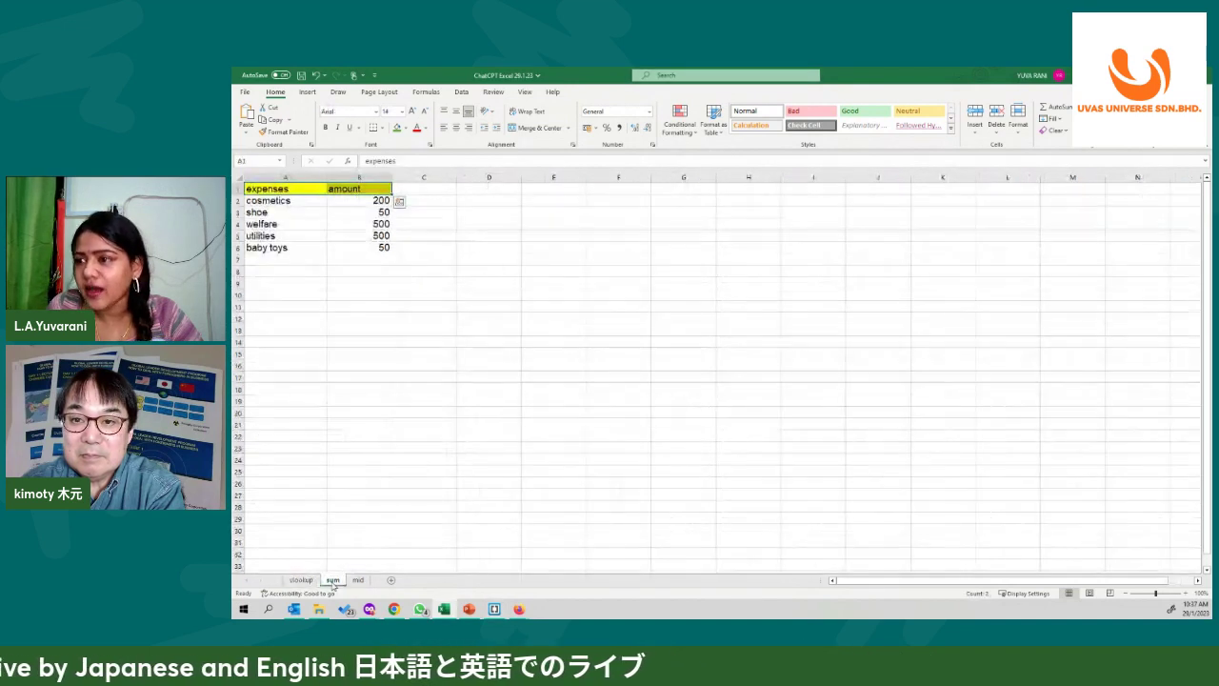
{"action": "left_click", "coordinate": [285, 282]}
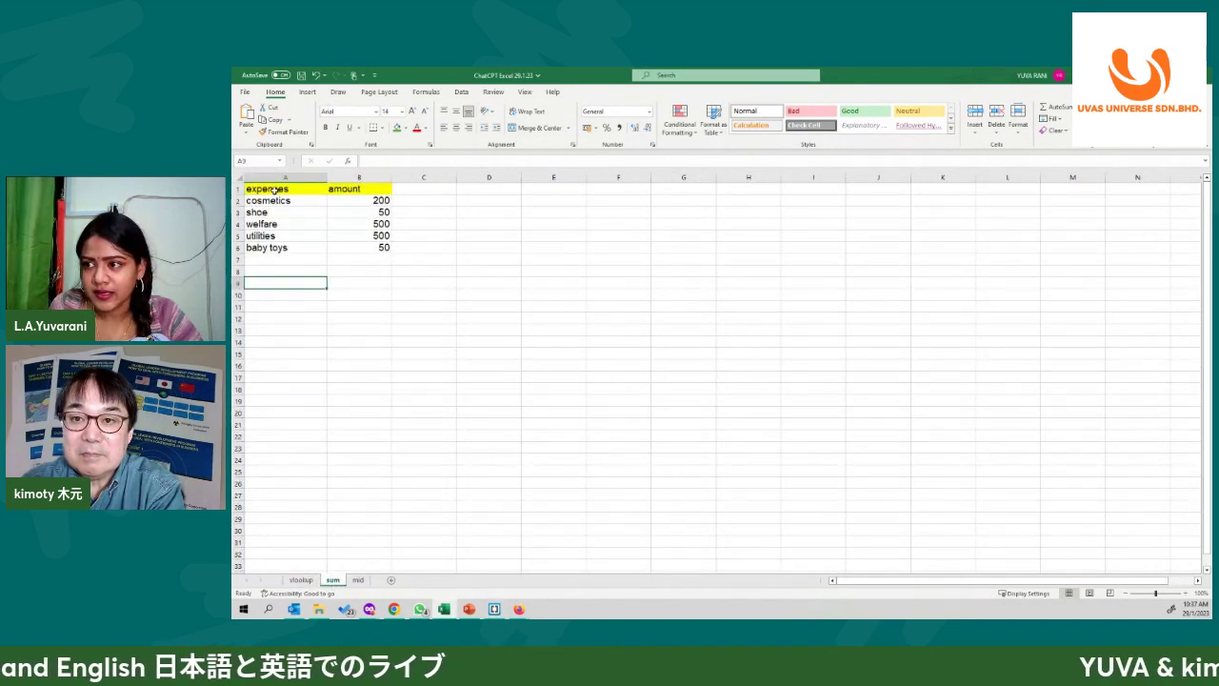
{"action": "left_click_drag", "start_coordinate": [275, 191], "coordinate": [368, 247]}
{"action": "left_click", "coordinate": [351, 276]}
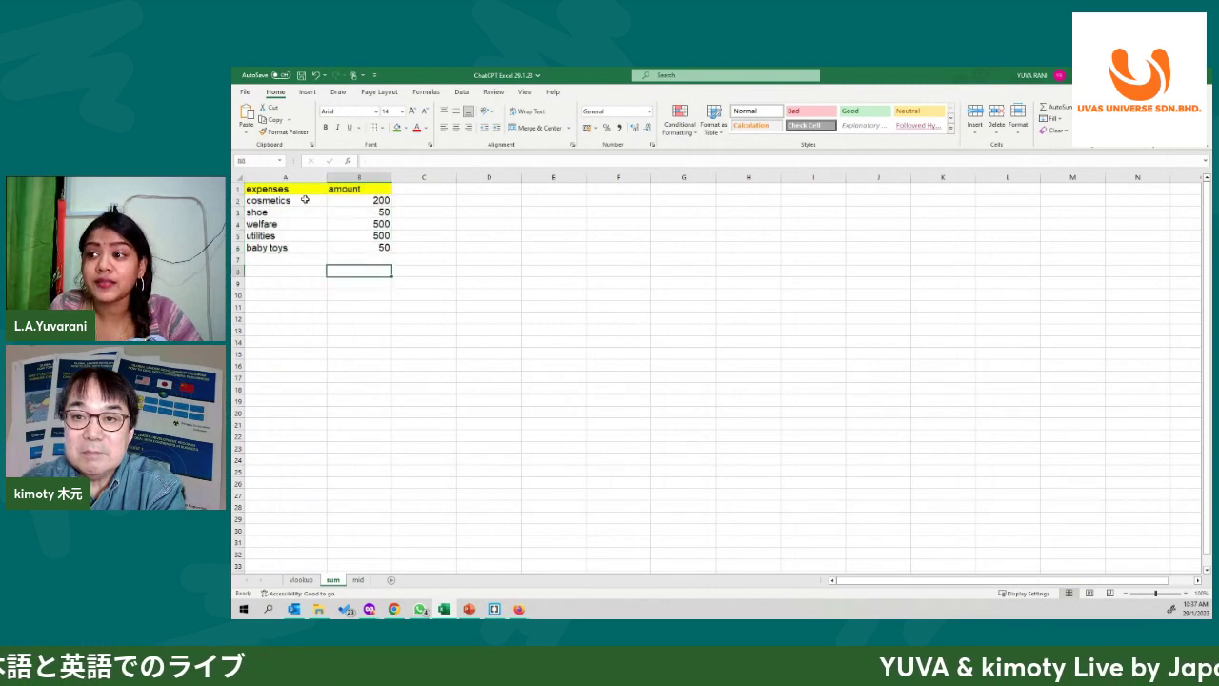
{"action": "left_click_drag", "start_coordinate": [298, 188], "coordinate": [376, 248]}
{"action": "left_click", "coordinate": [349, 267]}
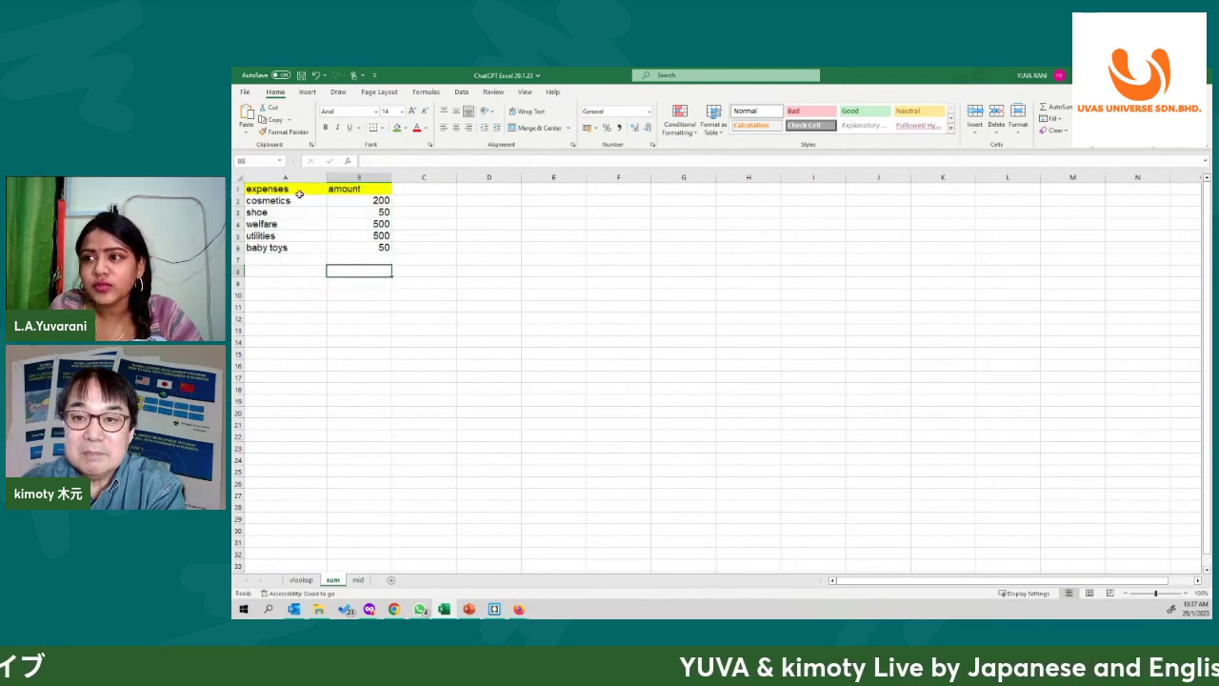
{"action": "left_click_drag", "start_coordinate": [298, 188], "coordinate": [291, 239]}
{"action": "left_click", "coordinate": [348, 258]}
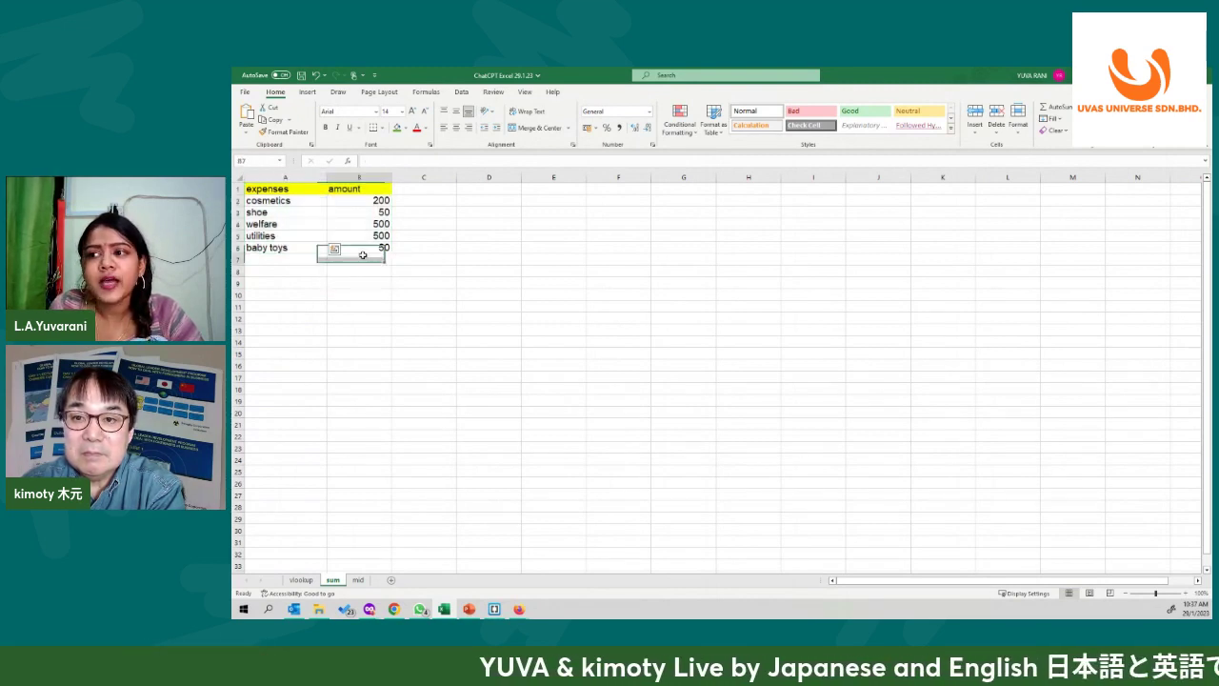
- Step through the items from cosmetics to baby toys, select A2:B6, and choose B7 for the total
{"action": "left_click", "coordinate": [275, 201]}
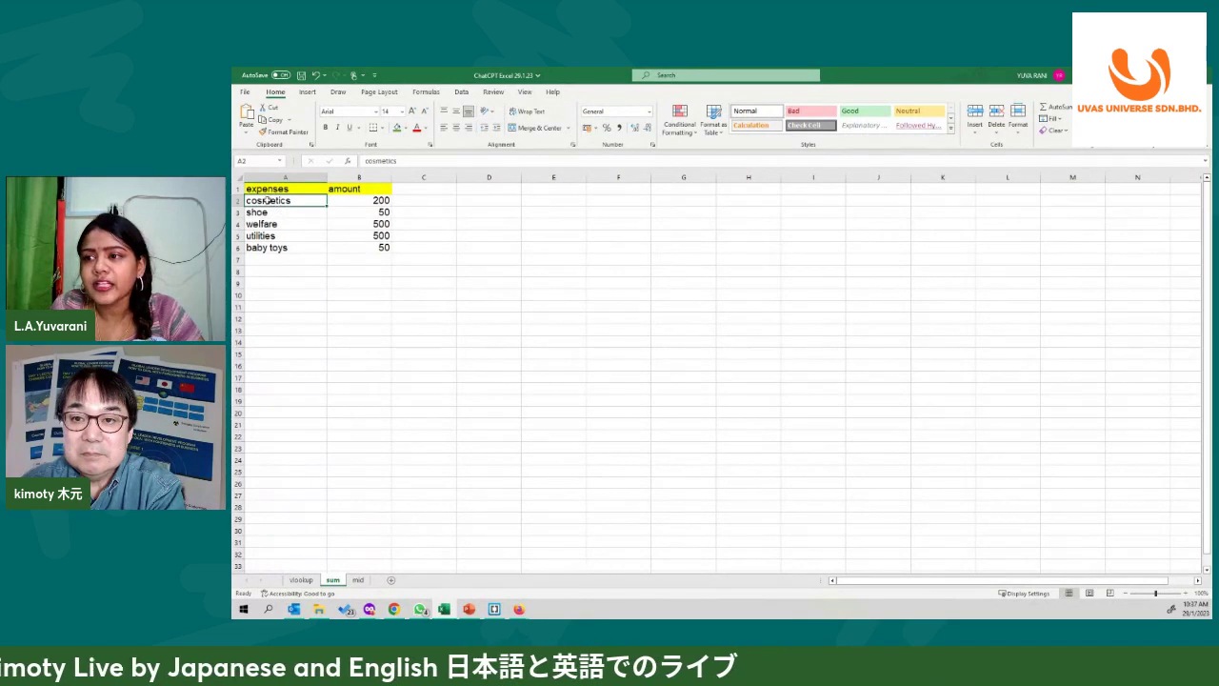
{"action": "left_click", "coordinate": [274, 212]}
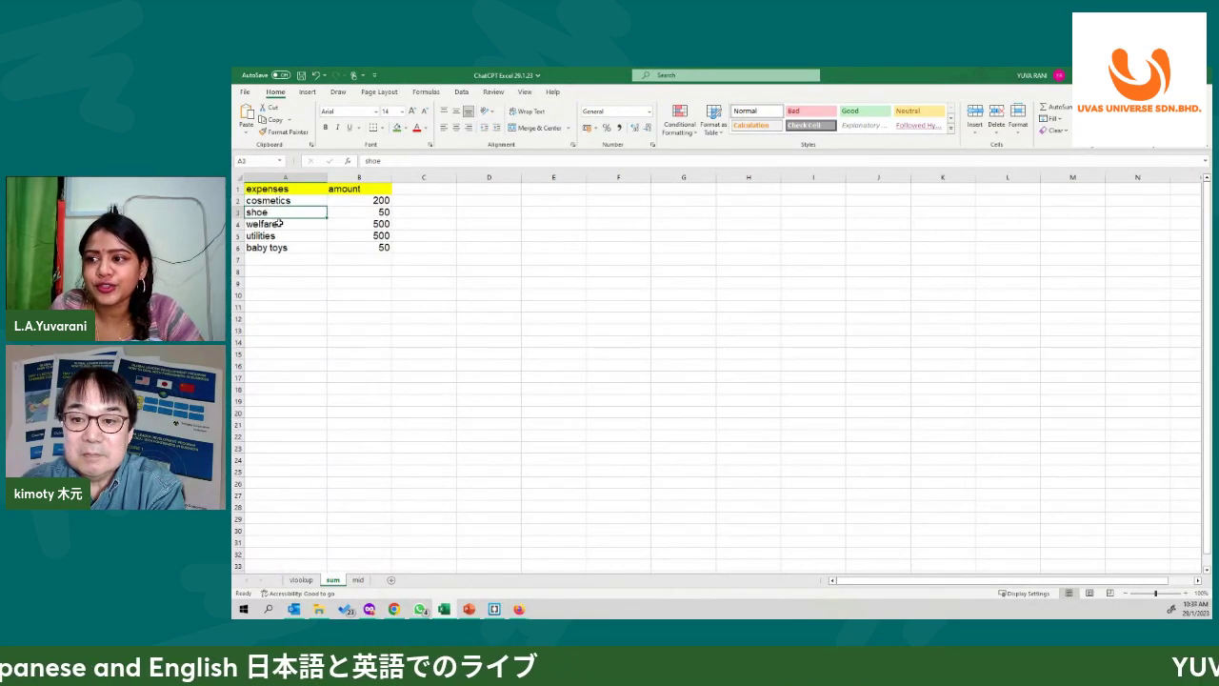
{"action": "left_click", "coordinate": [278, 223]}
{"action": "left_click_drag", "start_coordinate": [274, 224], "coordinate": [283, 235]}
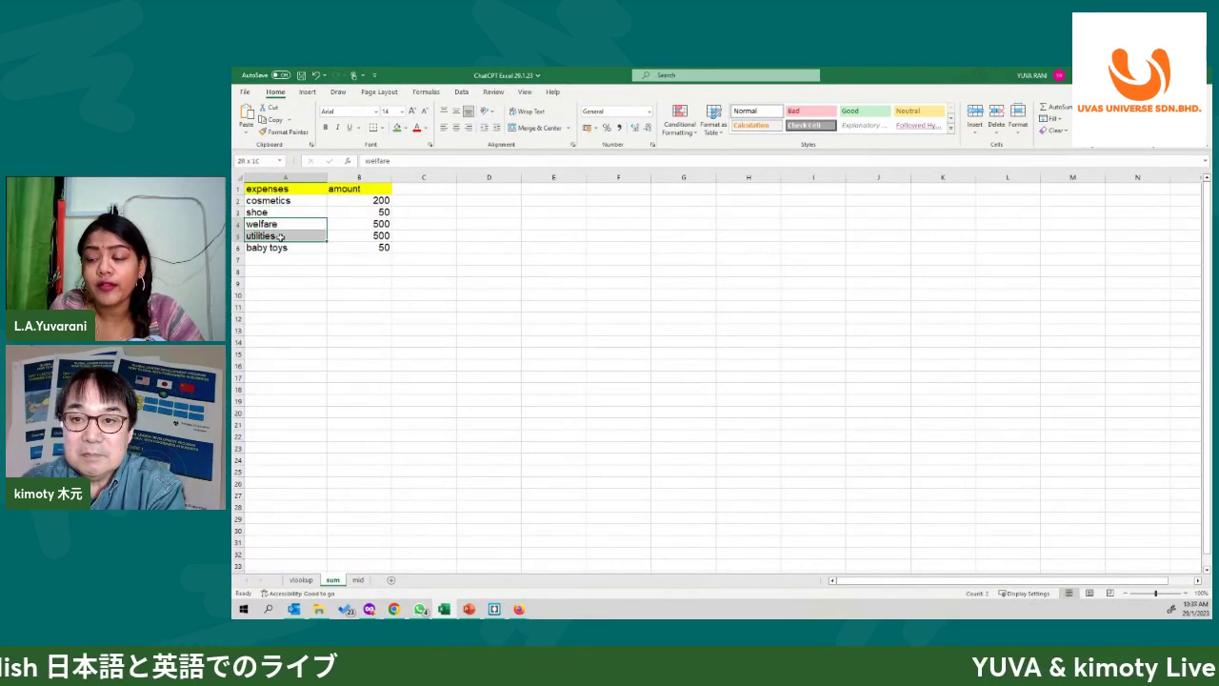
{"action": "left_click", "coordinate": [298, 247]}
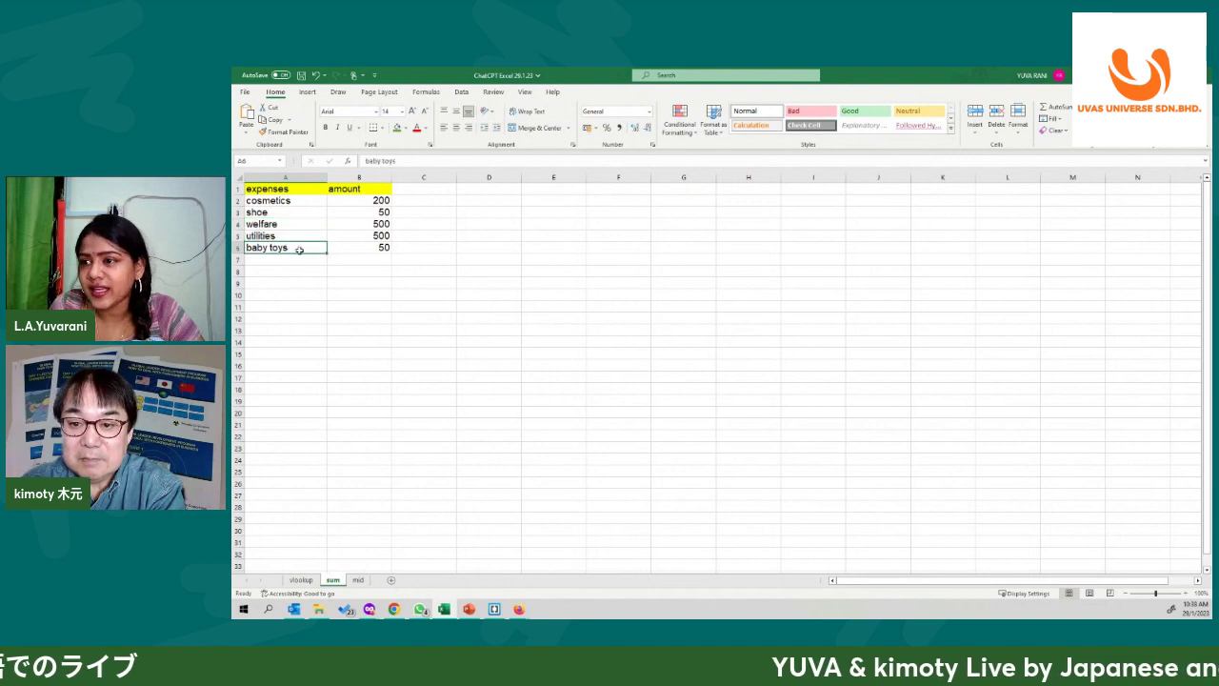
{"action": "left_click_drag", "start_coordinate": [282, 201], "coordinate": [362, 247]}
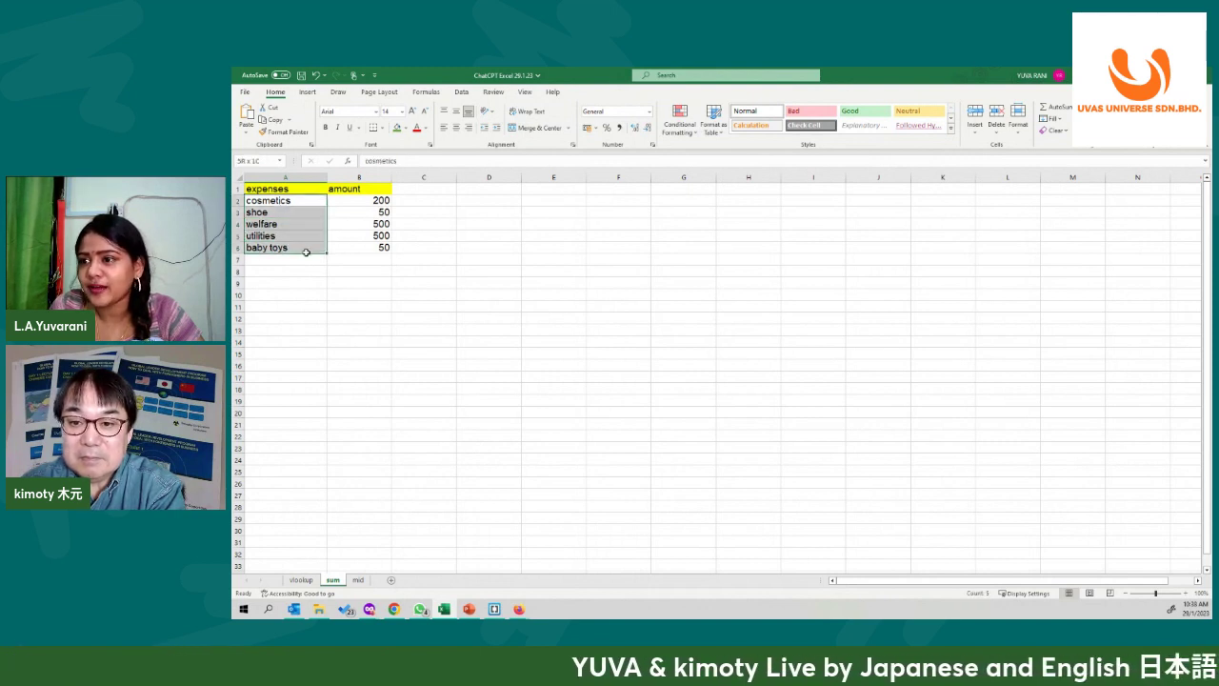
{"action": "left_click", "coordinate": [341, 259]}
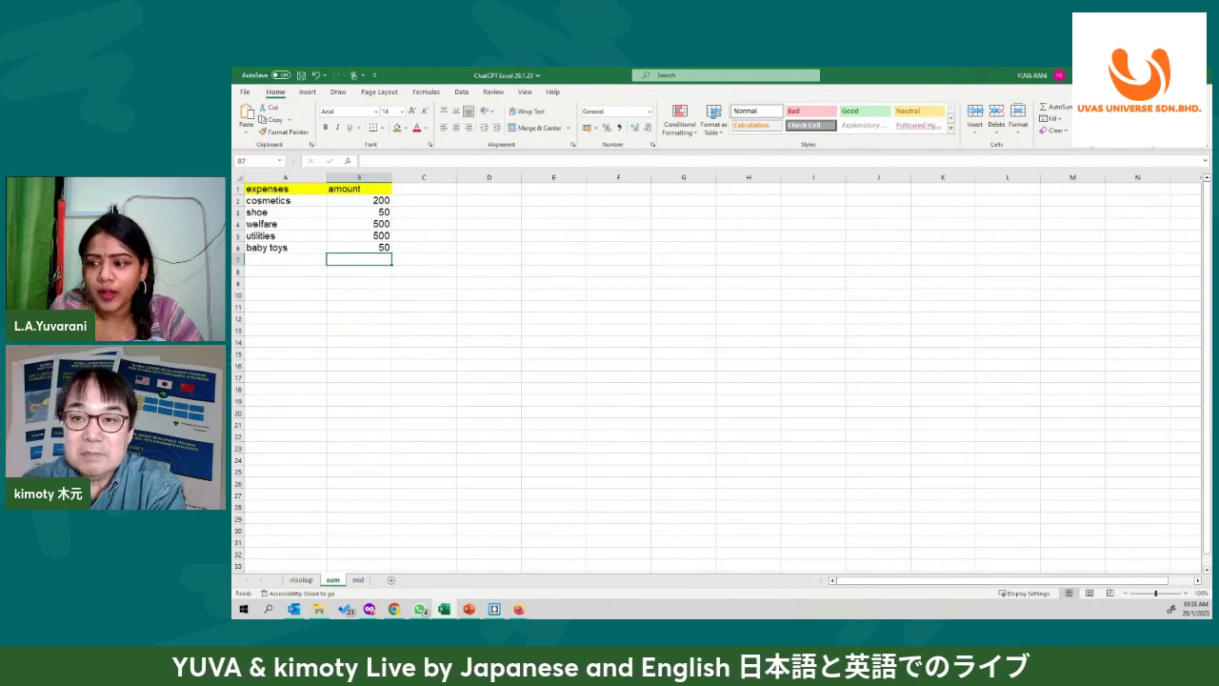
{"action": "left_click", "coordinate": [431, 603]}
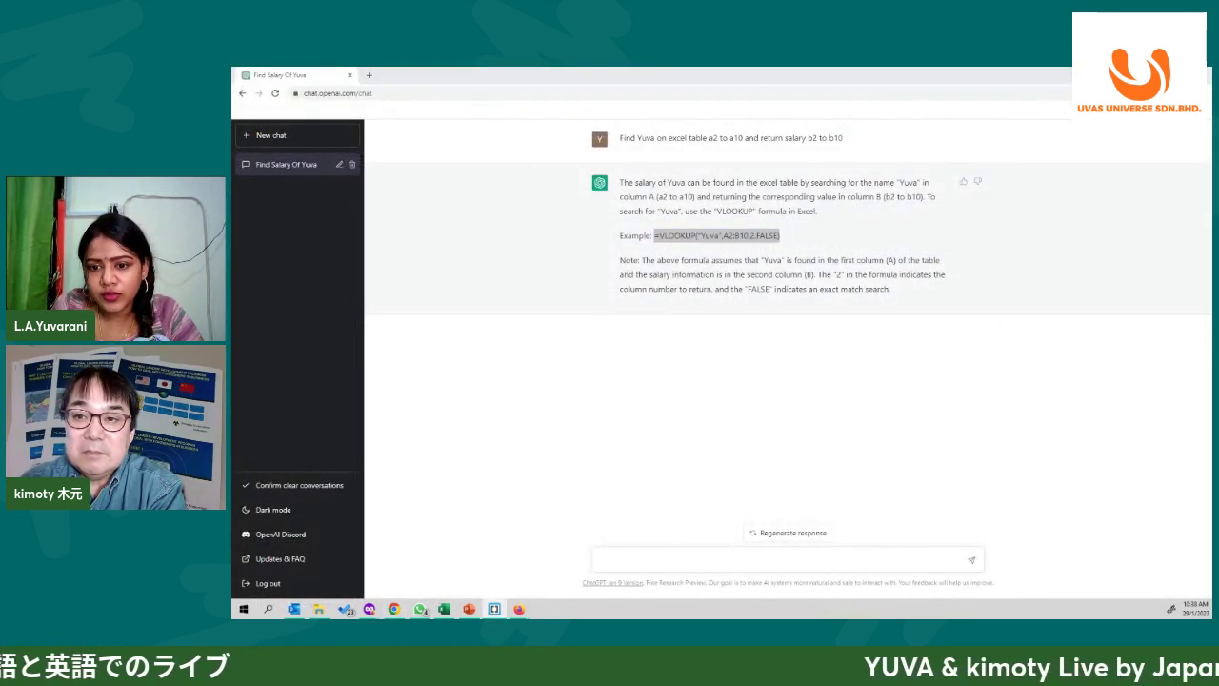
- Ask ChatGPT 'formula to count b2 to b6 cells sum'
{"action": "left_click", "coordinate": [621, 554]}
{"action": "type", "text": "formula to count b2 to b6 cells sum"}
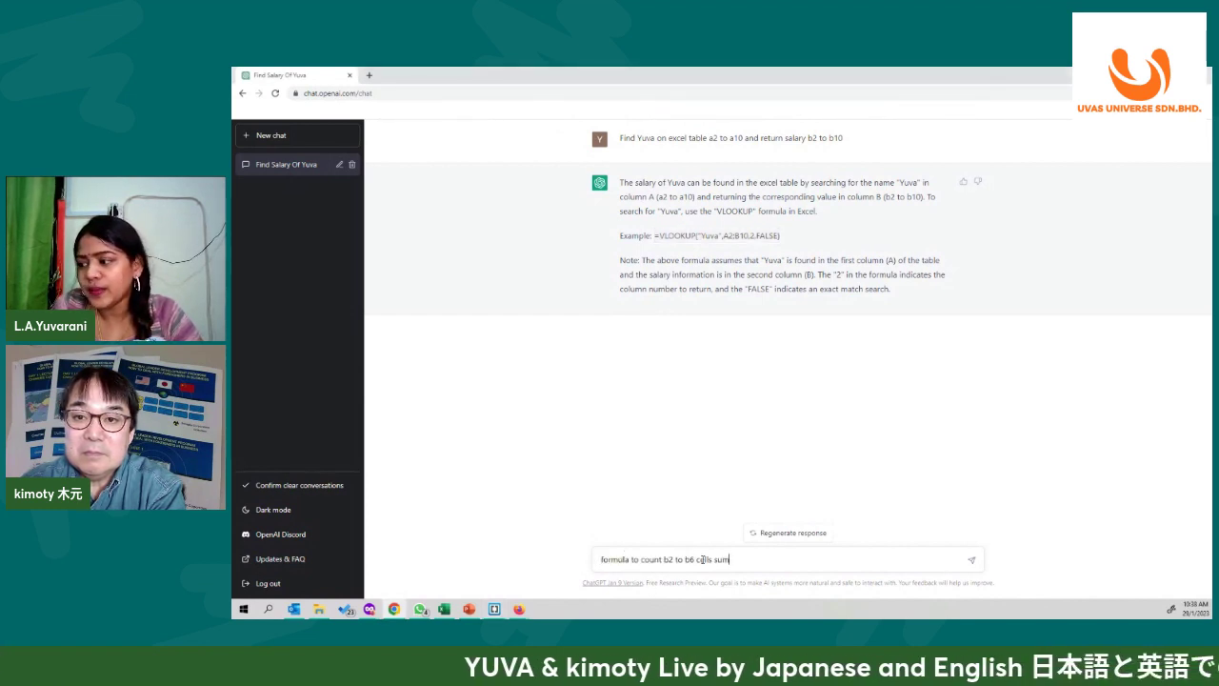
{"action": "key", "text": "Return"}
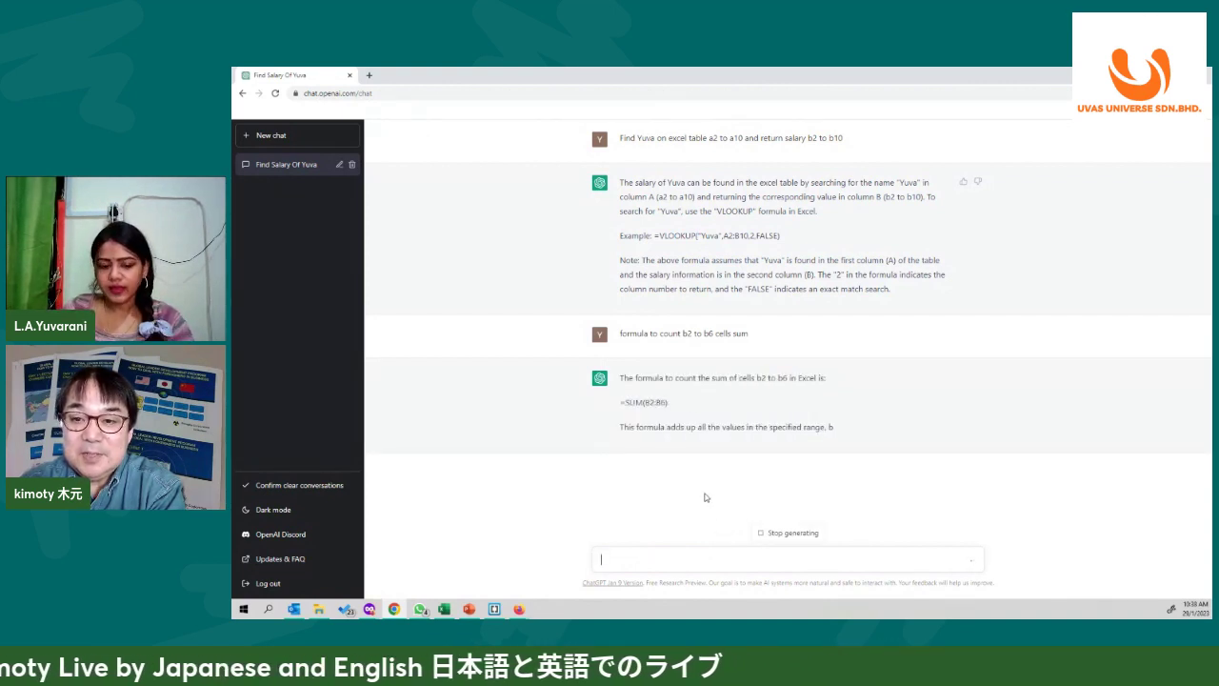
- Copy the returned =SUM(B2:B6) formula from the answer
{"action": "key", "text": "alt+Tab"}
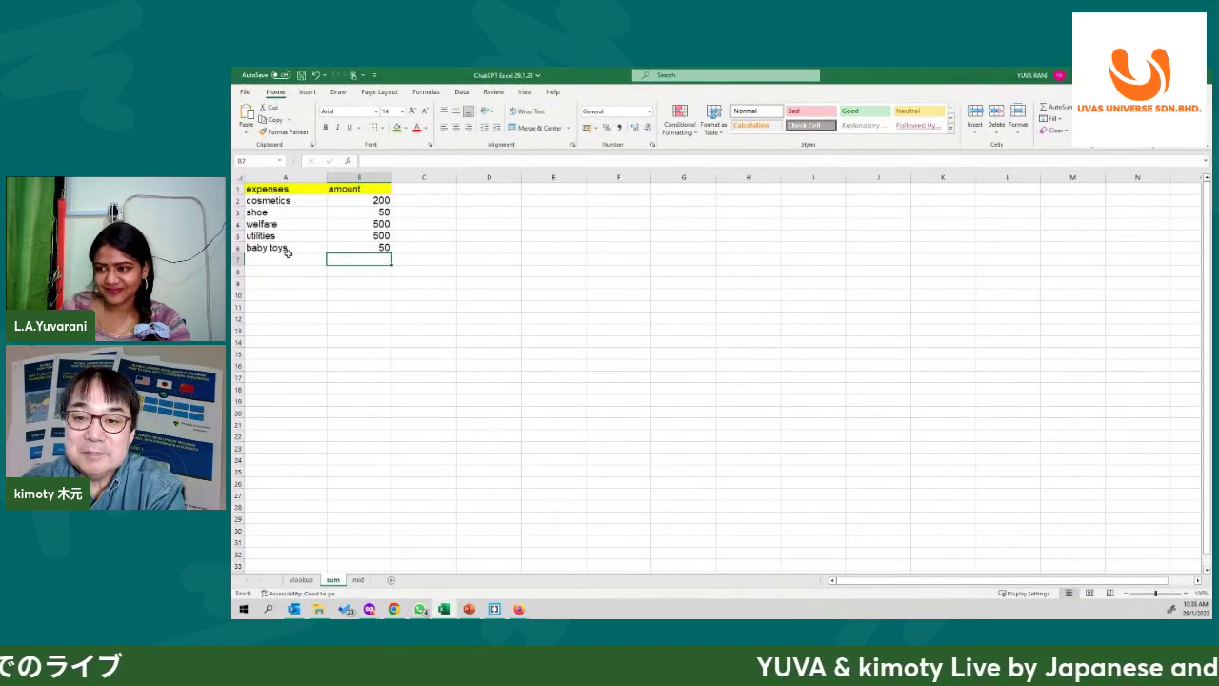
{"action": "key", "text": "alt+Tab"}
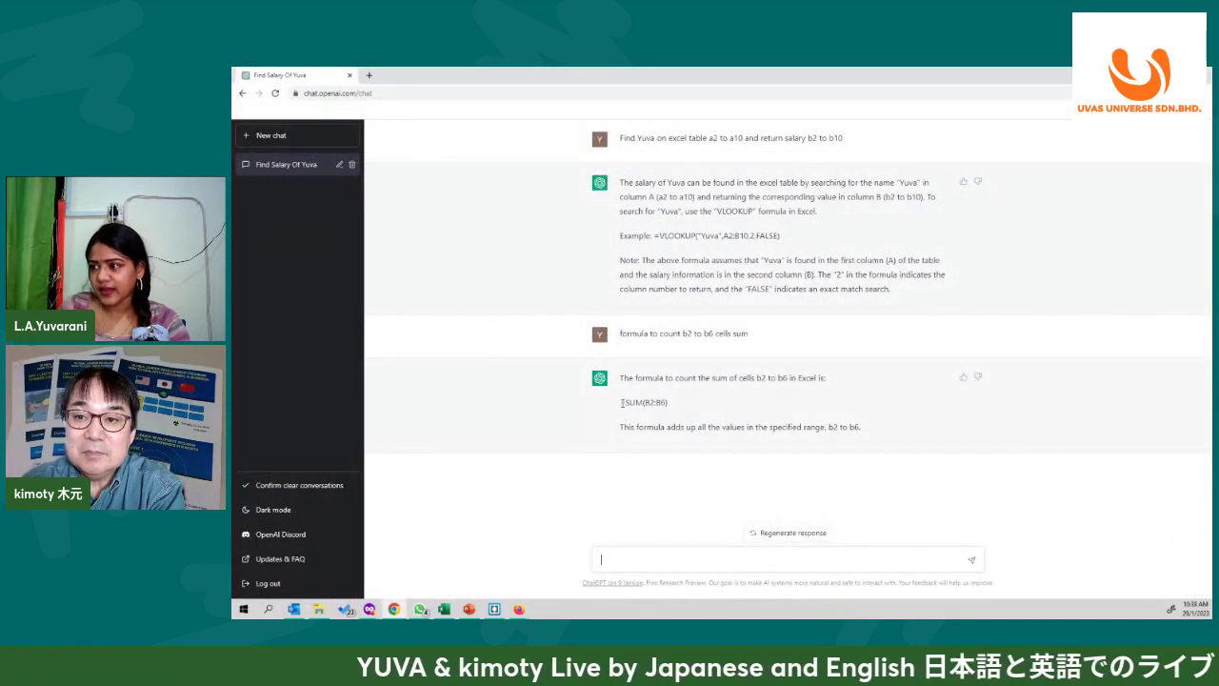
{"action": "left_click_drag", "start_coordinate": [621, 402], "coordinate": [682, 404]}
{"action": "key", "text": "ctrl+c"}
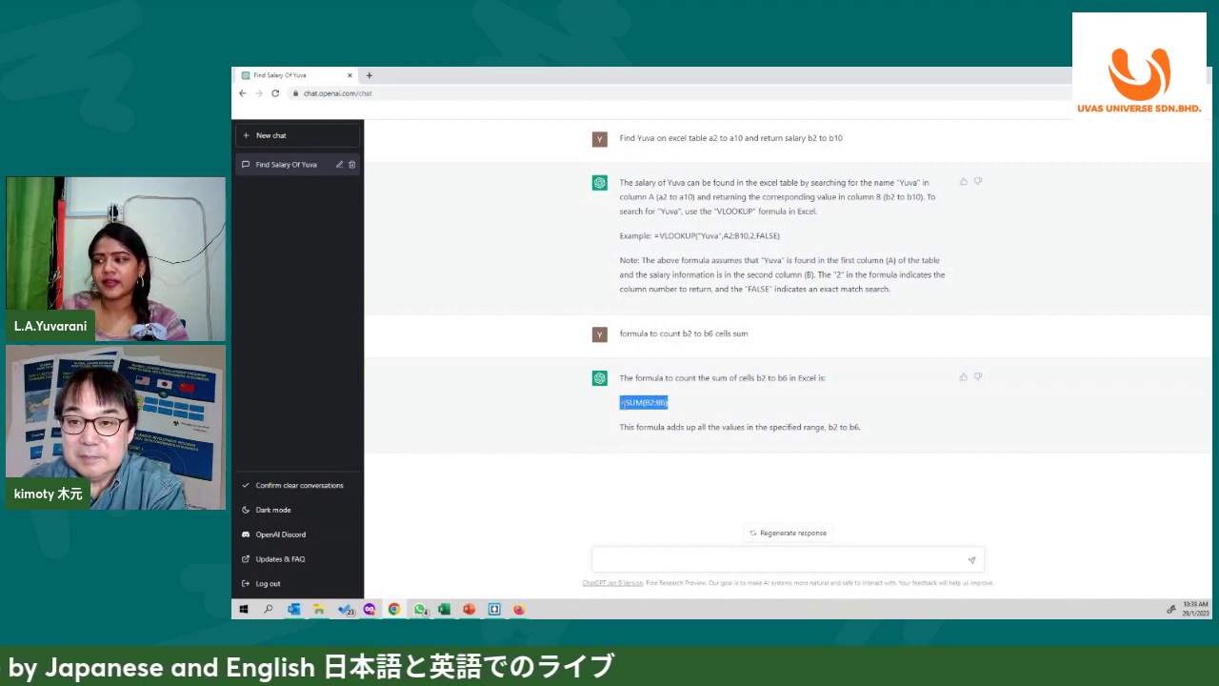
{"action": "left_click_drag", "start_coordinate": [621, 402], "coordinate": [672, 407]}
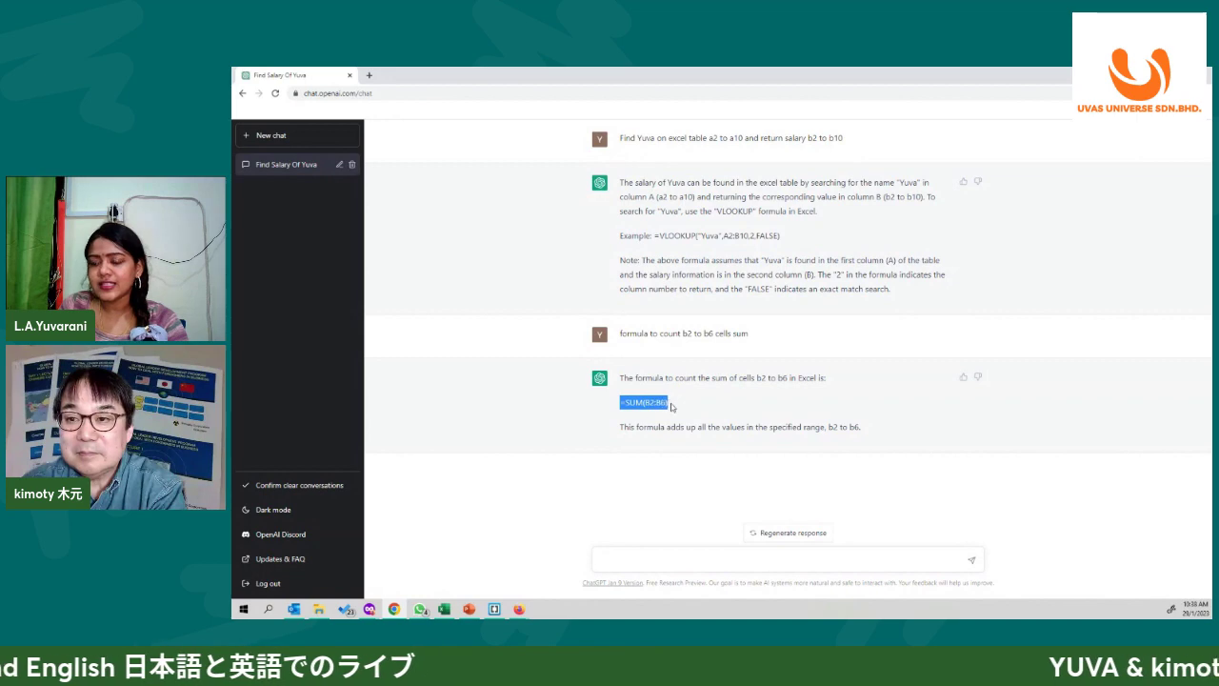
{"action": "key", "text": "alt+Tab"}
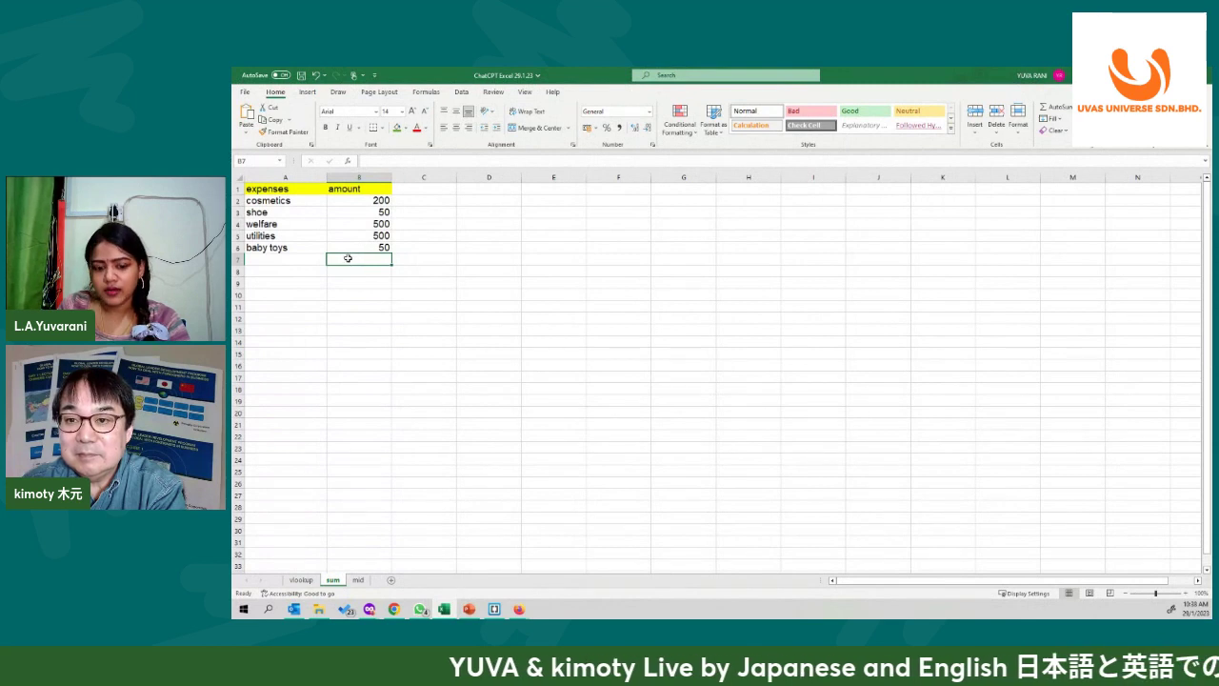
- Paste =SUM(B2:B6) into B7 to show 1300, in 18 pt with a green fill
{"action": "key", "text": "ctrl+v"}
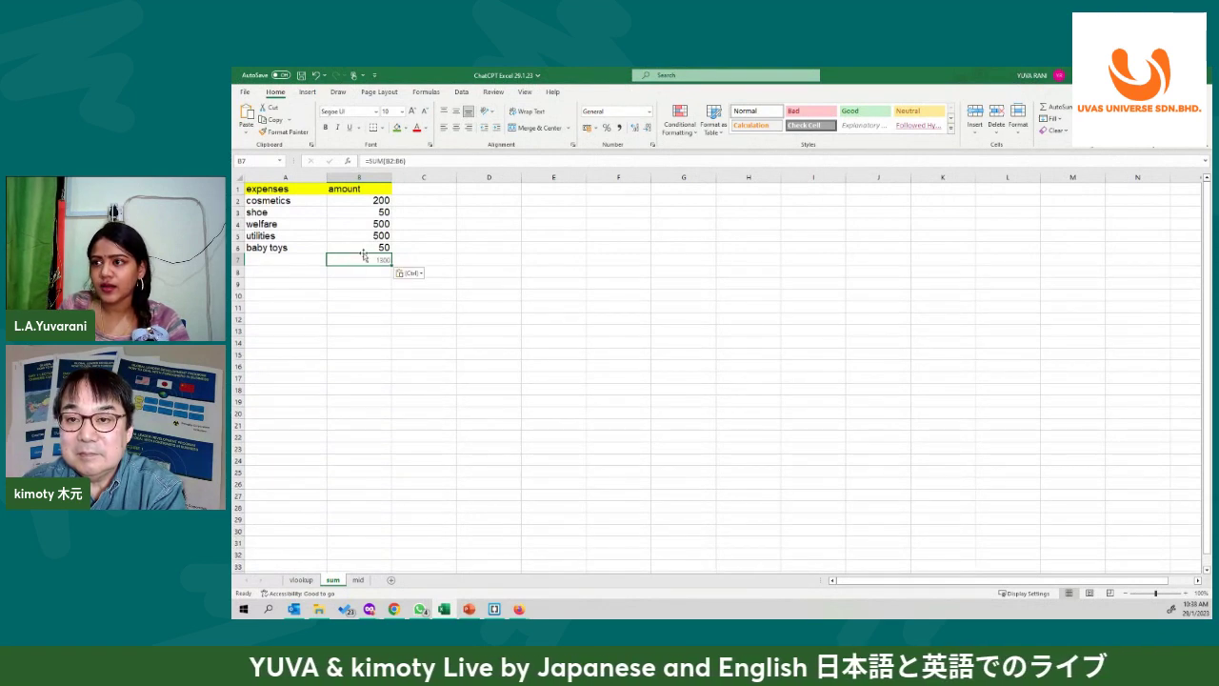
{"action": "left_click", "coordinate": [401, 112]}
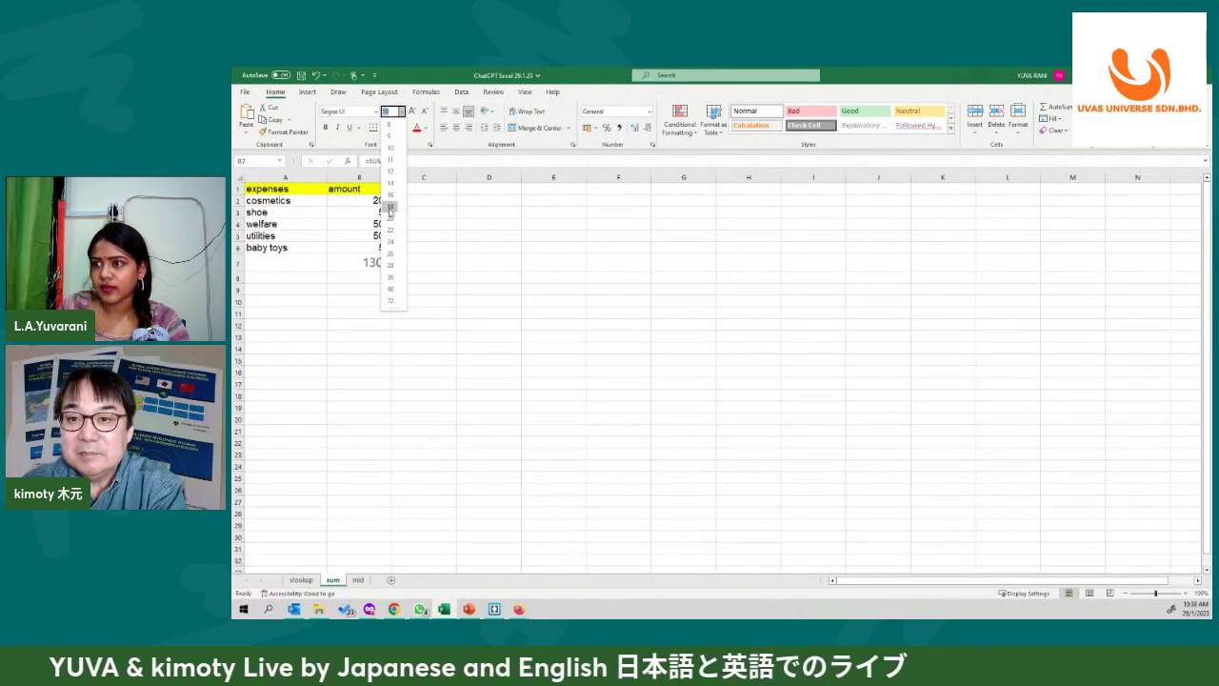
{"action": "left_click", "coordinate": [390, 209]}
{"action": "left_click", "coordinate": [398, 127]}
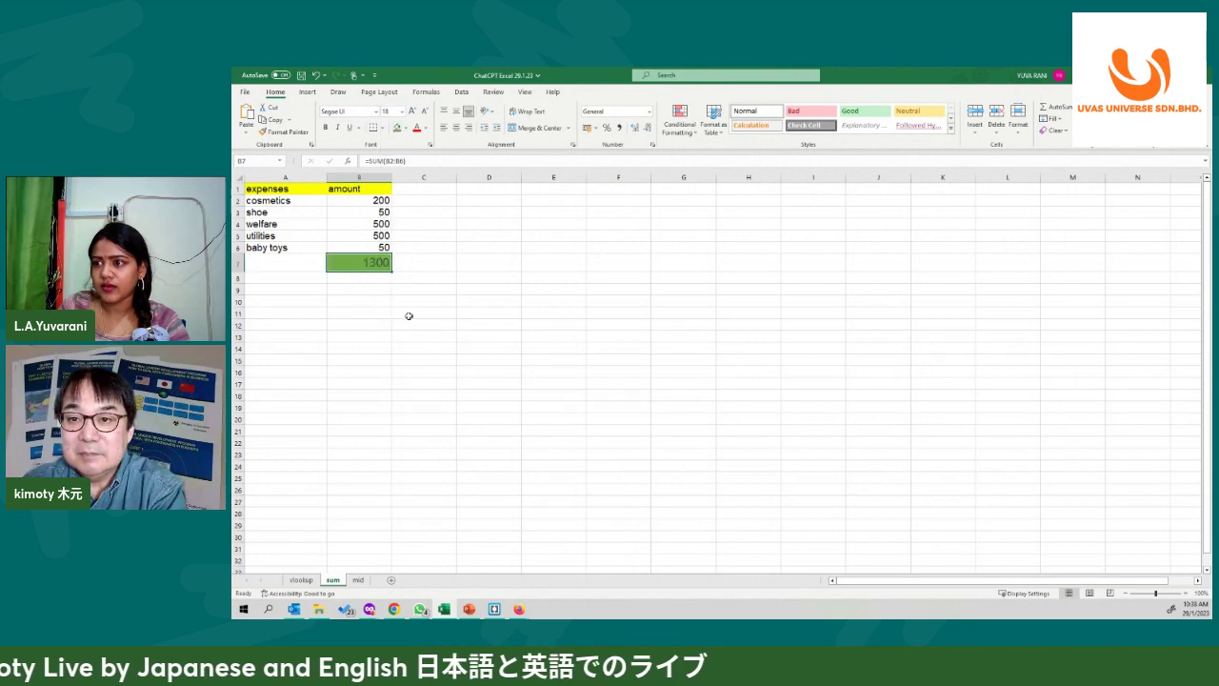
{"action": "left_click", "coordinate": [403, 302]}
{"action": "left_click", "coordinate": [365, 262]}
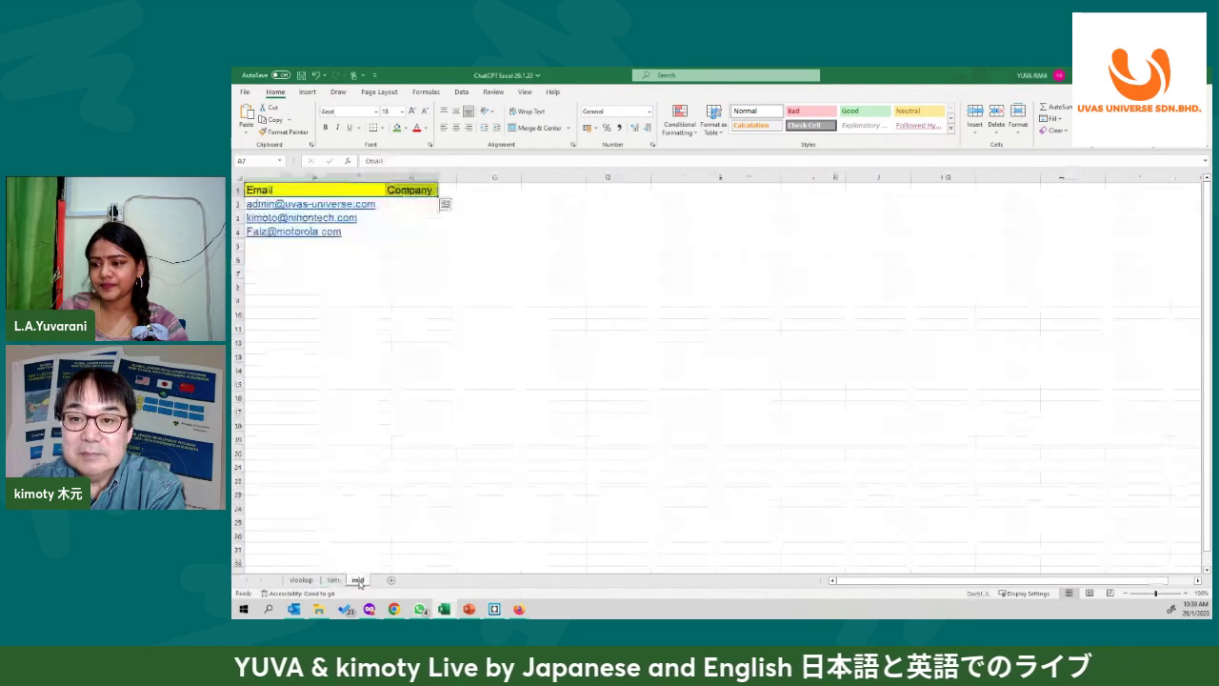
- On the mid sheet, widen Company column B and select B4 beside the last email
{"action": "left_click", "coordinate": [359, 581]}
{"action": "left_click", "coordinate": [303, 260]}
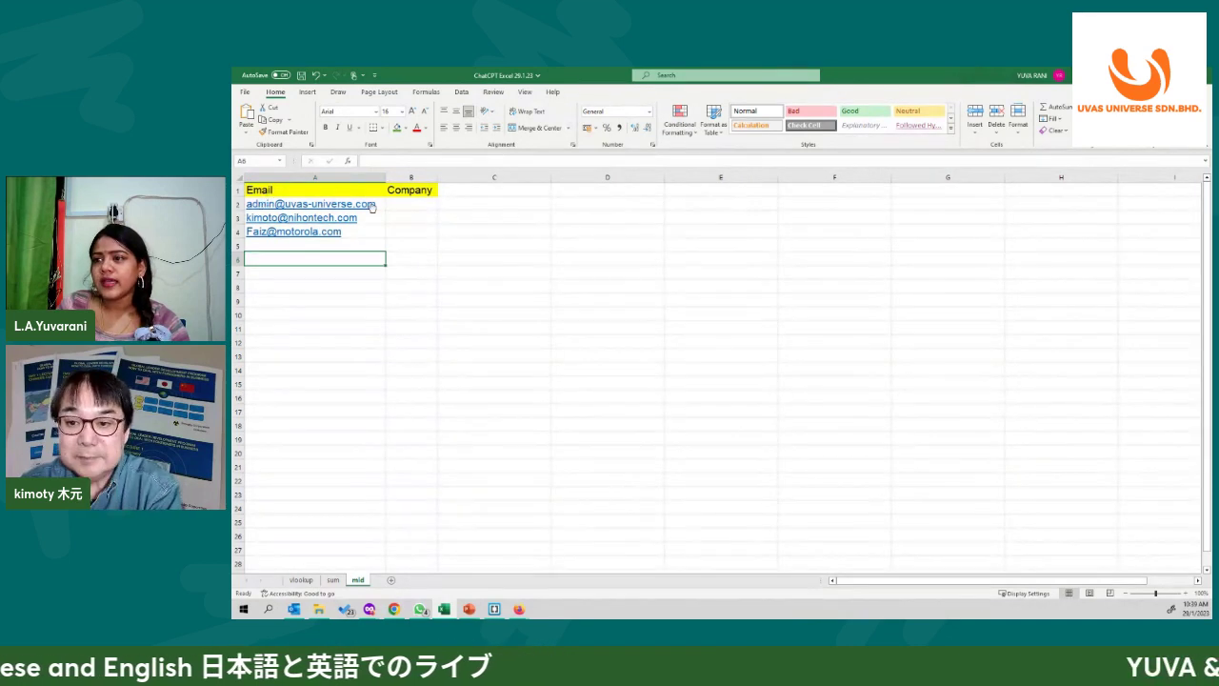
{"action": "left_click_drag", "start_coordinate": [367, 191], "coordinate": [367, 231]}
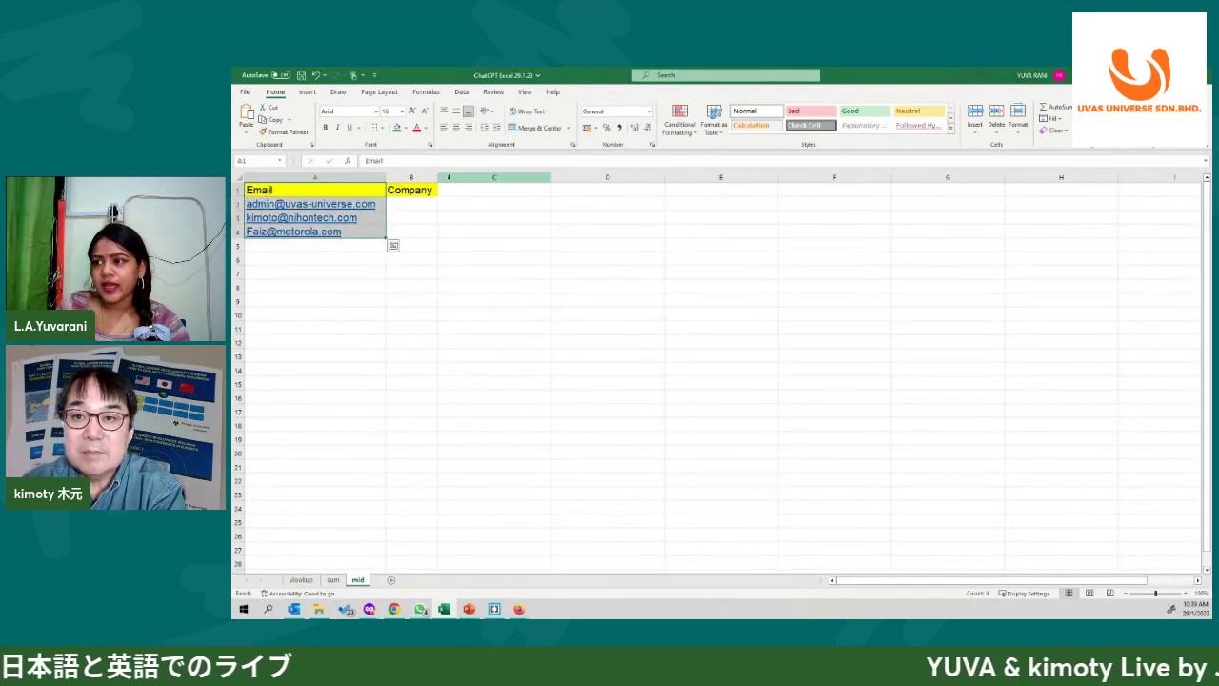
{"action": "left_click_drag", "start_coordinate": [438, 177], "coordinate": [541, 177]}
{"action": "left_click", "coordinate": [423, 189]}
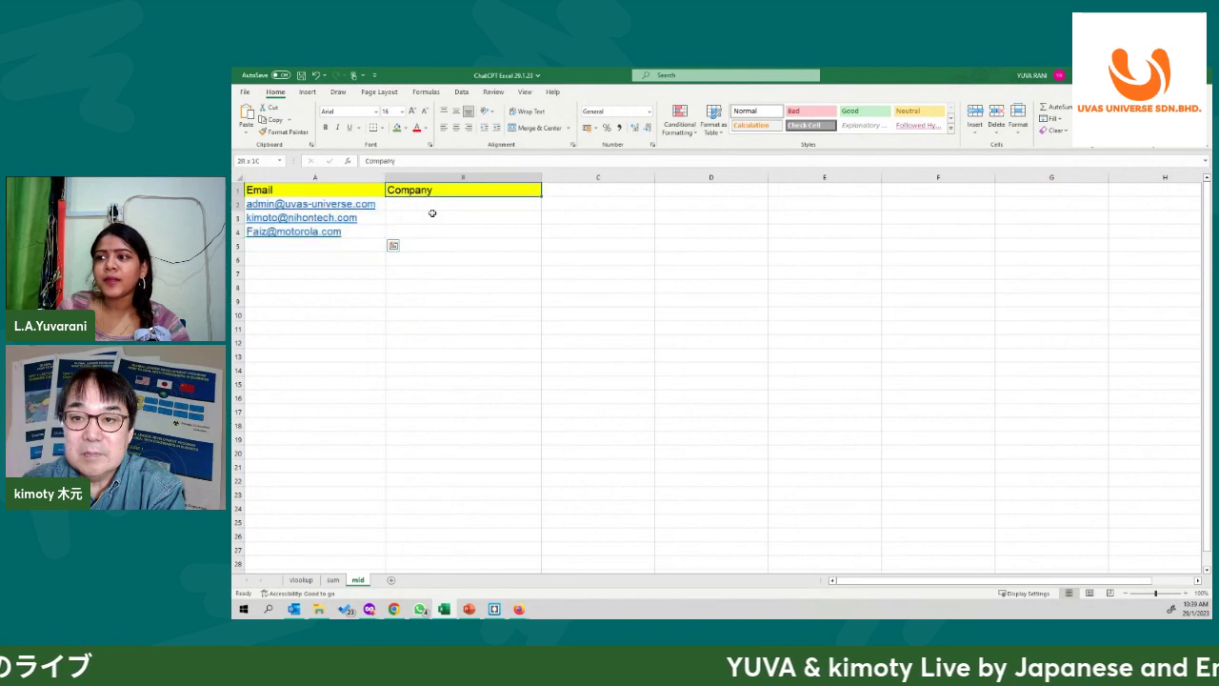
{"action": "left_click_drag", "start_coordinate": [431, 214], "coordinate": [429, 229]}
{"action": "left_click", "coordinate": [429, 231]}
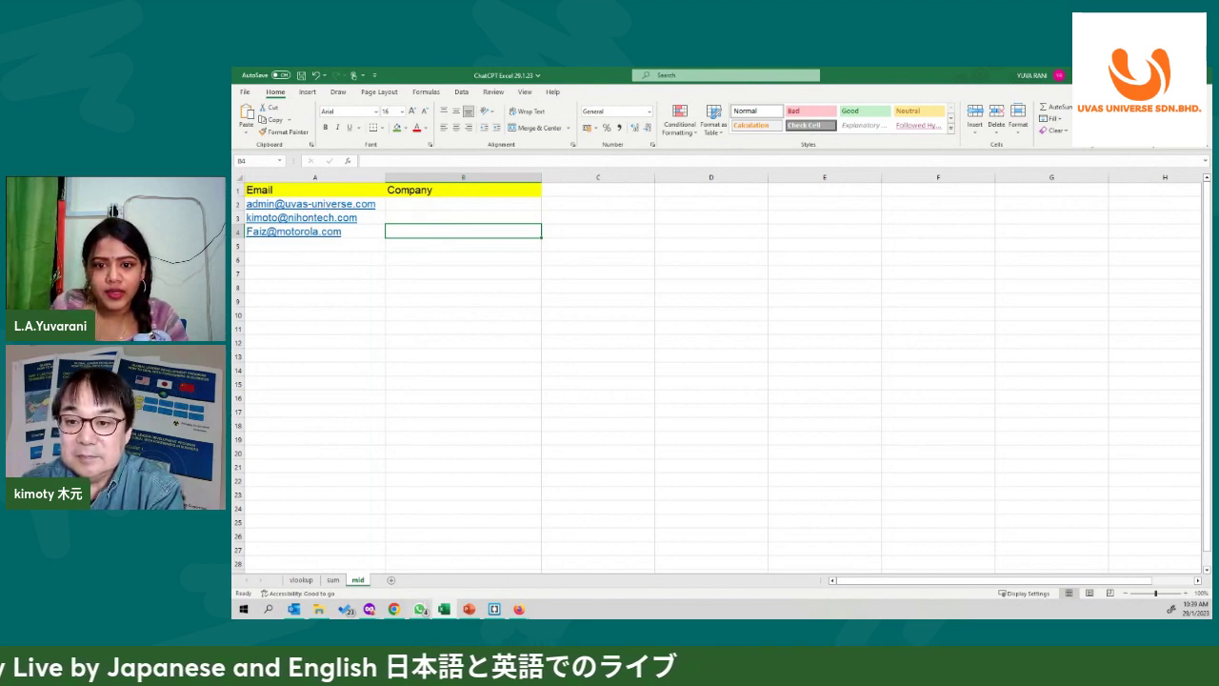
{"action": "key", "text": "alt+Tab"}
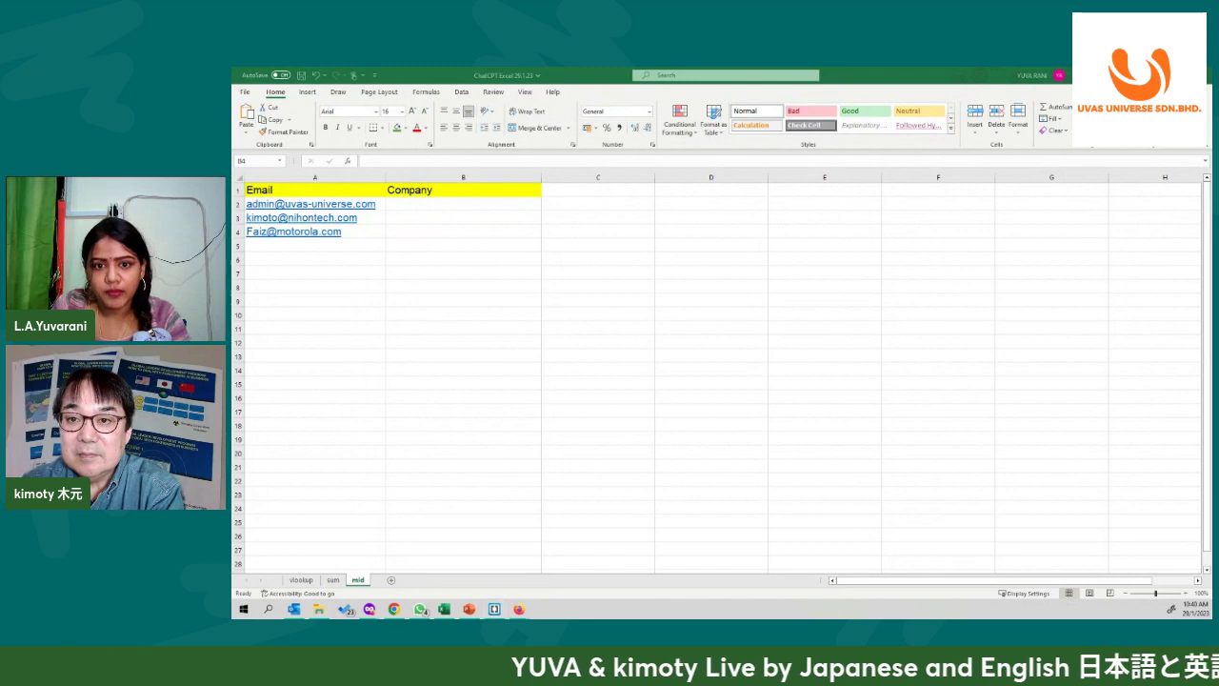
{"action": "key", "text": "alt+Tab"}
- Ask ChatGPT for a formula extracting the text after @ and before the dot in A2
{"action": "type", "text": "formula to extract text after @ and before . character in a2"}
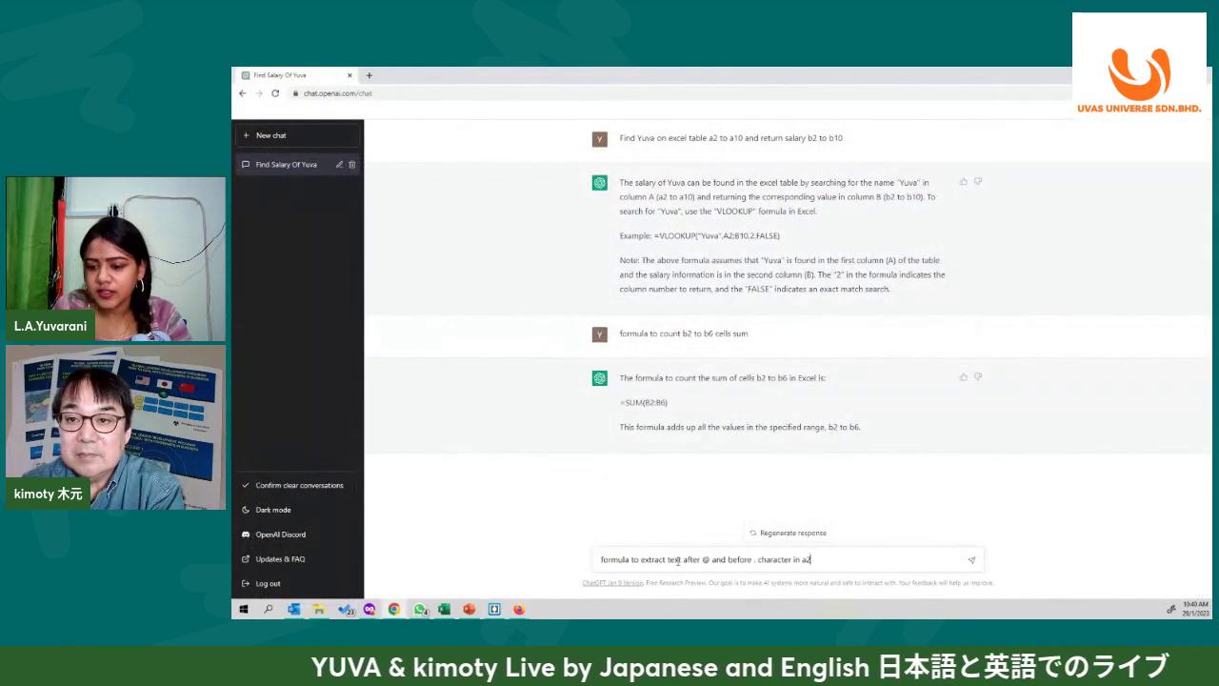
{"action": "key", "text": "Return"}
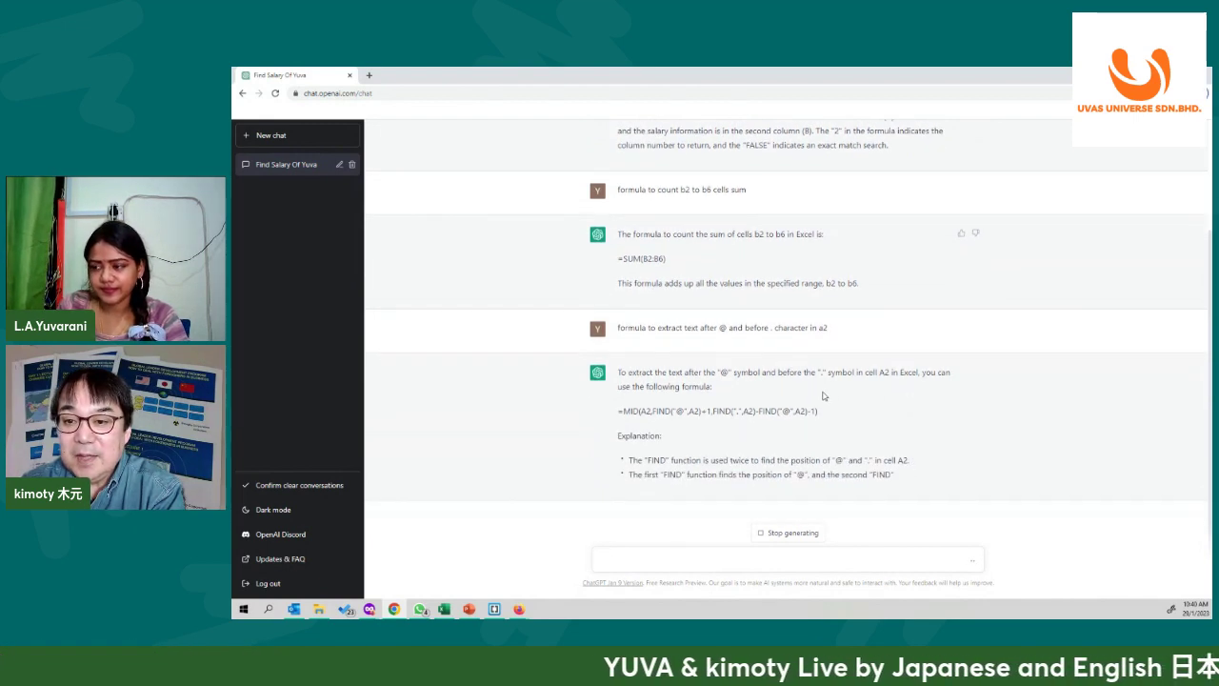
{"action": "key", "text": "alt+Tab"}
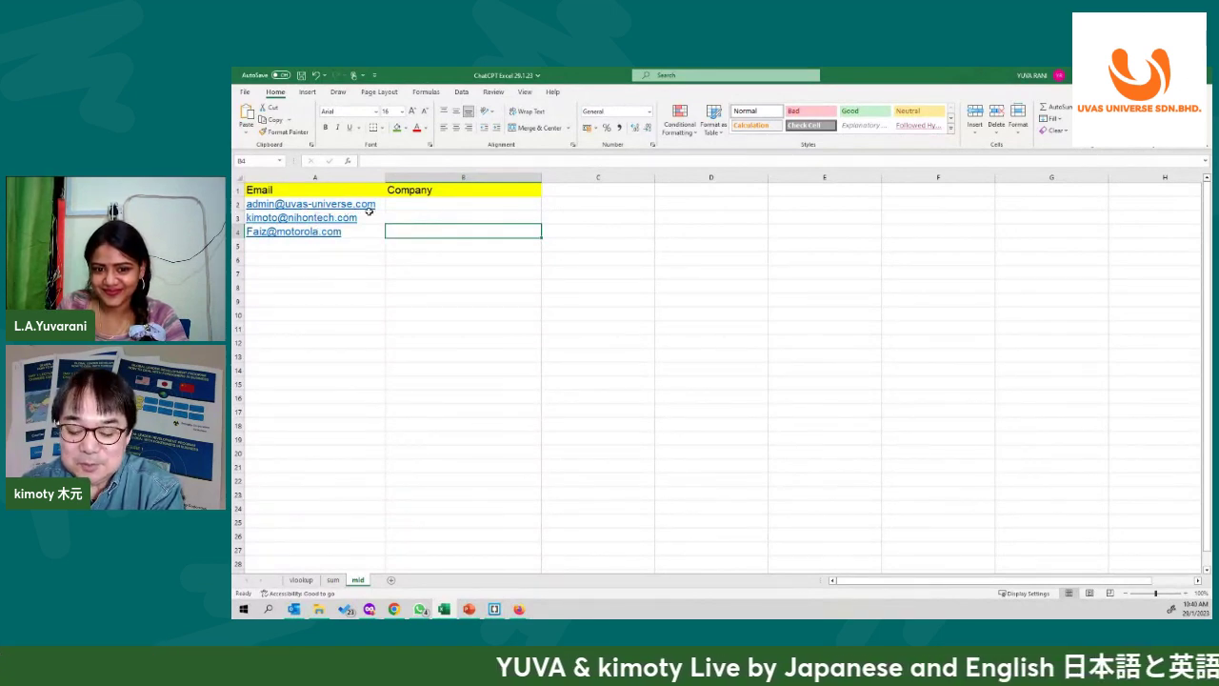
- Copy ChatGPT's =MID(A2,FIND("@",A2)+1,...) formula and select B2 on the Excel mid sheet
{"action": "key", "text": "alt"}
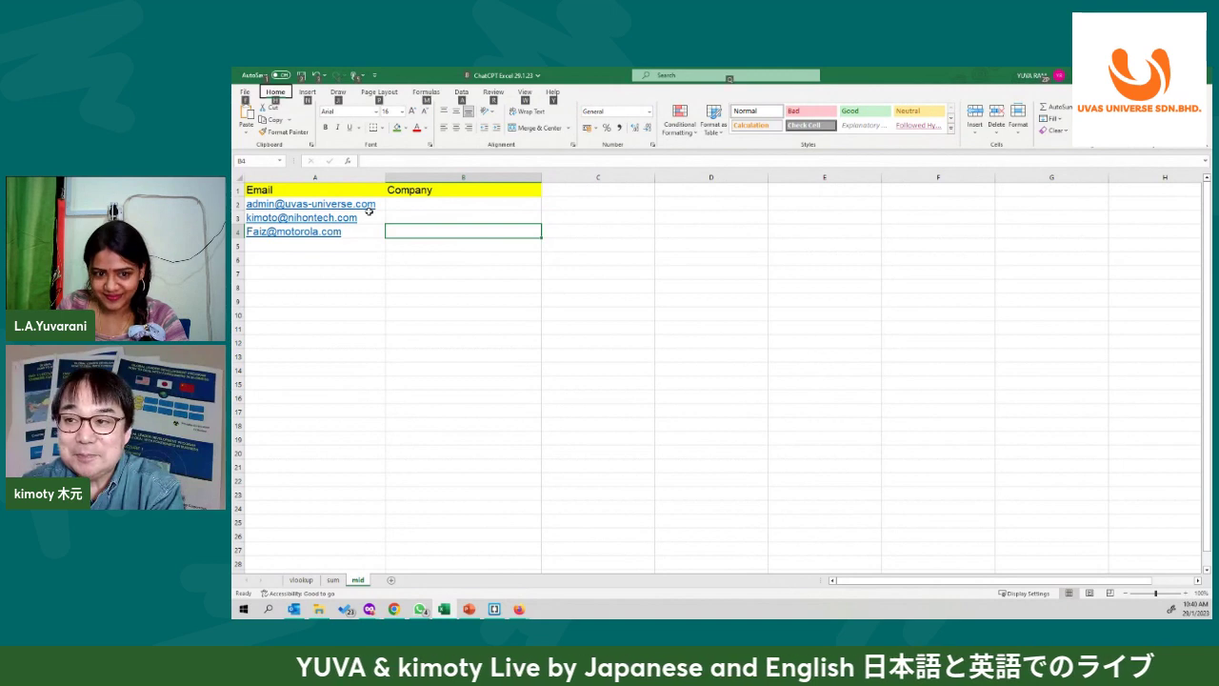
{"action": "key", "text": "alt+Tab"}
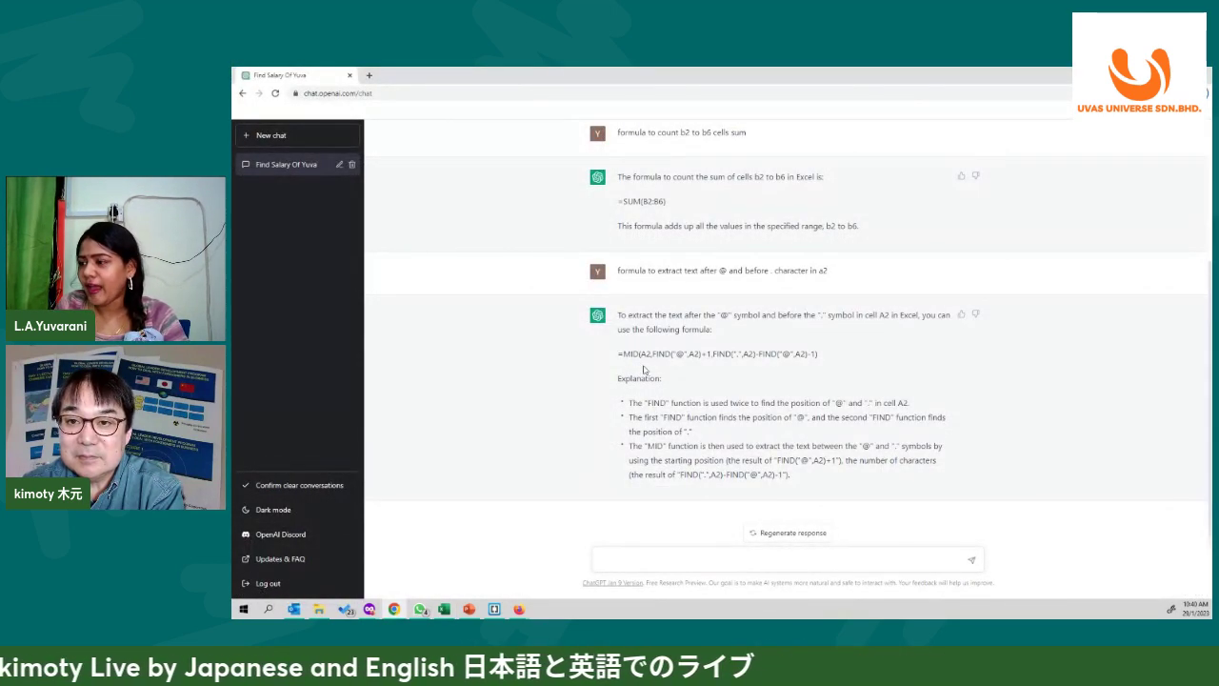
{"action": "left_click_drag", "start_coordinate": [618, 358], "coordinate": [819, 358]}
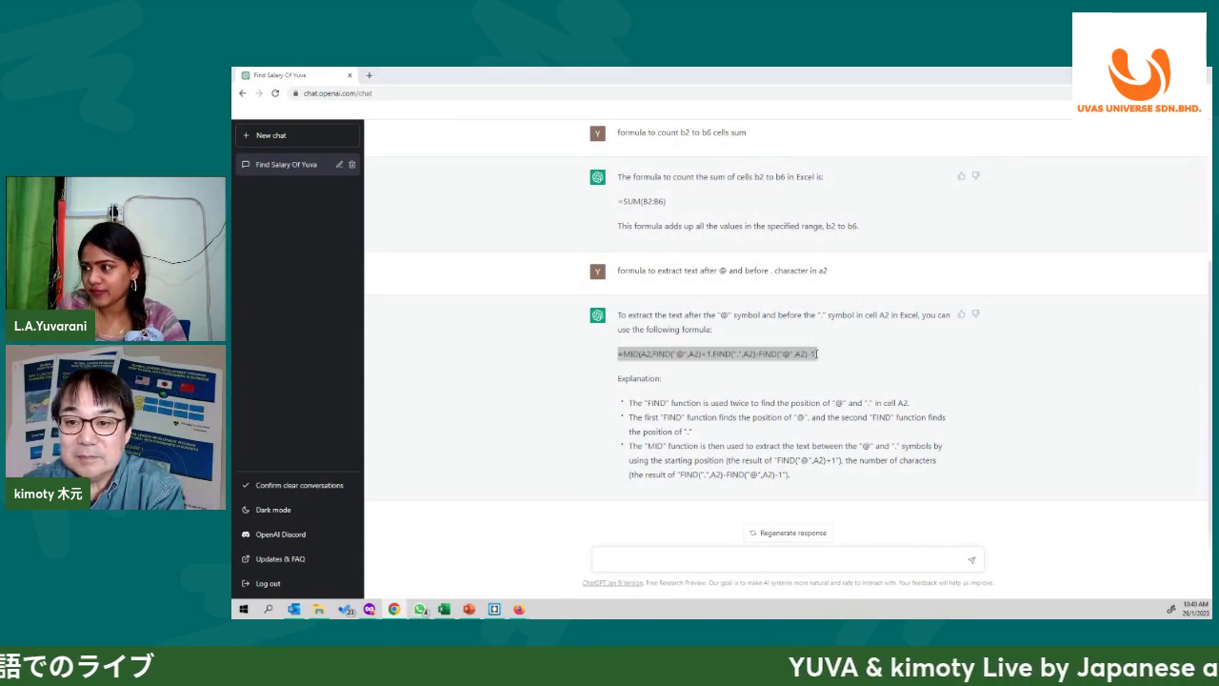
{"action": "key", "text": "alt+Tab"}
{"action": "left_click", "coordinate": [407, 207]}
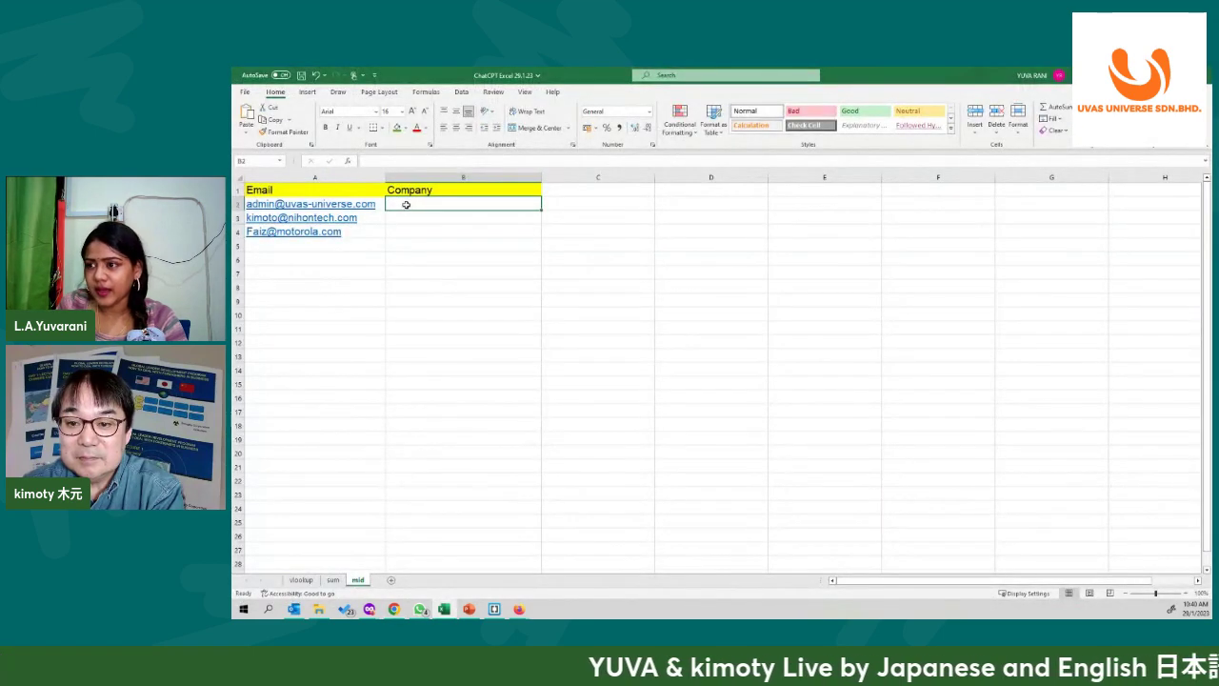
- Paste the MID formula into B2 and fill it down to B4
{"action": "left_click_drag", "start_coordinate": [408, 207], "coordinate": [414, 225]}
{"action": "key", "text": "ctrl+v"}
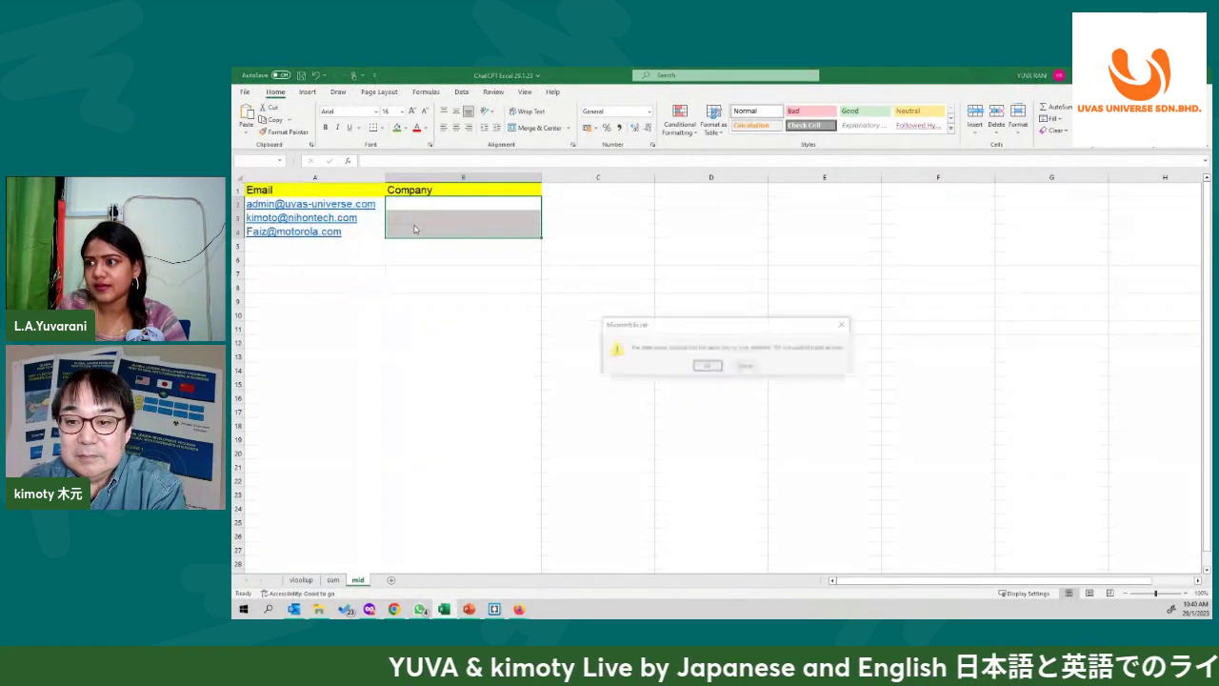
{"action": "left_click", "coordinate": [703, 367]}
{"action": "left_click", "coordinate": [703, 366]}
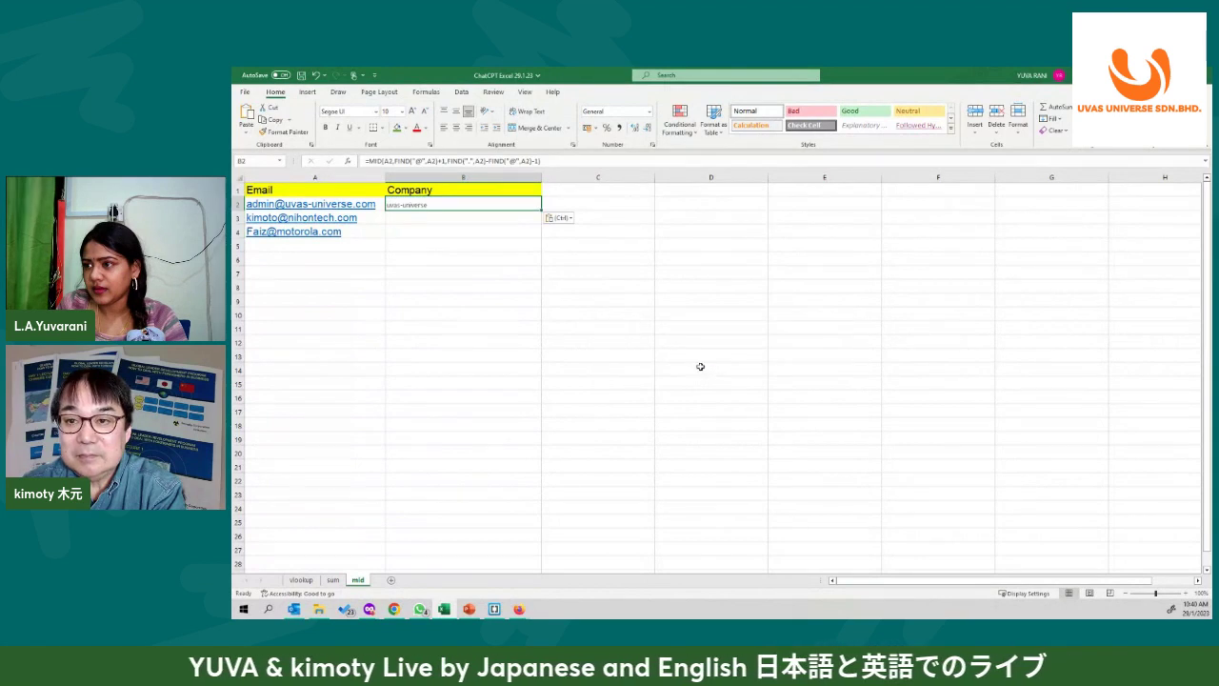
{"action": "left_click_drag", "start_coordinate": [543, 211], "coordinate": [545, 237]}
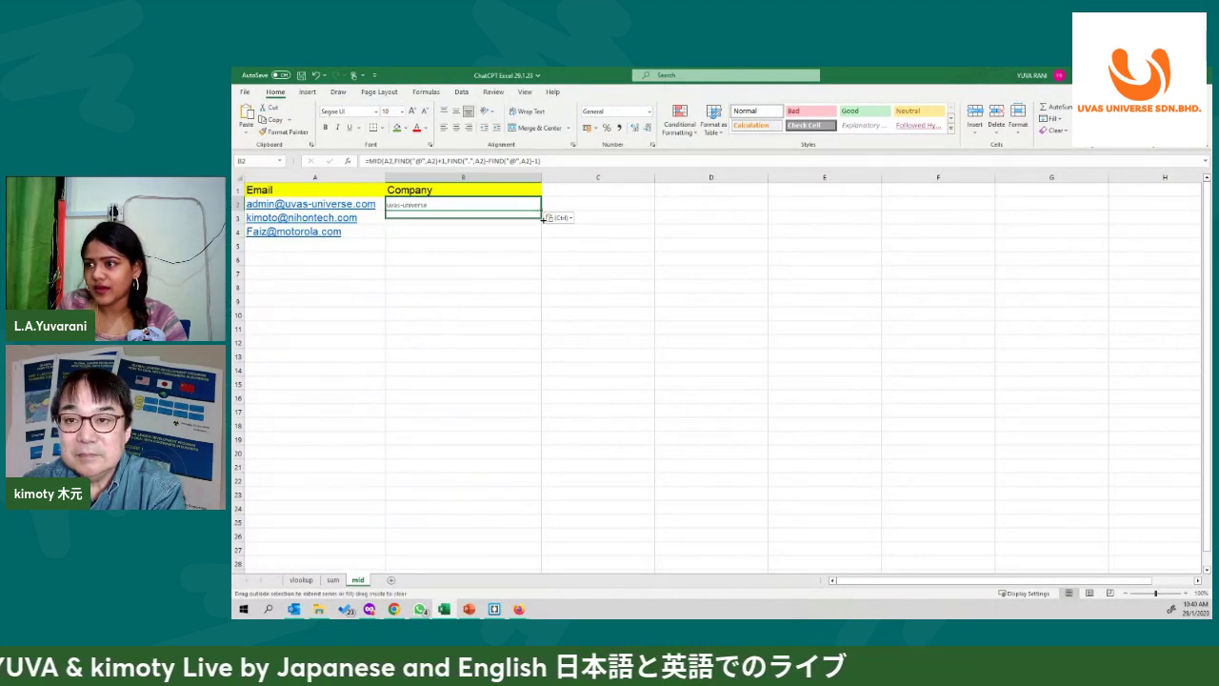
- Set uvas-universe, nihontech and motorola to font size 26 and review the B2 formula
{"action": "left_click", "coordinate": [399, 111]}
{"action": "left_click", "coordinate": [394, 259]}
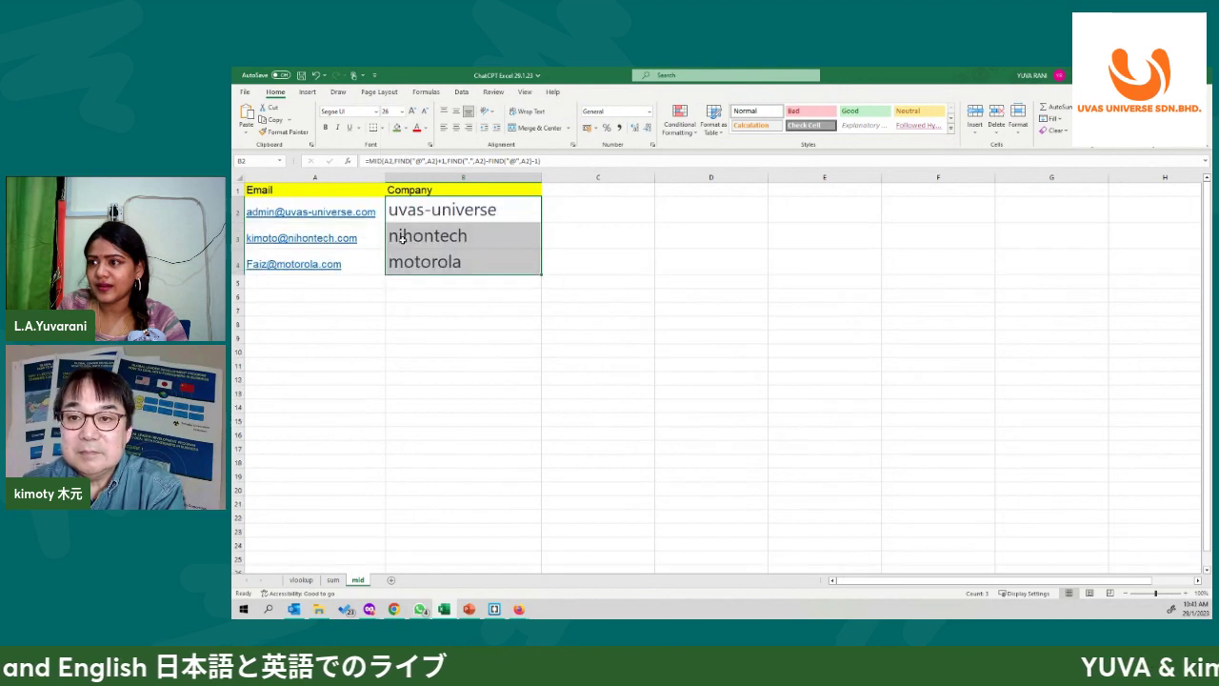
{"action": "left_click", "coordinate": [575, 230]}
{"action": "left_click_drag", "start_coordinate": [443, 210], "coordinate": [533, 267]}
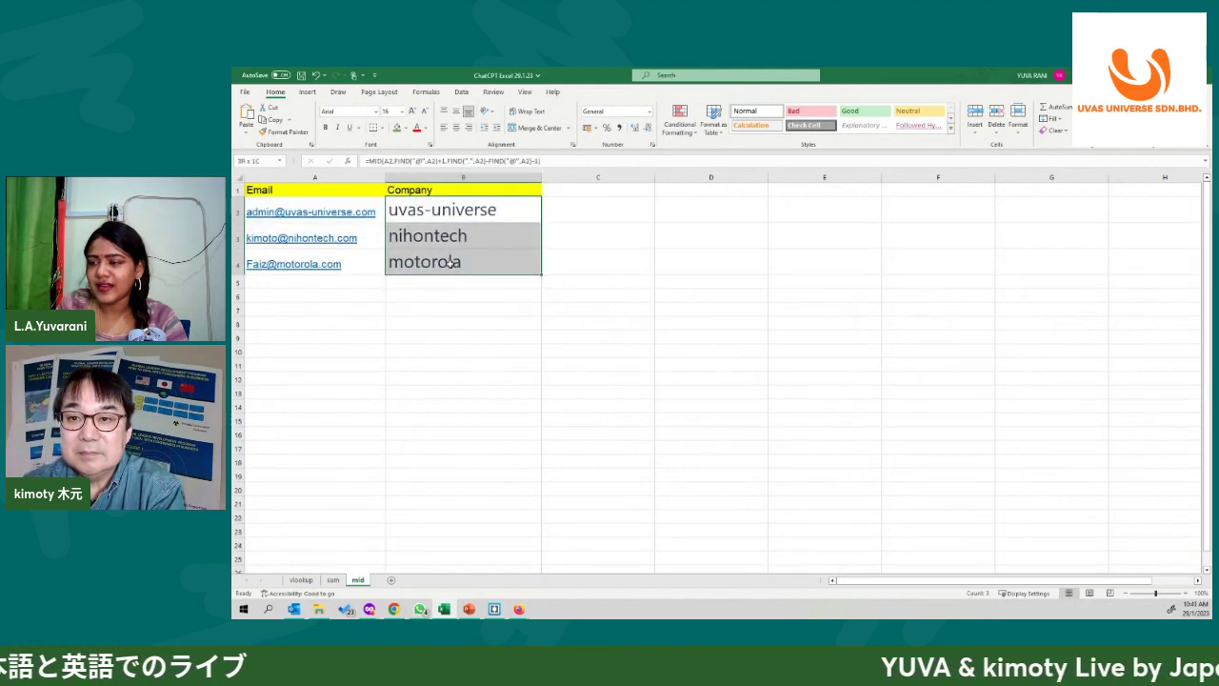
{"action": "left_click", "coordinate": [429, 209]}
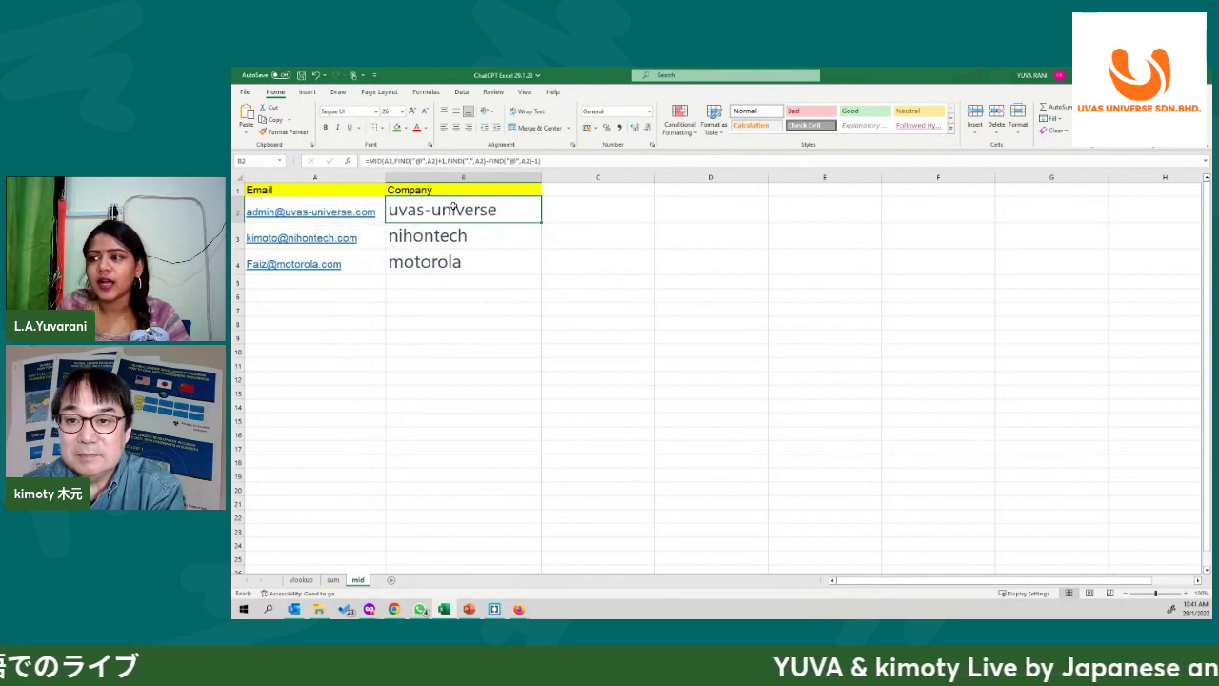
{"action": "left_click_drag", "start_coordinate": [453, 206], "coordinate": [458, 264]}
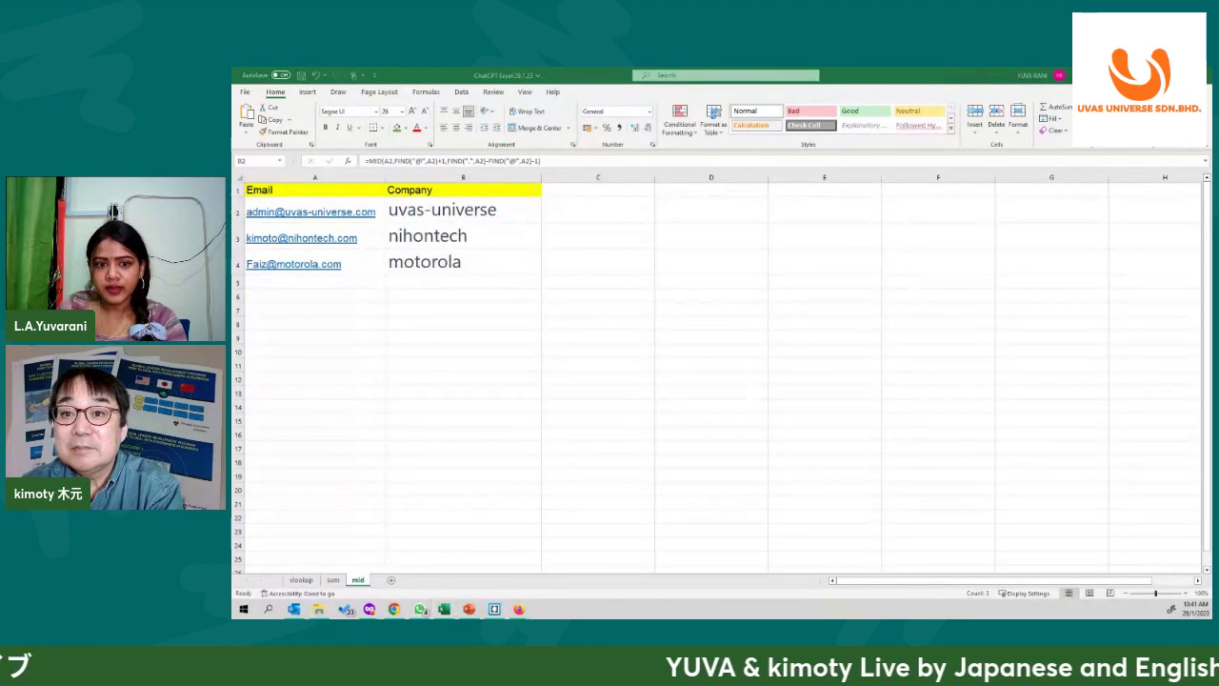
{"action": "key", "text": "alt+Tab"}
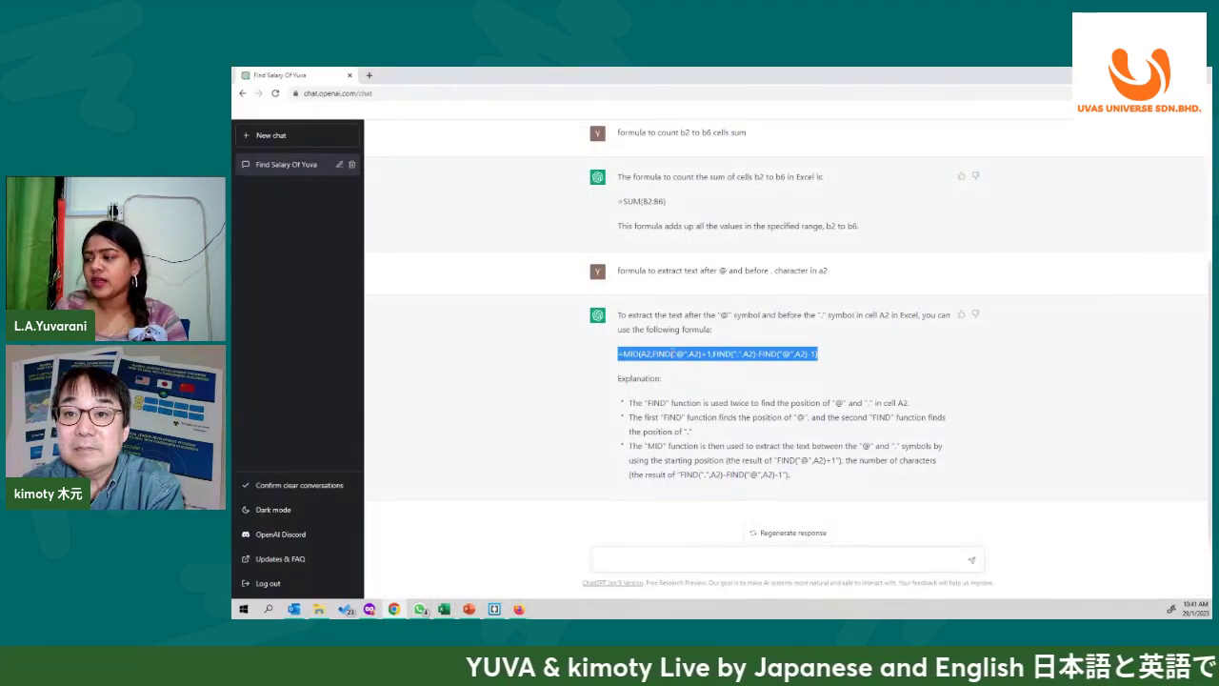
- Highlight ChatGPT's MID formula and its FIND/MID explanation bullets, then return to Excel
{"action": "left_click", "coordinate": [613, 364]}
{"action": "left_click_drag", "start_coordinate": [617, 354], "coordinate": [856, 354]}
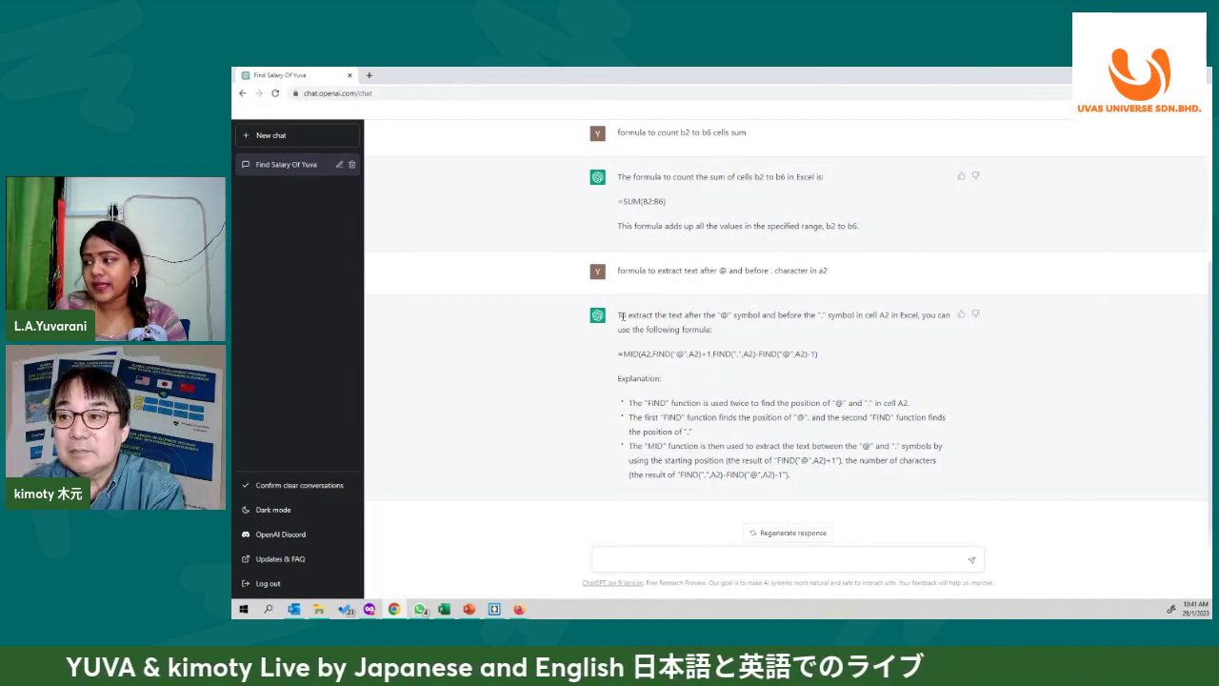
{"action": "left_click_drag", "start_coordinate": [620, 316], "coordinate": [678, 353]}
{"action": "left_click", "coordinate": [623, 425]}
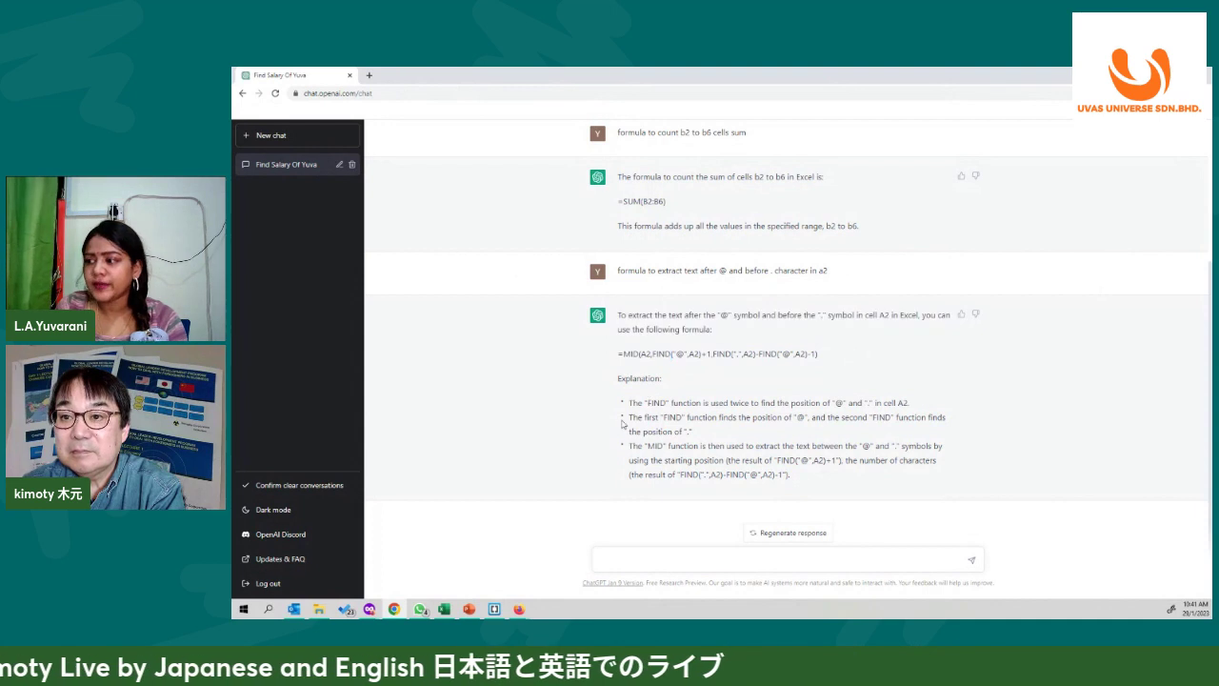
{"action": "mouse_move", "coordinate": [631, 400]}
{"action": "left_mouse_down"}
{"action": "mouse_move", "coordinate": [794, 481]}
{"action": "mouse_move", "coordinate": [624, 405]}
{"action": "left_mouse_up"}
{"action": "left_click", "coordinate": [793, 481]}
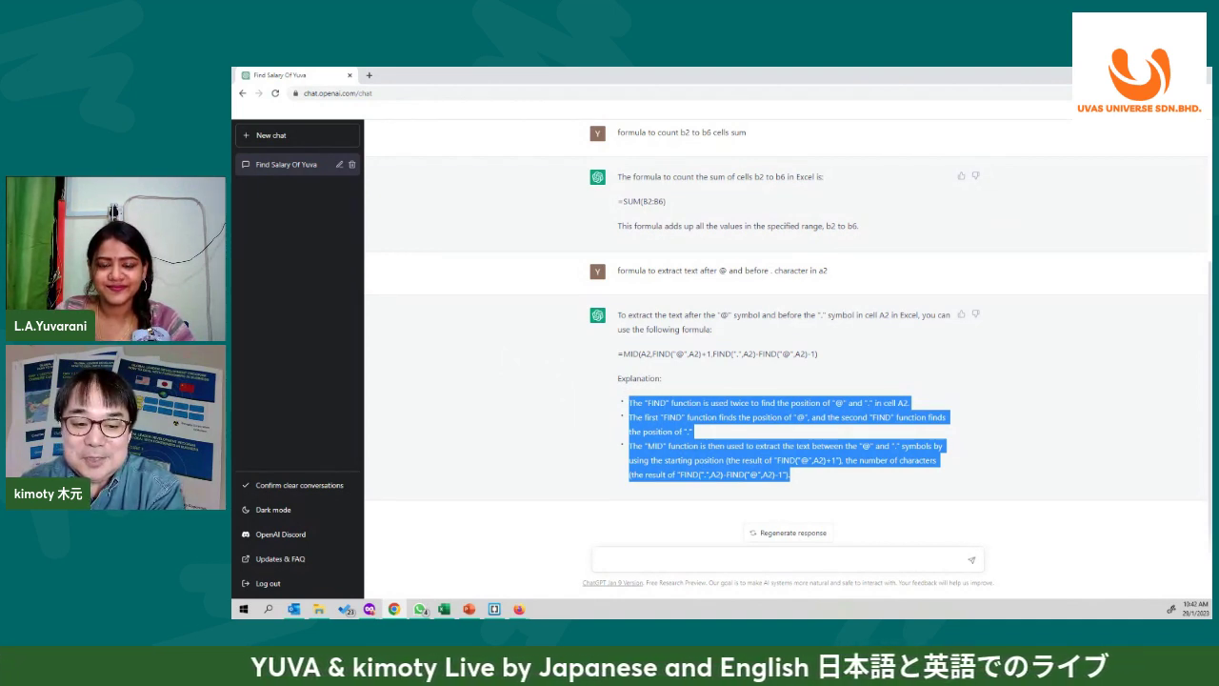
{"action": "key", "text": "alt+Tab"}
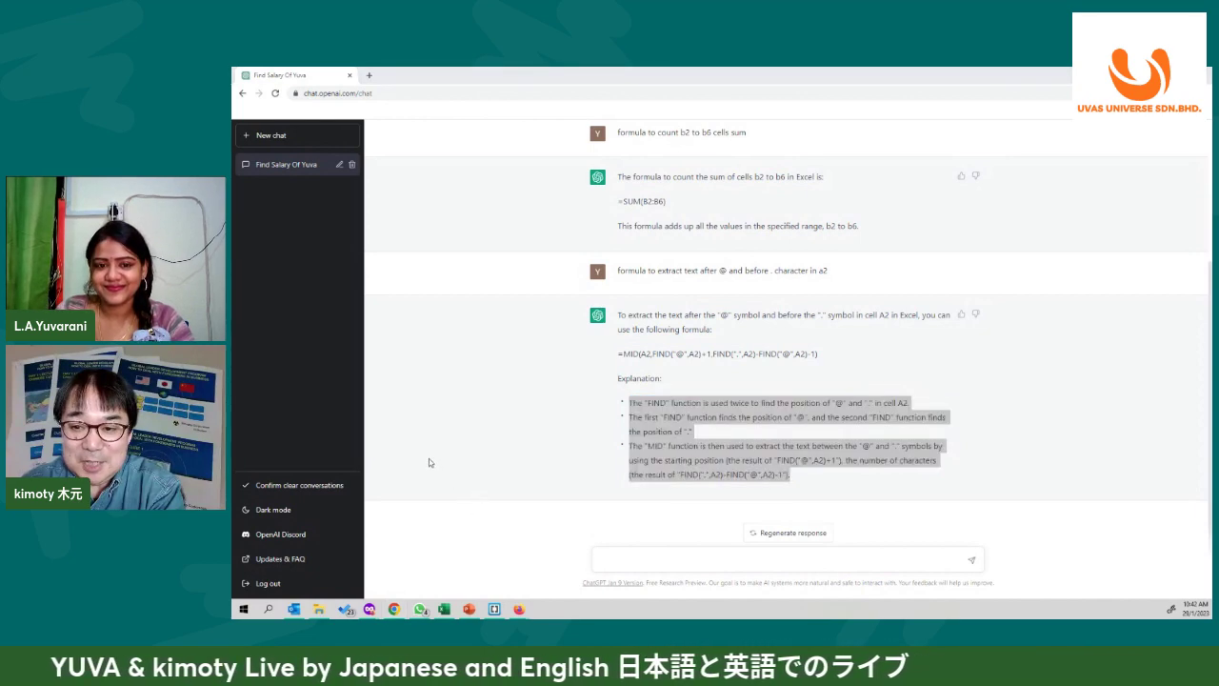
{"action": "key", "text": "alt+Tab"}
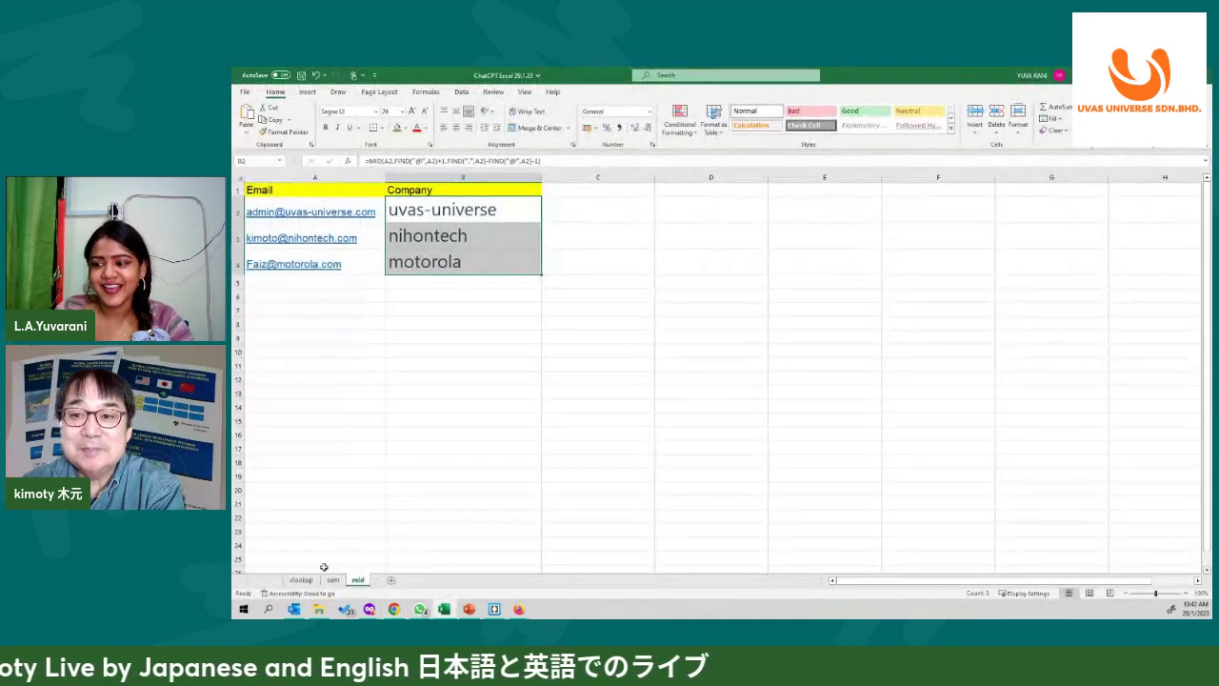
{"action": "left_click", "coordinate": [303, 581]}
{"action": "left_click", "coordinate": [337, 580]}
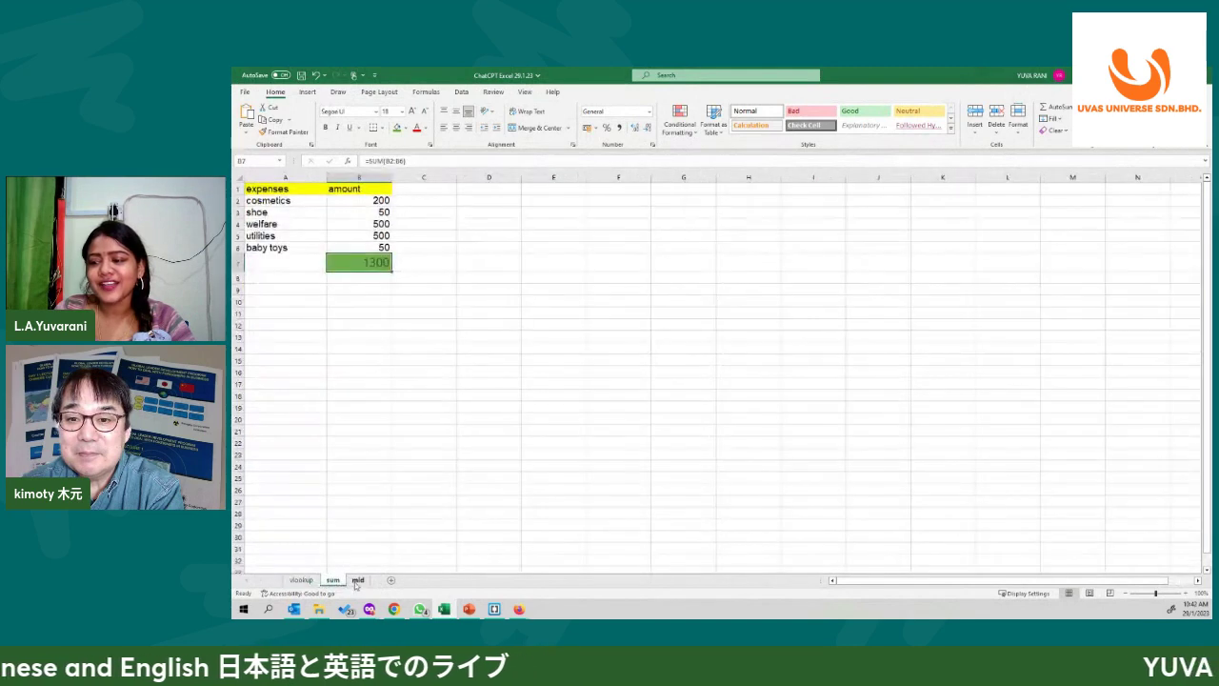
{"action": "left_click", "coordinate": [356, 580]}
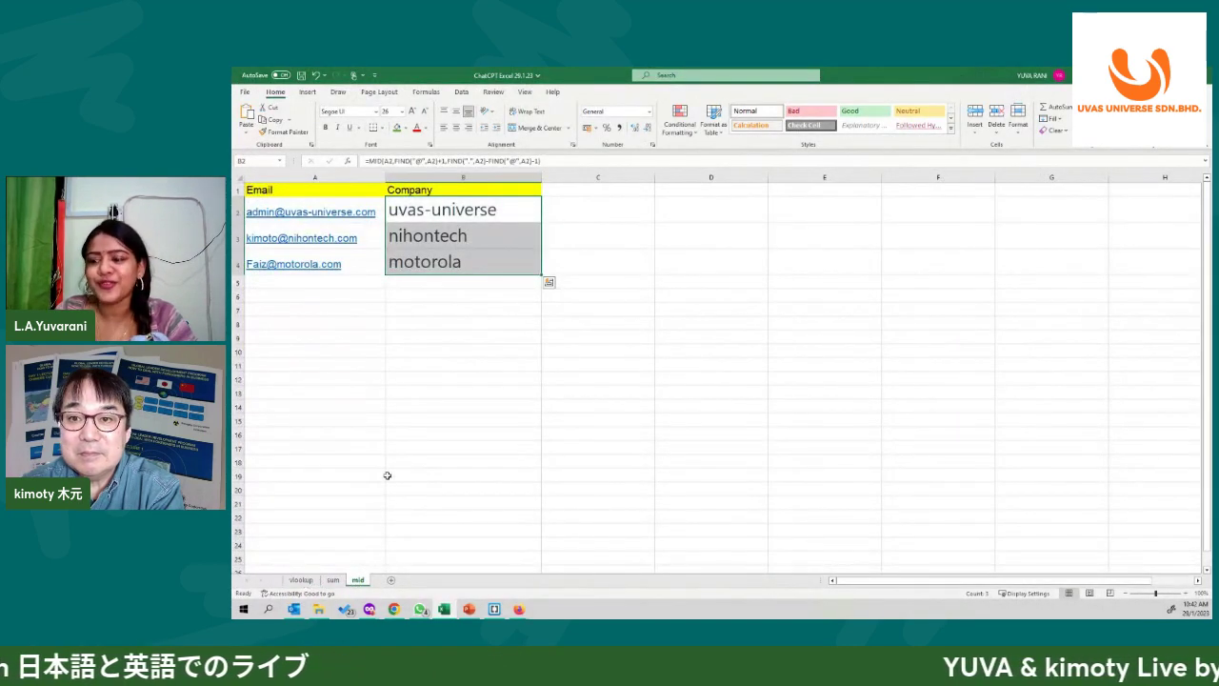
{"action": "left_click", "coordinate": [301, 580]}
{"action": "left_click", "coordinate": [332, 580]}
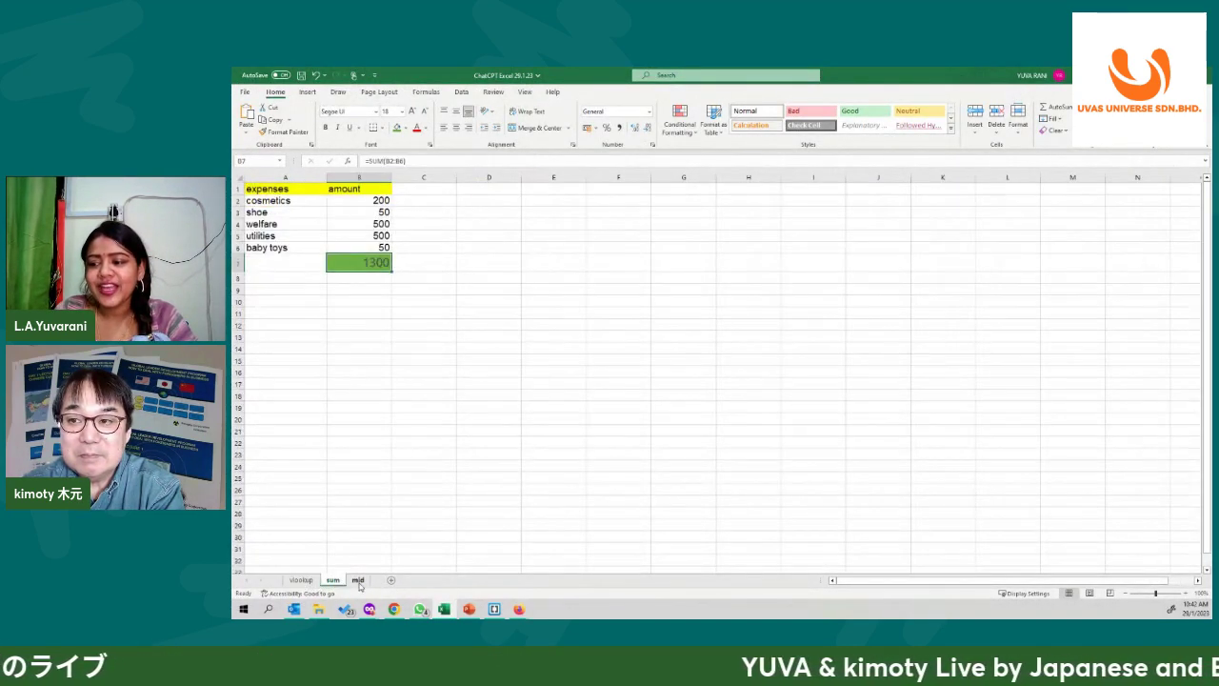
{"action": "left_click", "coordinate": [359, 581]}
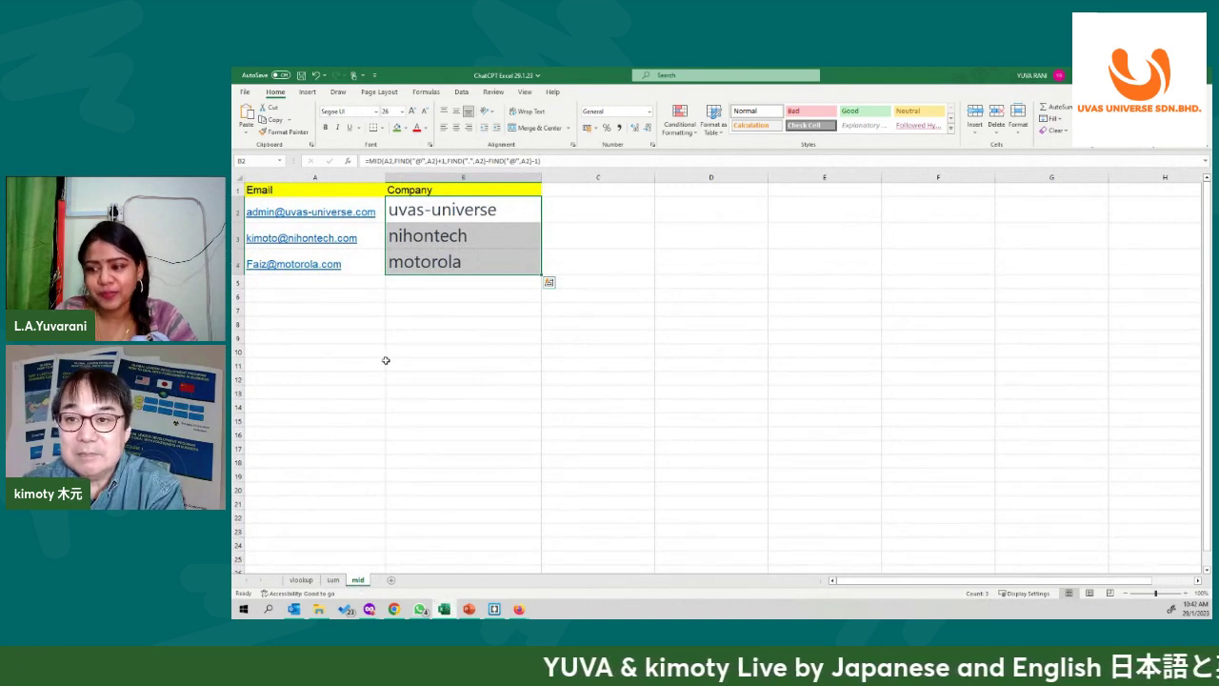
{"action": "left_click_drag", "start_coordinate": [358, 290], "coordinate": [400, 299]}
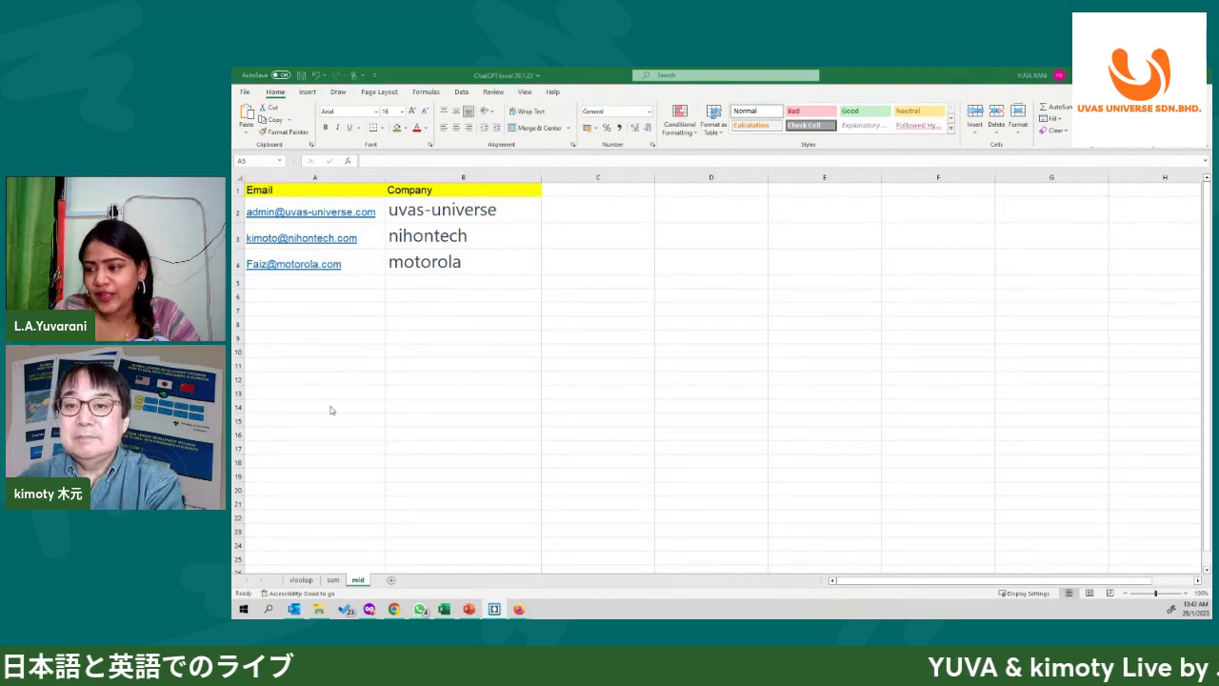
- Ask ChatGPT 'how to use index match' in a new chat message
{"action": "left_click", "coordinate": [444, 610]}
{"action": "left_click", "coordinate": [717, 562]}
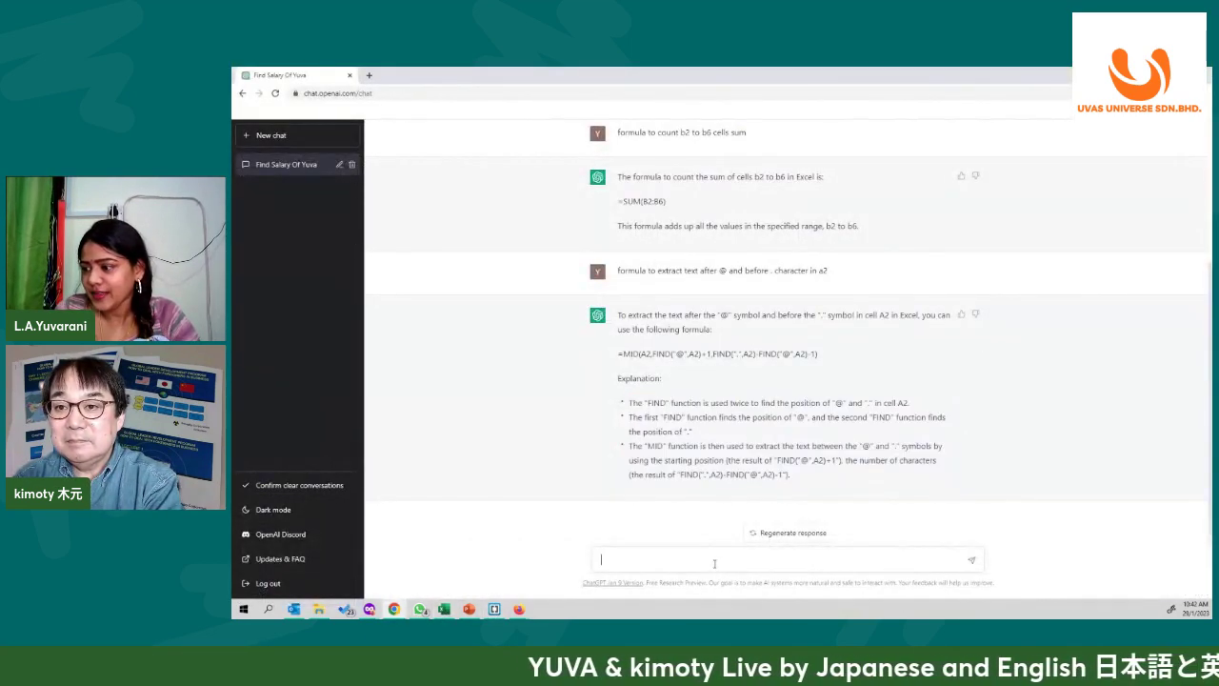
{"action": "type", "text": "how to use index match"}
{"action": "key", "text": "Return"}
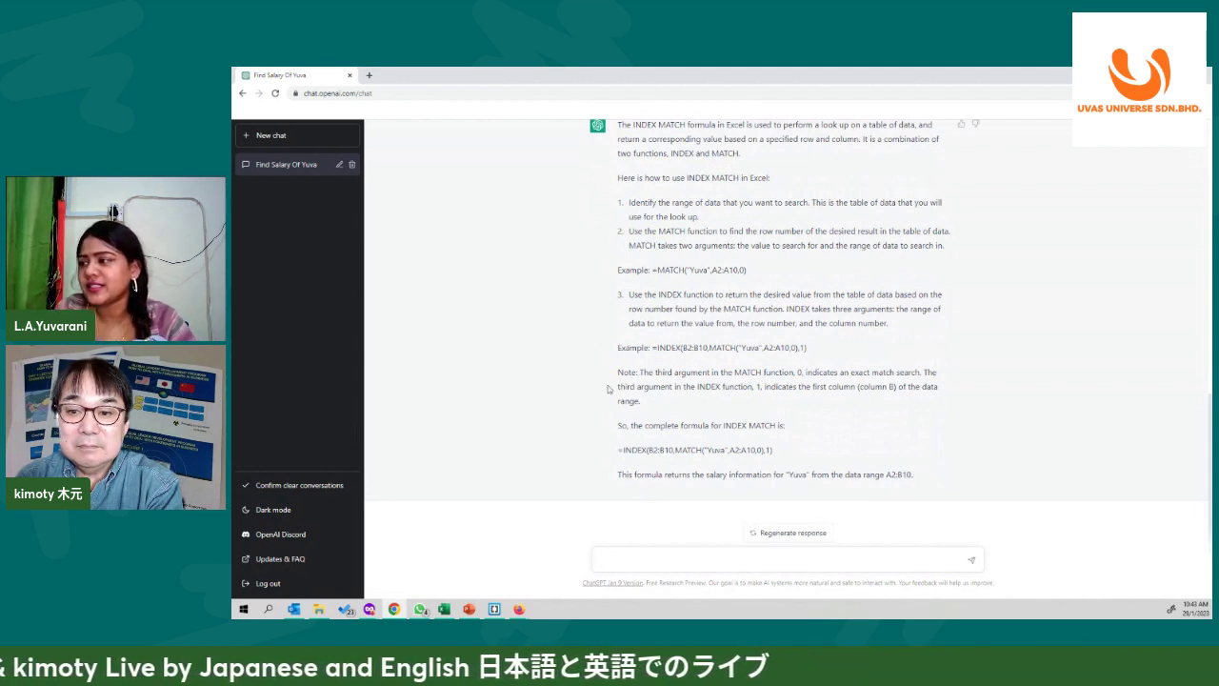
- Scroll back through the chat to review the earlier salary lookup prompt
{"action": "left_click_drag", "start_coordinate": [616, 348], "coordinate": [811, 351]}
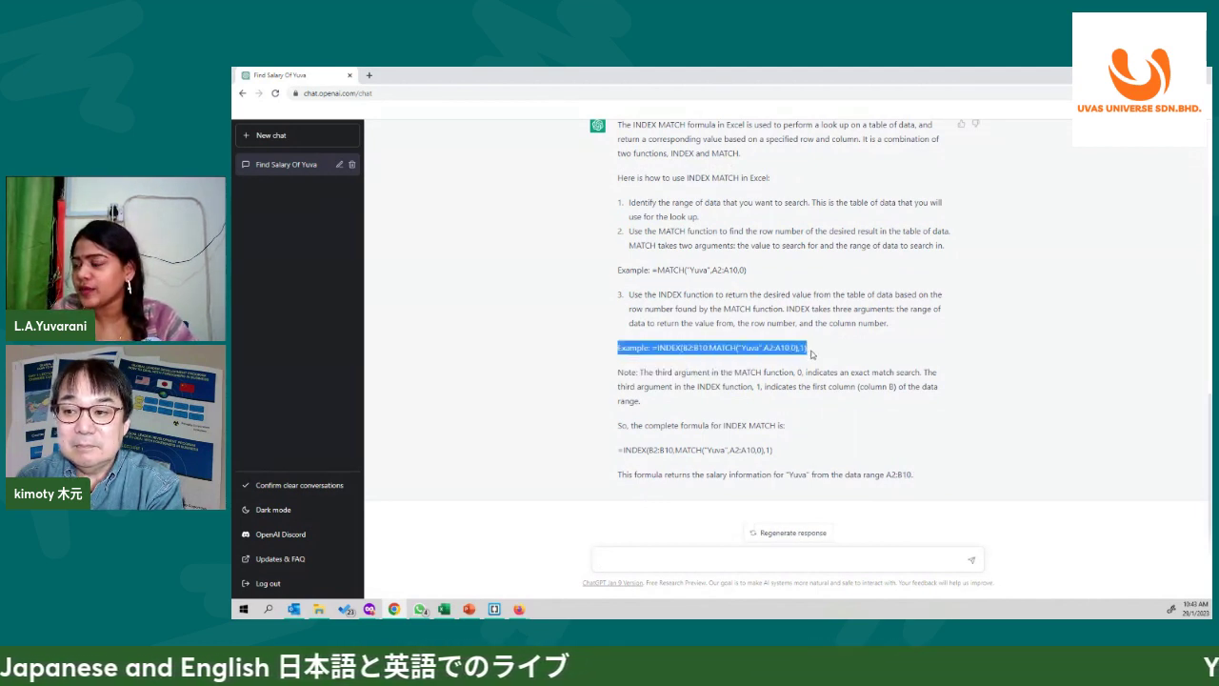
{"action": "scroll", "coordinate": [634, 416], "scroll_direction": "up", "scroll_amount": 3}
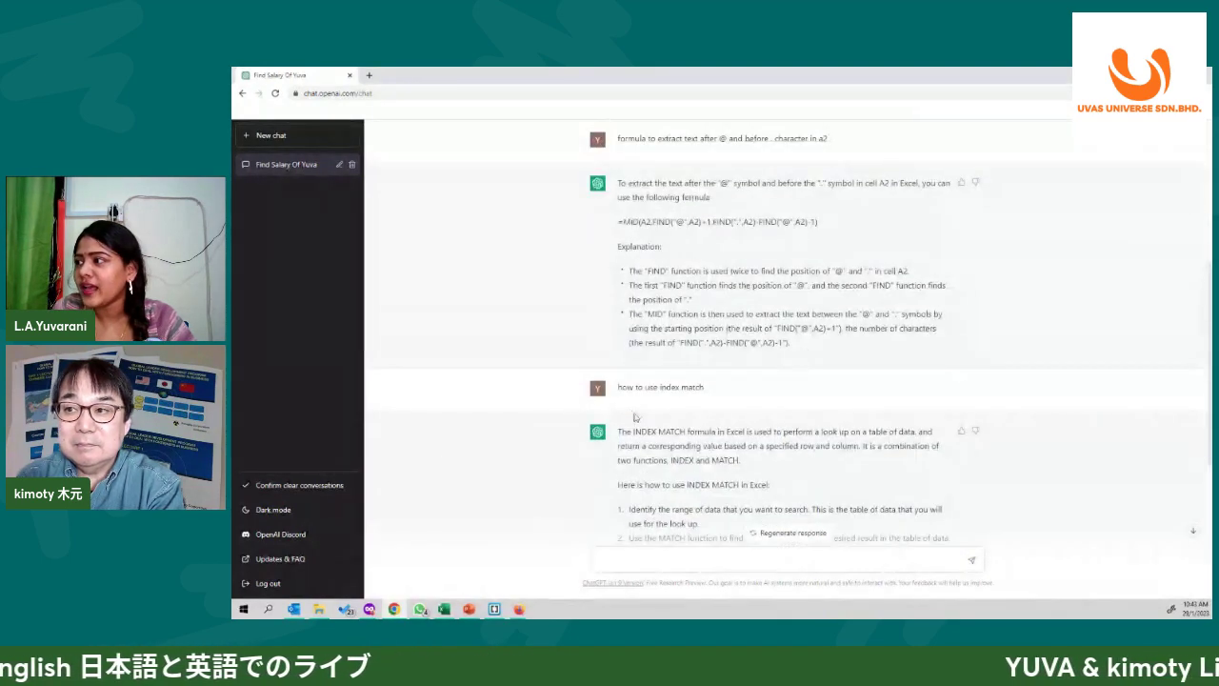
{"action": "scroll", "coordinate": [639, 419], "scroll_direction": "up", "scroll_amount": 1}
{"action": "scroll", "coordinate": [666, 433], "scroll_direction": "up", "scroll_amount": 1}
{"action": "scroll", "coordinate": [695, 449], "scroll_direction": "up", "scroll_amount": 1}
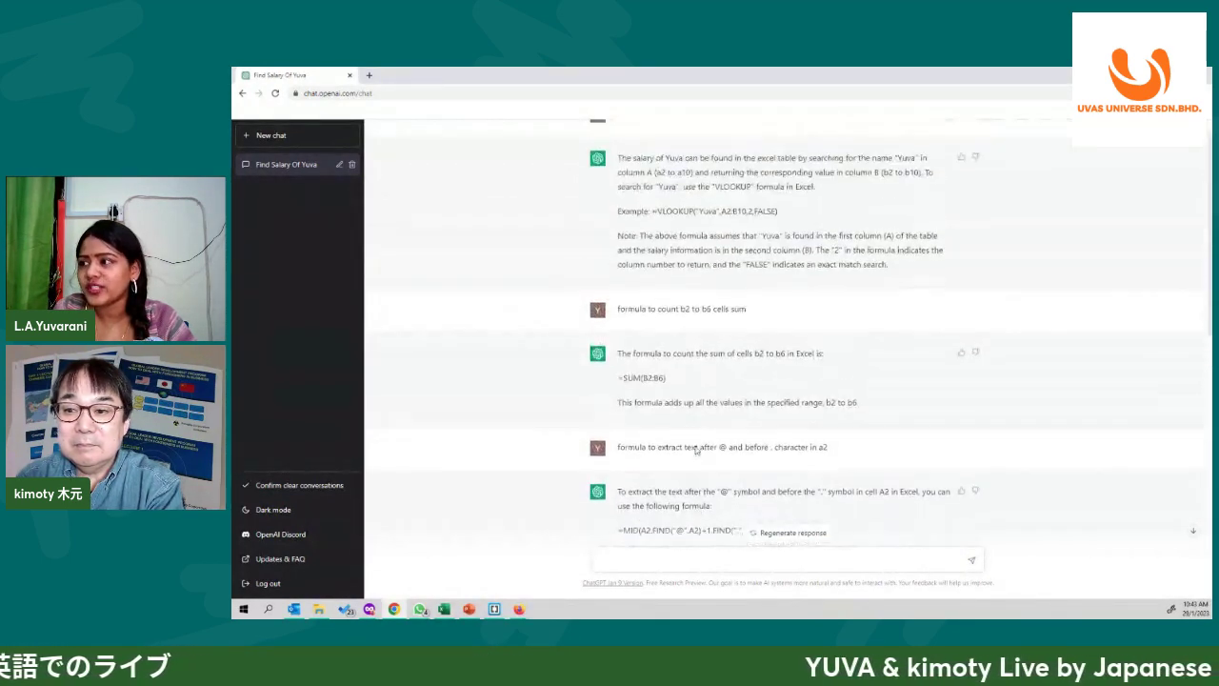
{"action": "scroll", "coordinate": [695, 449], "scroll_direction": "up", "scroll_amount": 1}
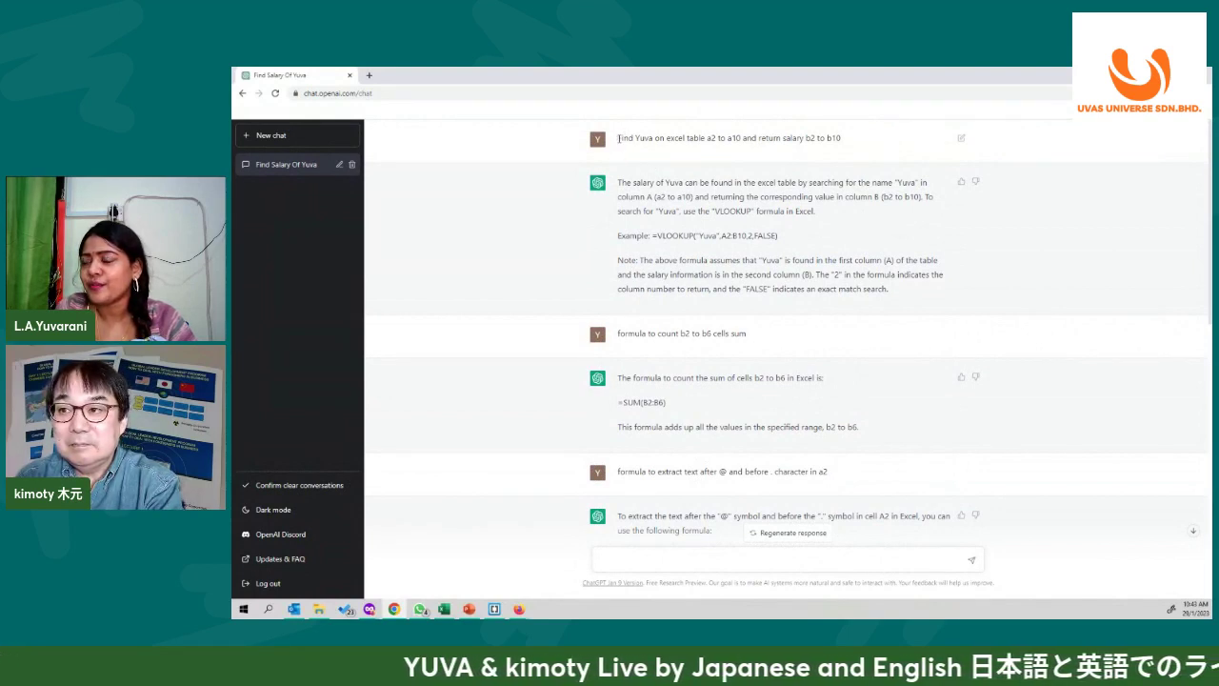
{"action": "left_click_drag", "start_coordinate": [619, 138], "coordinate": [772, 138]}
{"action": "left_click_drag", "start_coordinate": [645, 138], "coordinate": [821, 139]}
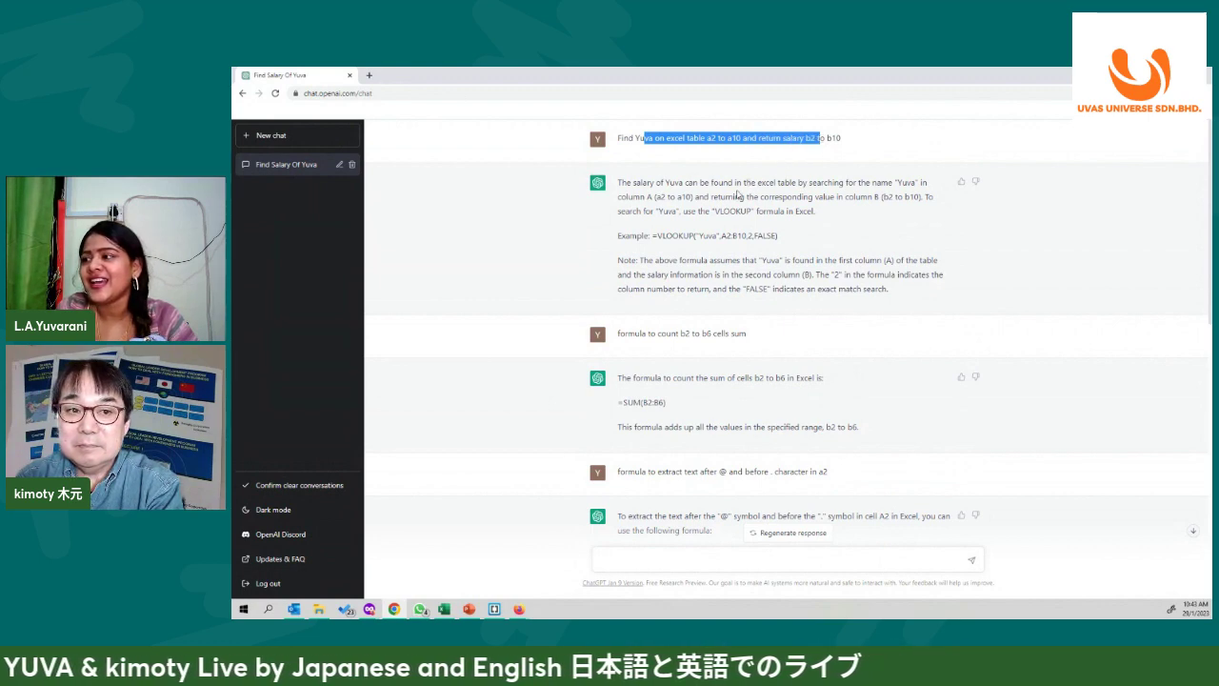
{"action": "scroll", "coordinate": [732, 275], "scroll_direction": "down", "scroll_amount": 3}
{"action": "scroll", "coordinate": [731, 274], "scroll_direction": "down", "scroll_amount": 3}
{"action": "scroll", "coordinate": [732, 274], "scroll_direction": "down", "scroll_amount": 3}
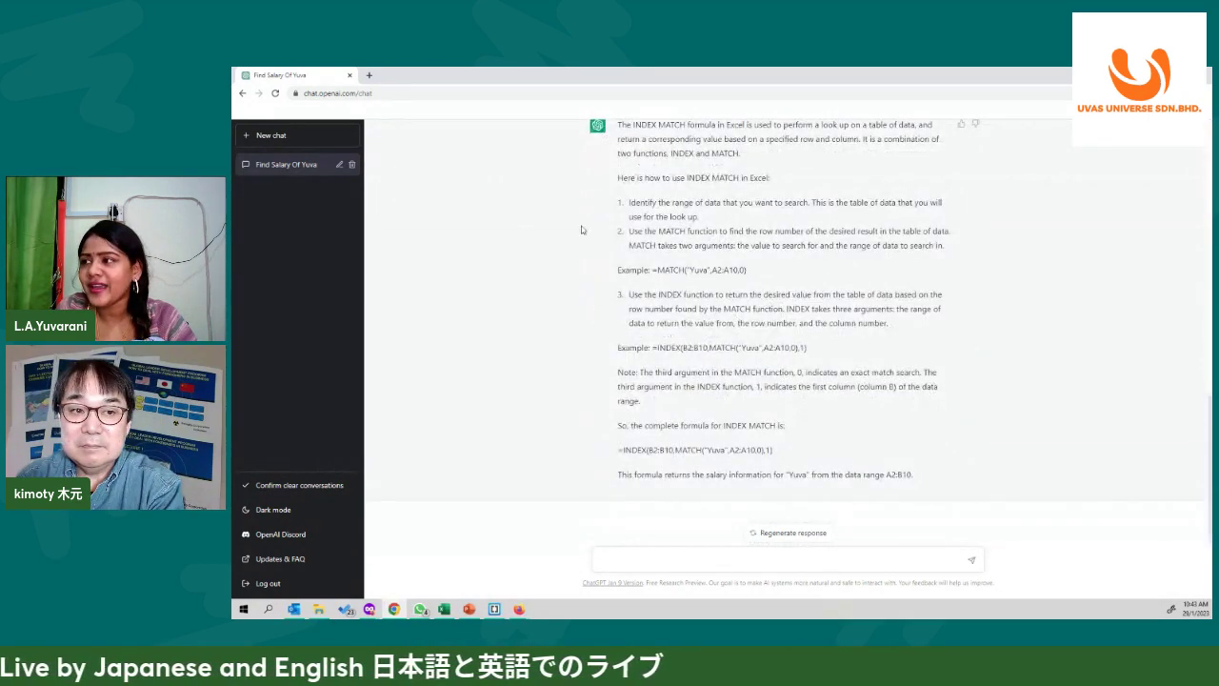
{"action": "scroll", "coordinate": [583, 229], "scroll_direction": "up", "scroll_amount": 3}
{"action": "scroll", "coordinate": [595, 227], "scroll_direction": "up", "scroll_amount": 6}
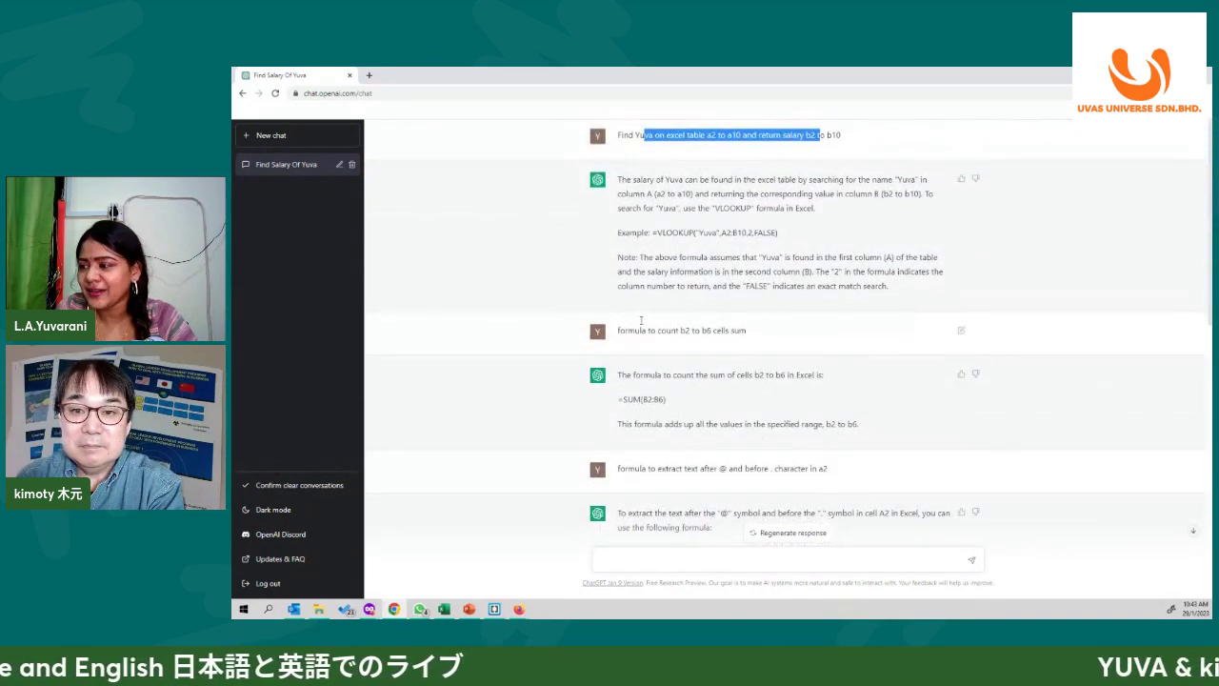
{"action": "scroll", "coordinate": [624, 286], "scroll_direction": "down", "scroll_amount": 10}
{"action": "scroll", "coordinate": [640, 263], "scroll_direction": "up", "scroll_amount": 1}
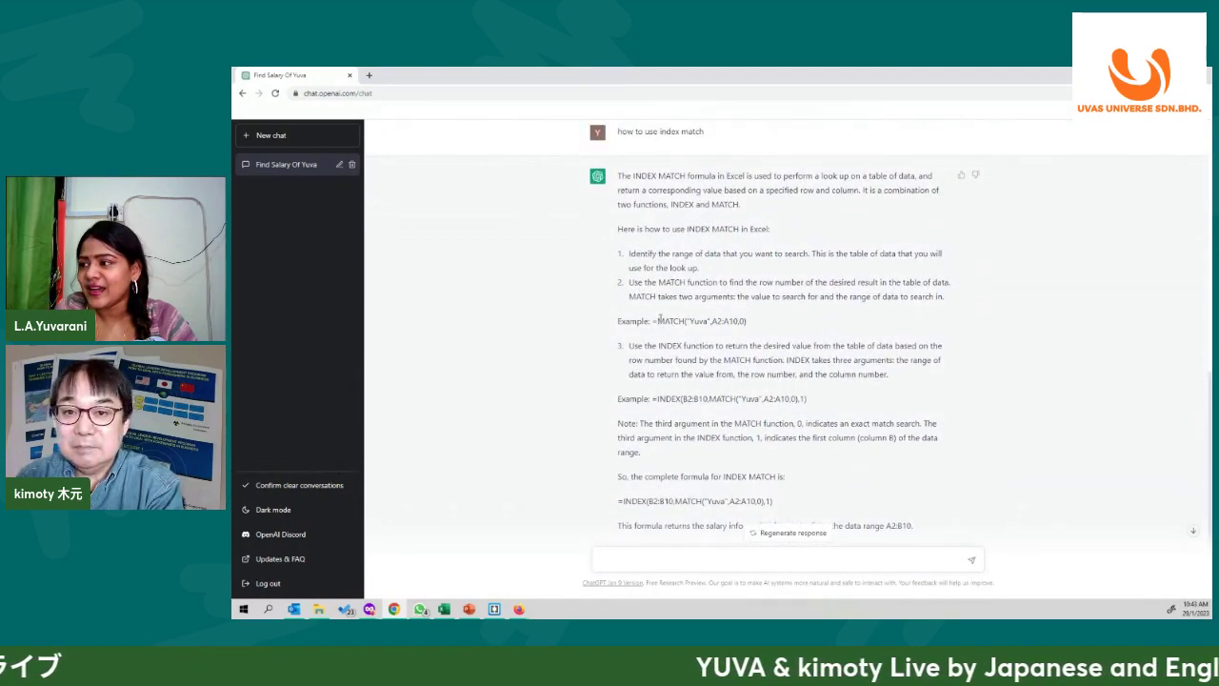
- Select the complete =INDEX(B2:B10,MATCH("Yuva",A2:A10,0),1) formula for use in Excel
{"action": "left_click_drag", "start_coordinate": [658, 321], "coordinate": [746, 321]}
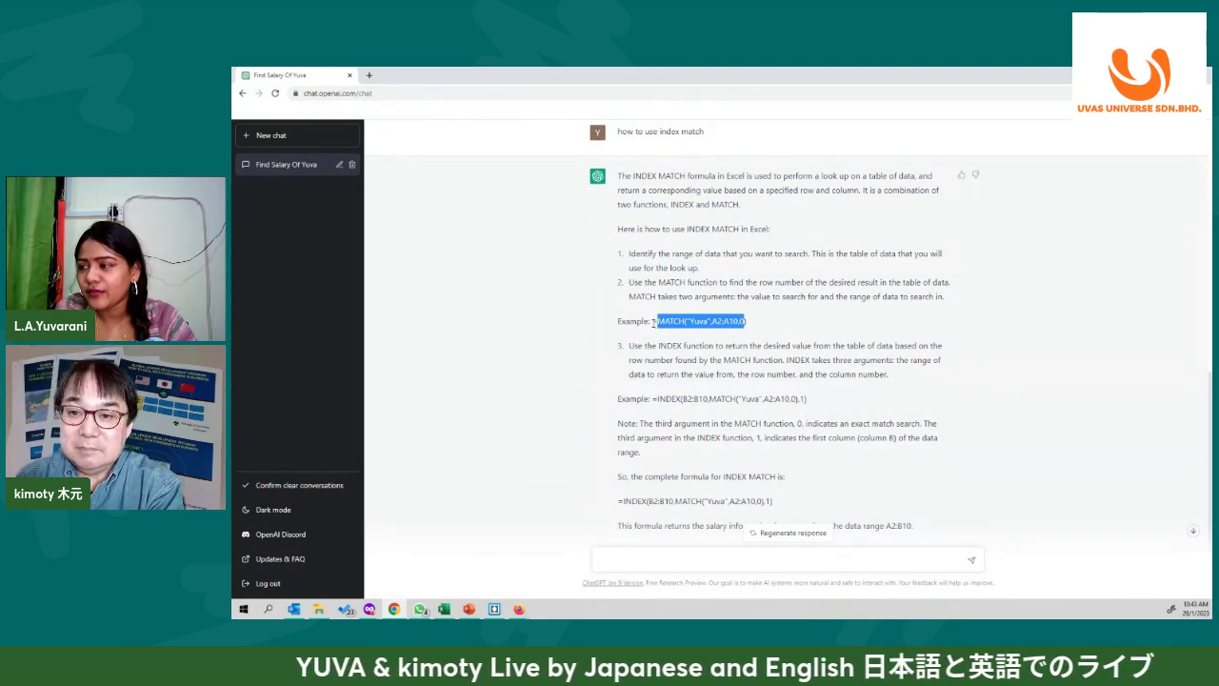
{"action": "left_click_drag", "start_coordinate": [652, 321], "coordinate": [750, 328]}
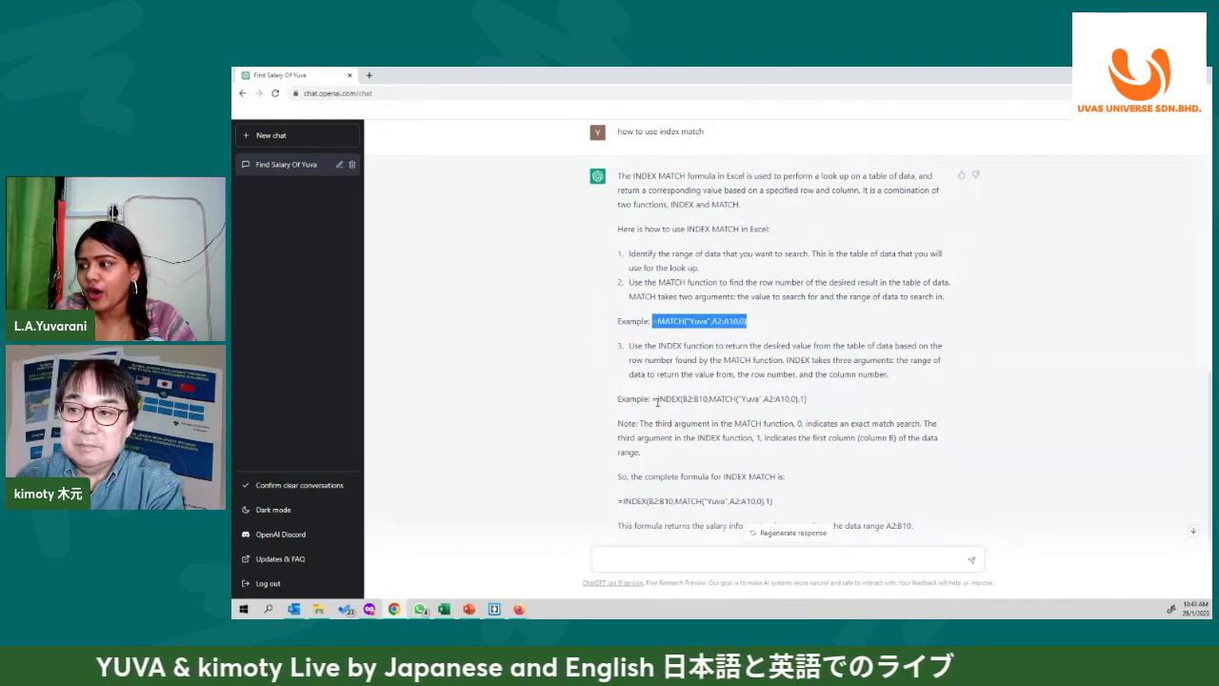
{"action": "left_click_drag", "start_coordinate": [653, 399], "coordinate": [807, 400]}
{"action": "scroll", "coordinate": [670, 462], "scroll_direction": "down", "scroll_amount": 2}
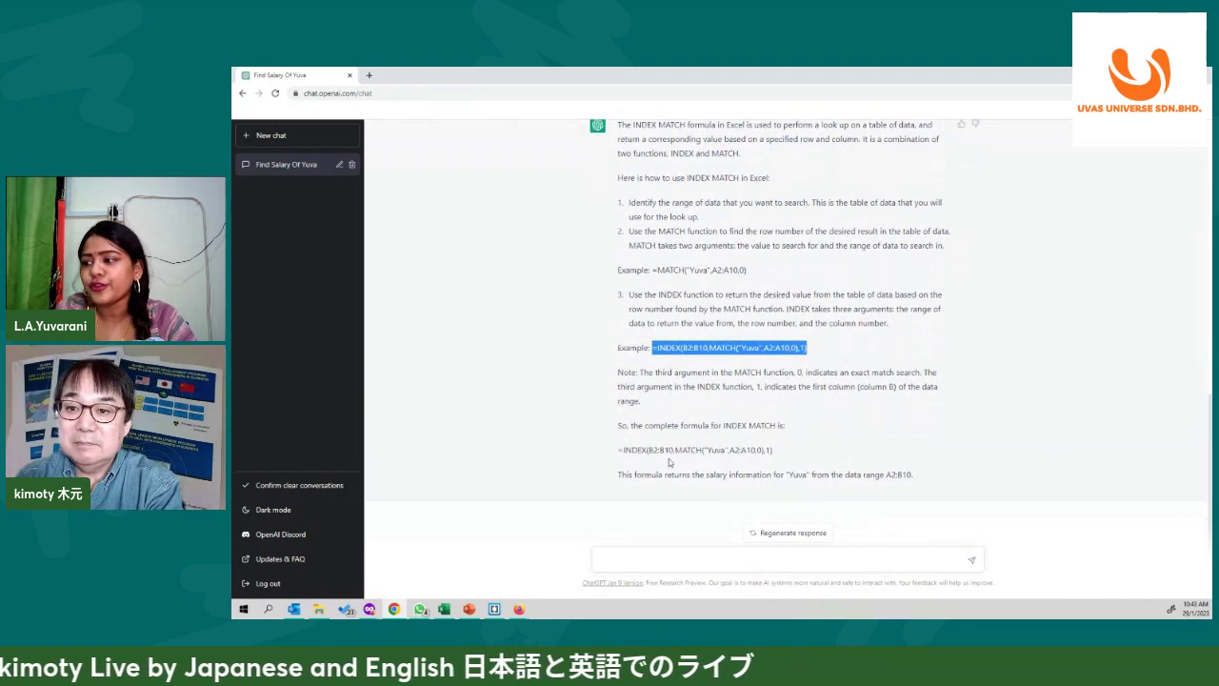
{"action": "left_click_drag", "start_coordinate": [619, 450], "coordinate": [771, 451]}
{"action": "key", "text": "ctrl+c"}
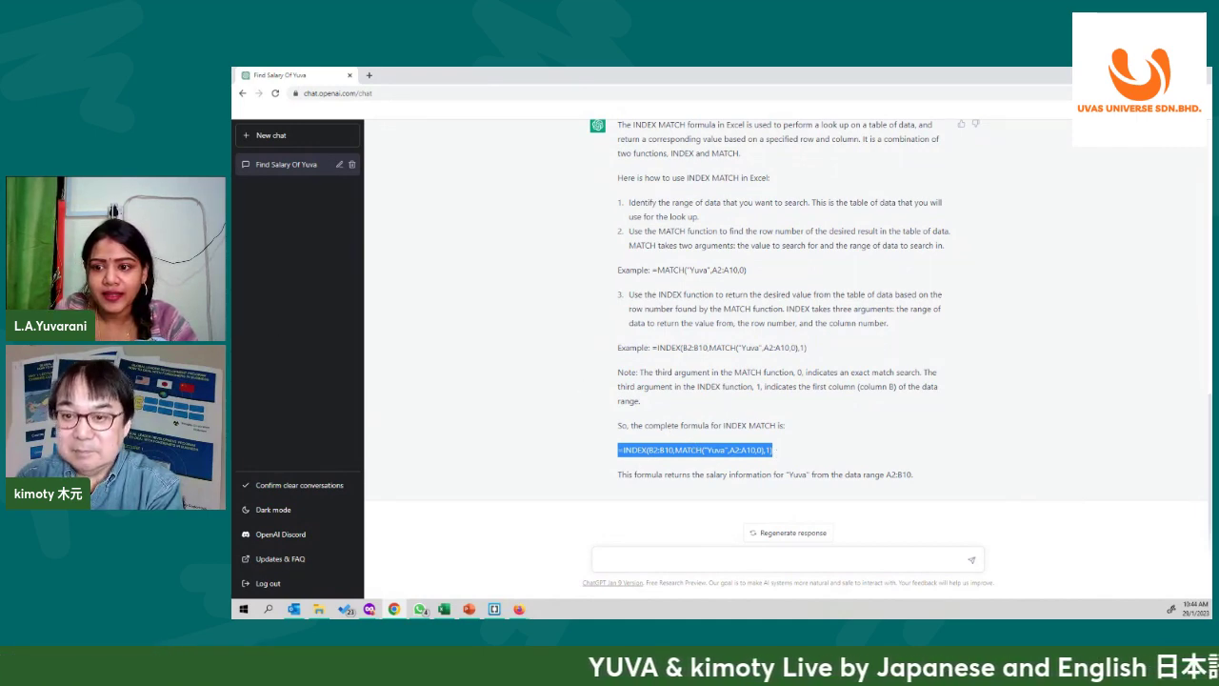
{"action": "left_click", "coordinate": [444, 609]}
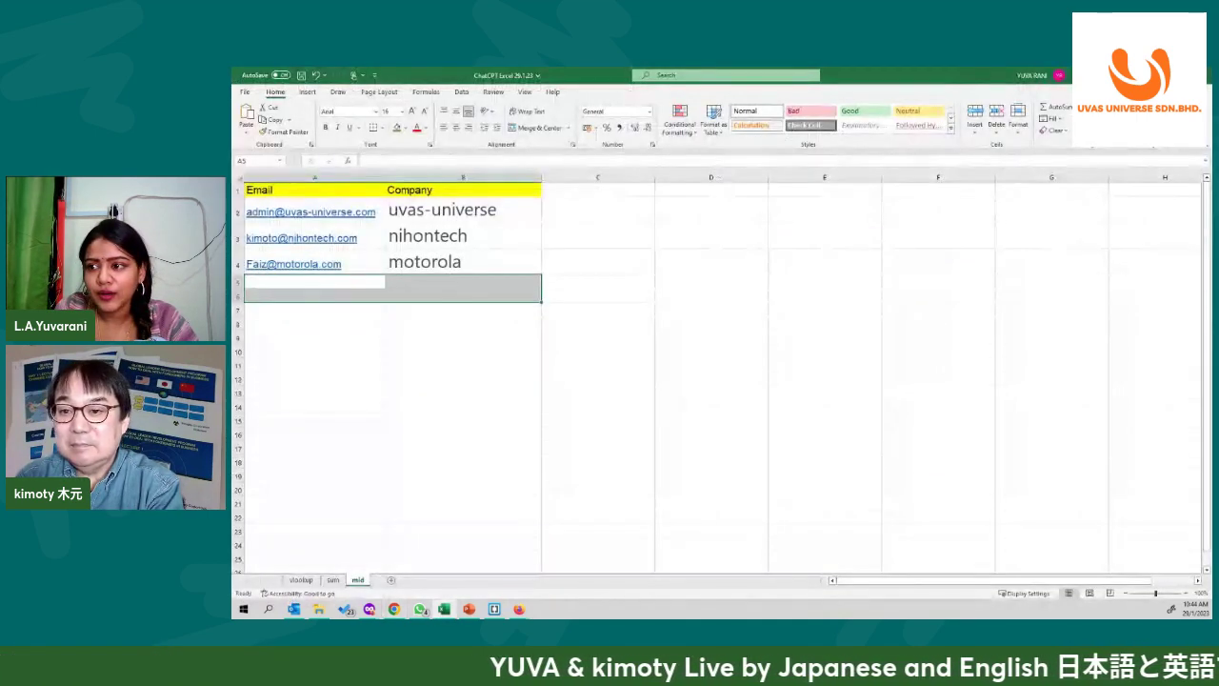
- On the vlookup sheet, enter Yuva in E7 and paste the INDEX MATCH formula in F7
{"action": "left_click", "coordinate": [312, 581]}
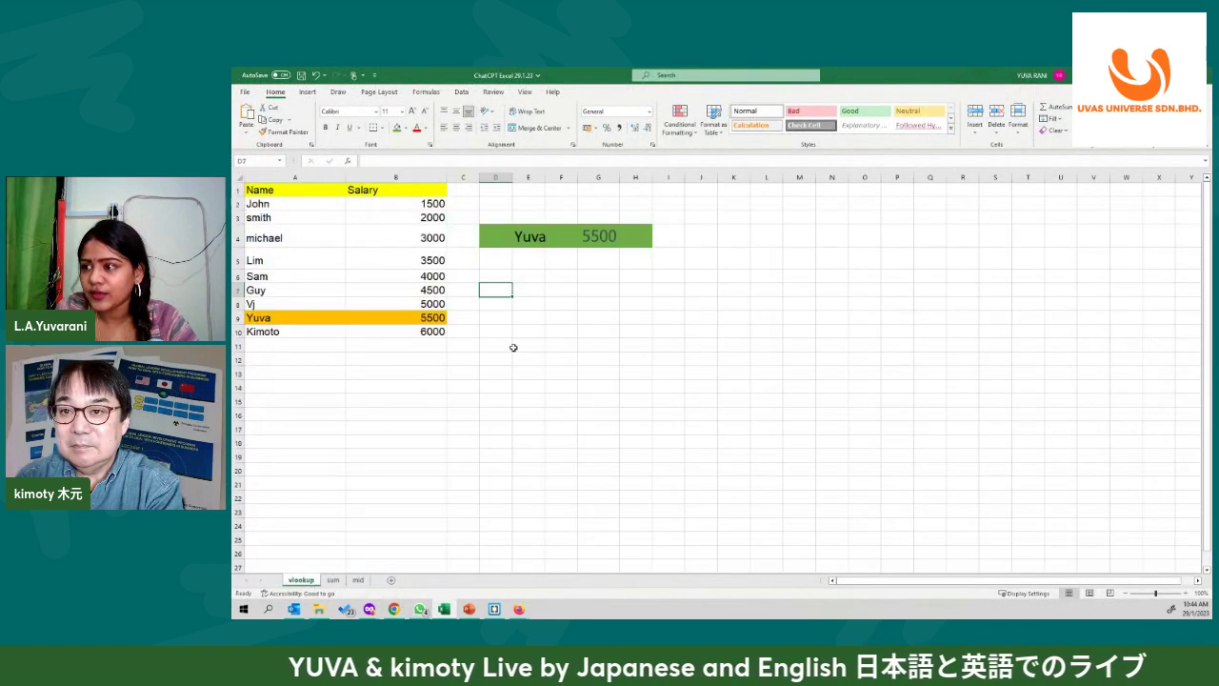
{"action": "left_click", "coordinate": [498, 290]}
{"action": "left_click", "coordinate": [527, 290]}
{"action": "type", "text": "Yuva"}
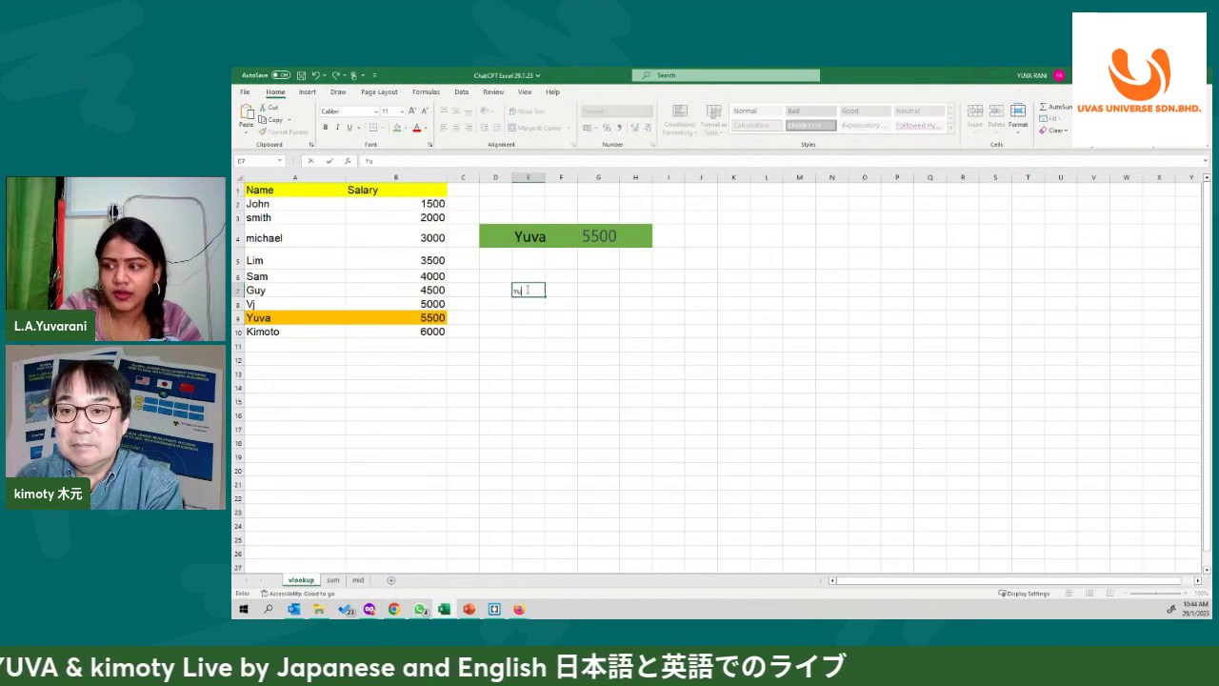
{"action": "key", "text": "Tab"}
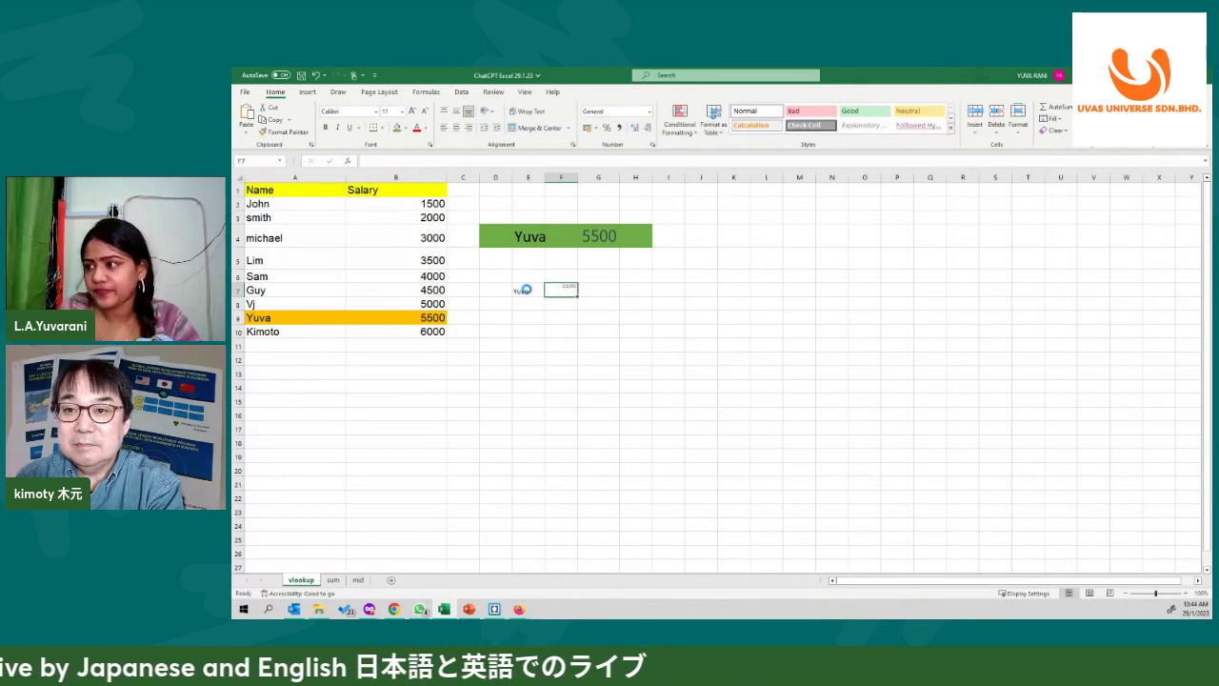
{"action": "key", "text": "ctrl+v"}
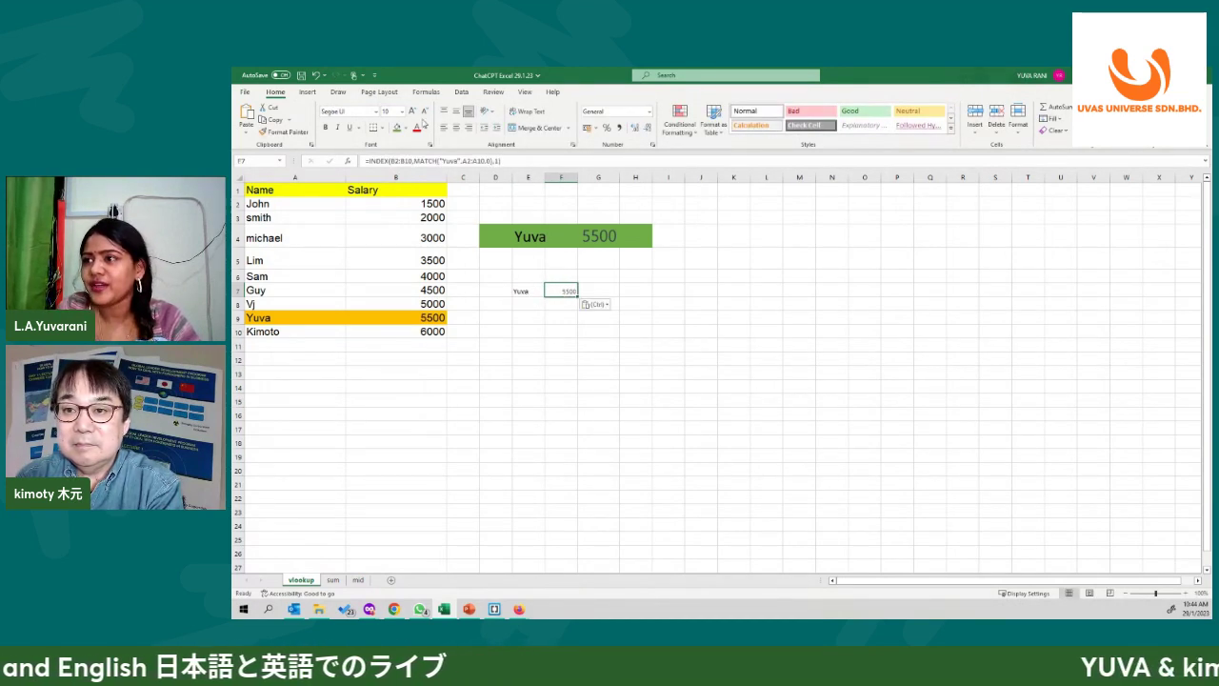
- Set both E7 (Yuva) and F7 (5500) to font size 20
{"action": "left_click", "coordinate": [401, 111]}
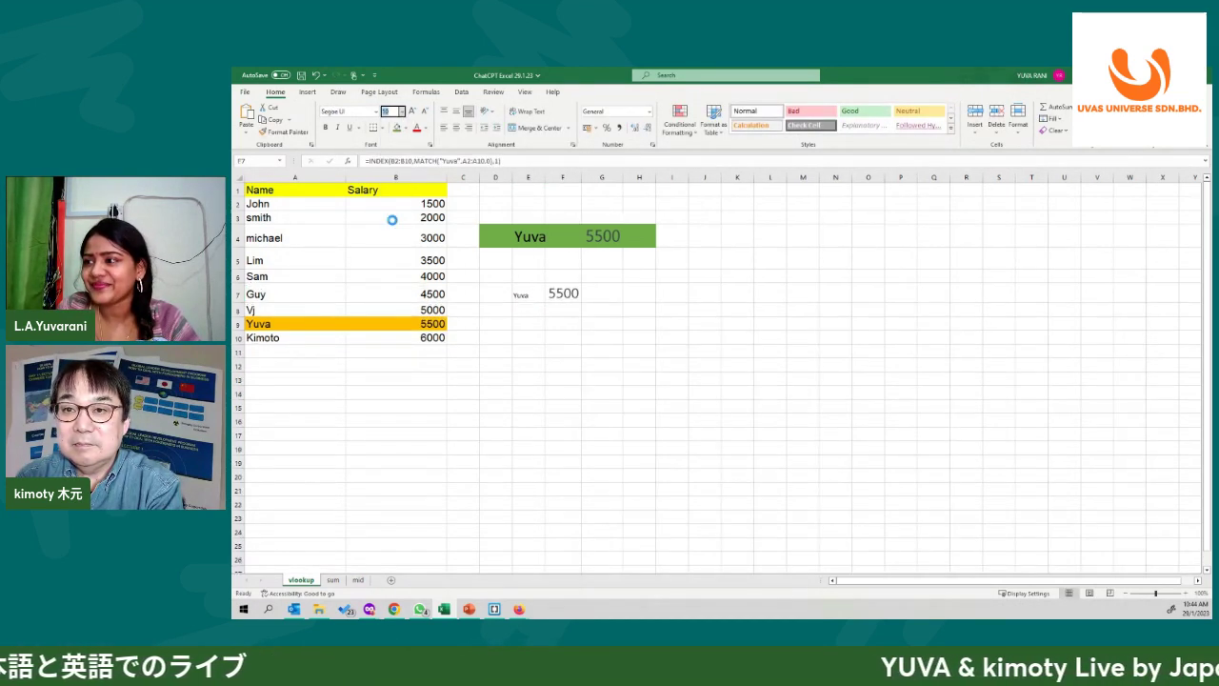
{"action": "left_click", "coordinate": [391, 225]}
{"action": "left_click", "coordinate": [519, 295]}
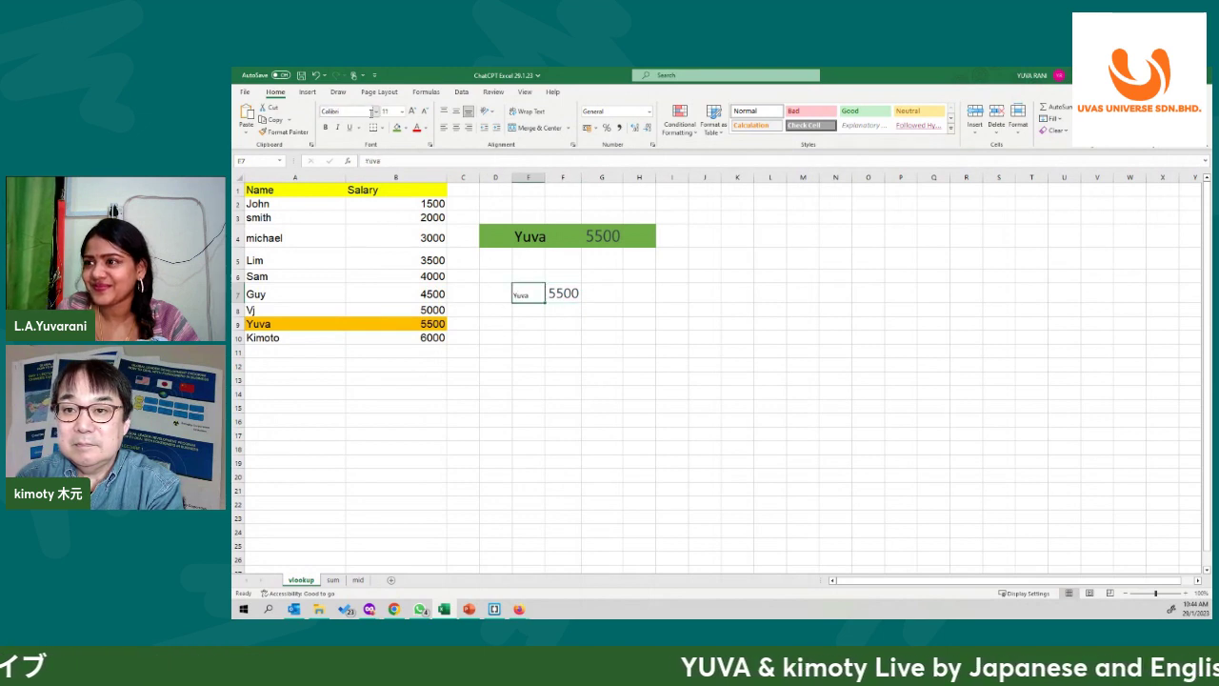
{"action": "left_click", "coordinate": [401, 112]}
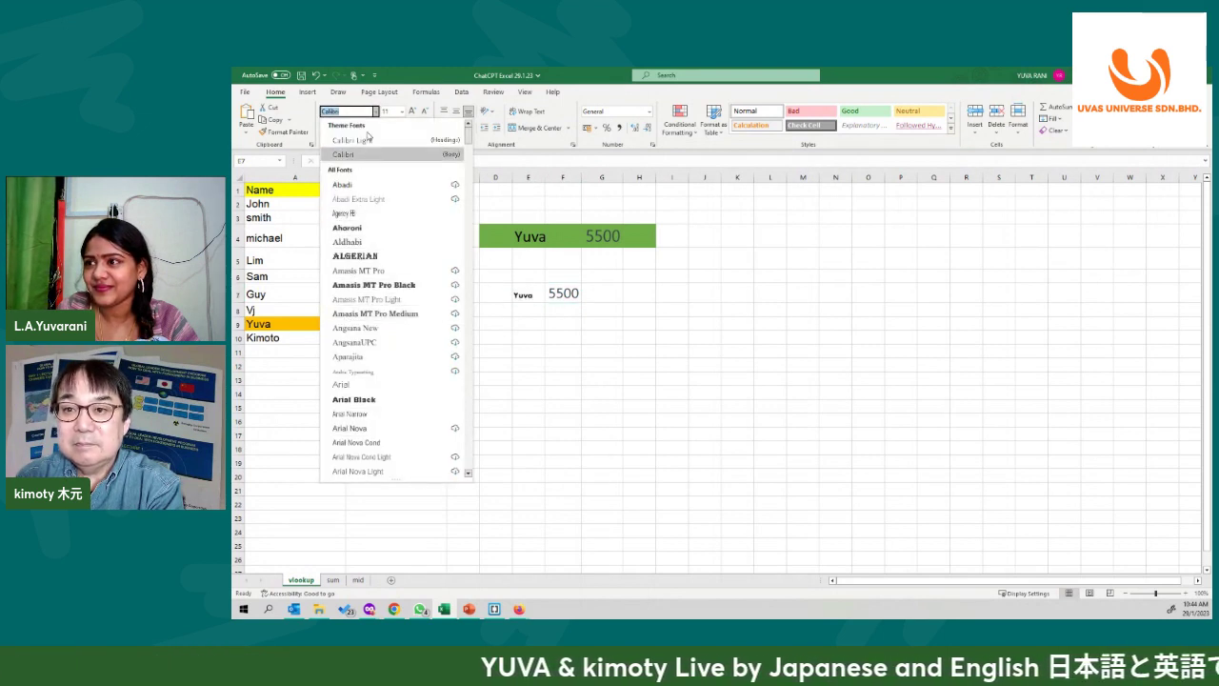
{"action": "left_click", "coordinate": [401, 111]}
{"action": "left_click", "coordinate": [401, 112]}
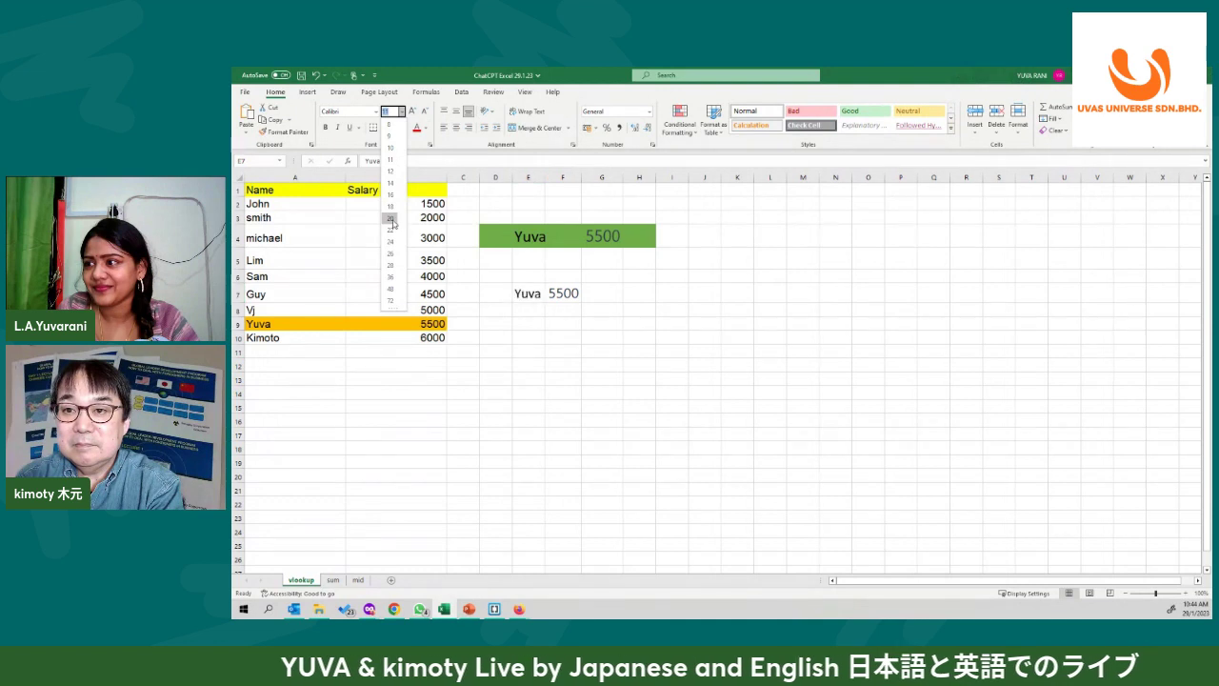
{"action": "left_click", "coordinate": [397, 224]}
{"action": "left_click", "coordinate": [572, 363]}
- Fill E7:F7 with yellow
{"action": "left_click_drag", "start_coordinate": [562, 292], "coordinate": [527, 293]}
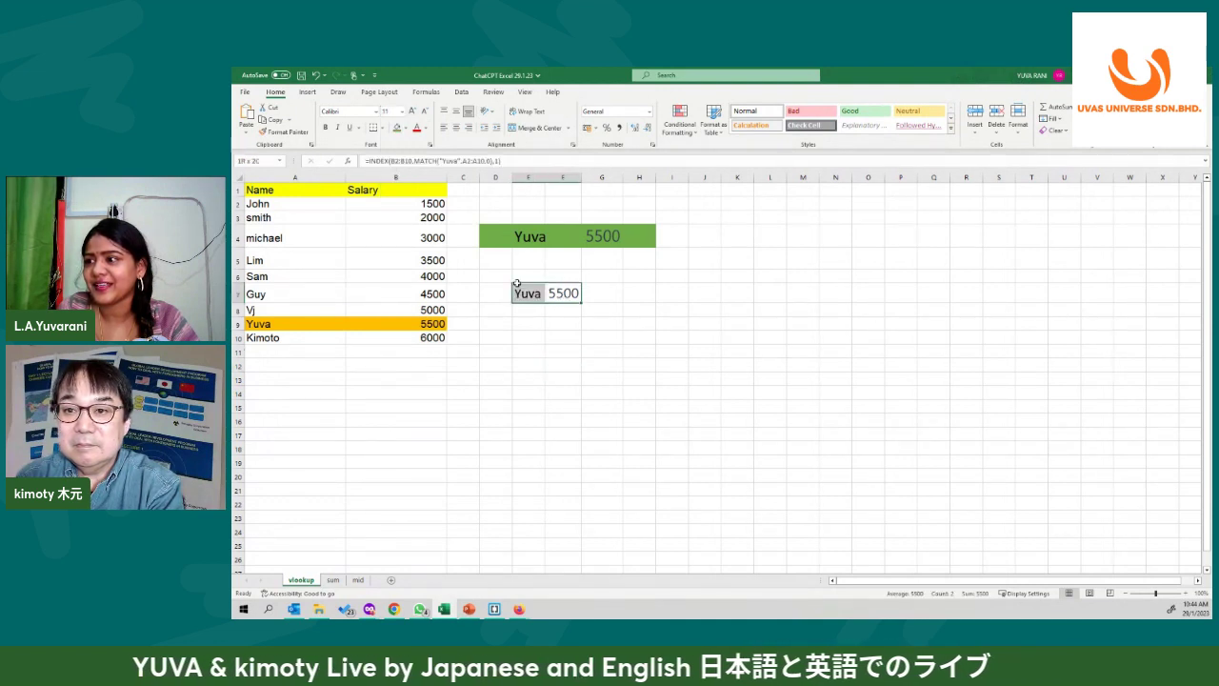
{"action": "left_click", "coordinate": [407, 129]}
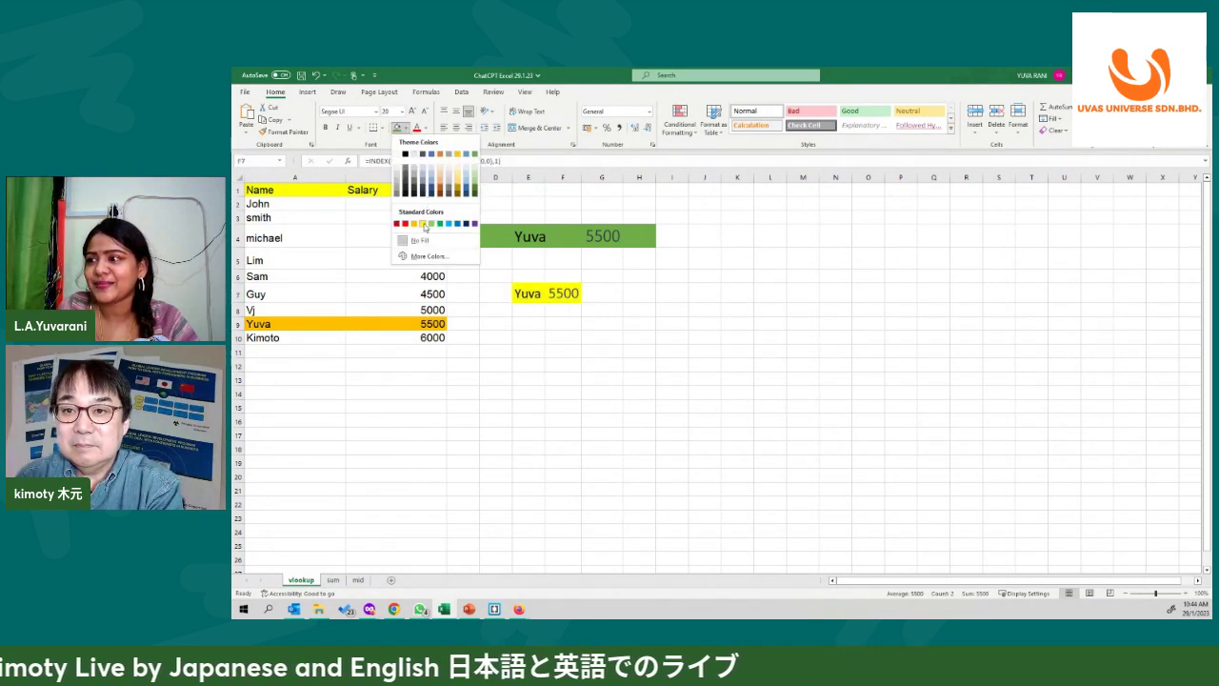
{"action": "left_click", "coordinate": [423, 224]}
{"action": "left_click", "coordinate": [555, 389]}
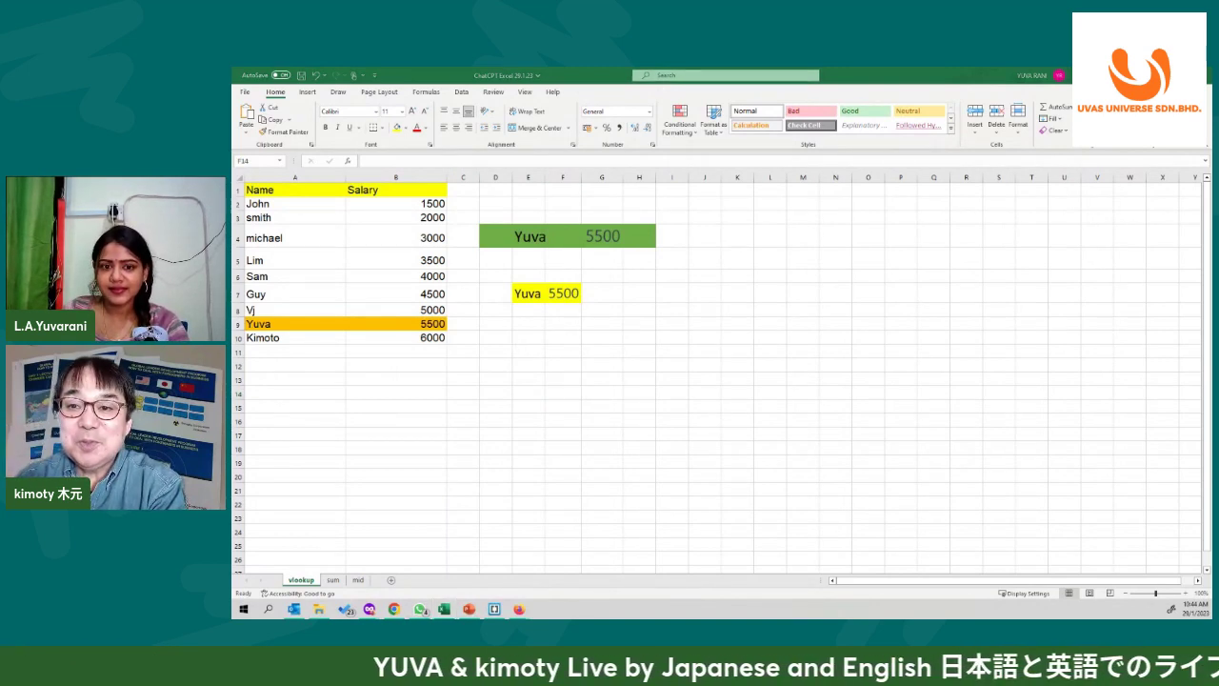
{"action": "key", "text": "alt+Tab"}
- Highlight the INDEX MATCH formula line, then select the answer from the MATCH example to its end
{"action": "left_click", "coordinate": [646, 464]}
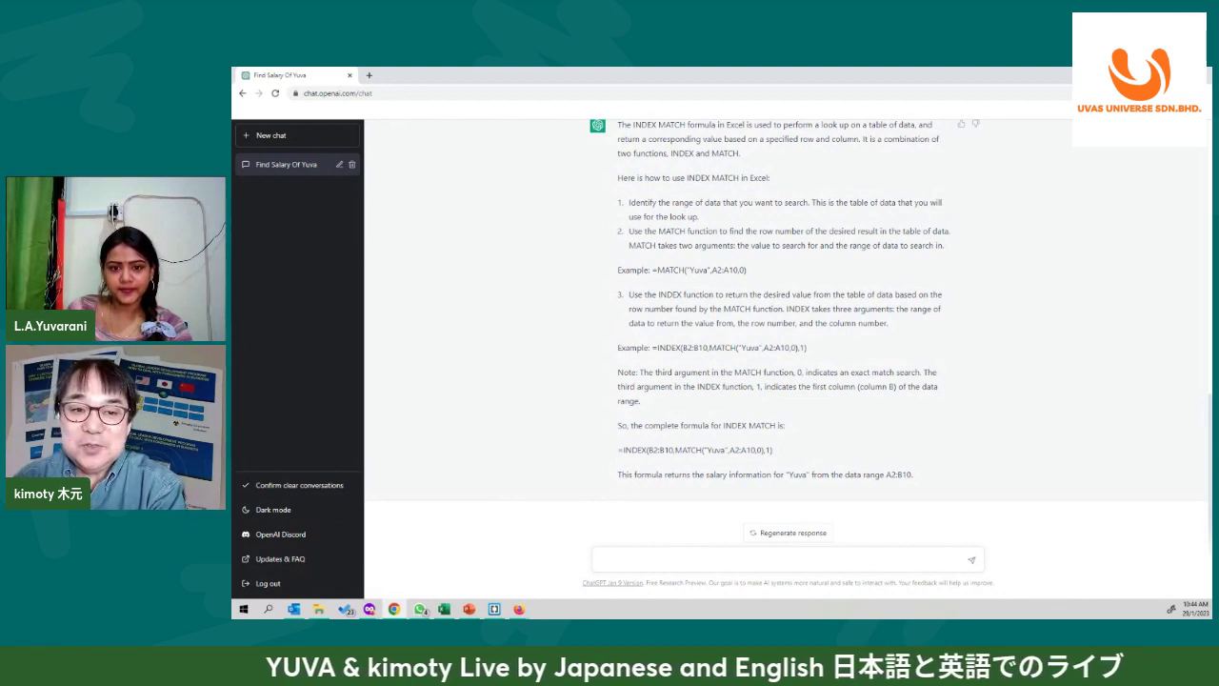
{"action": "triple_click", "coordinate": [690, 448]}
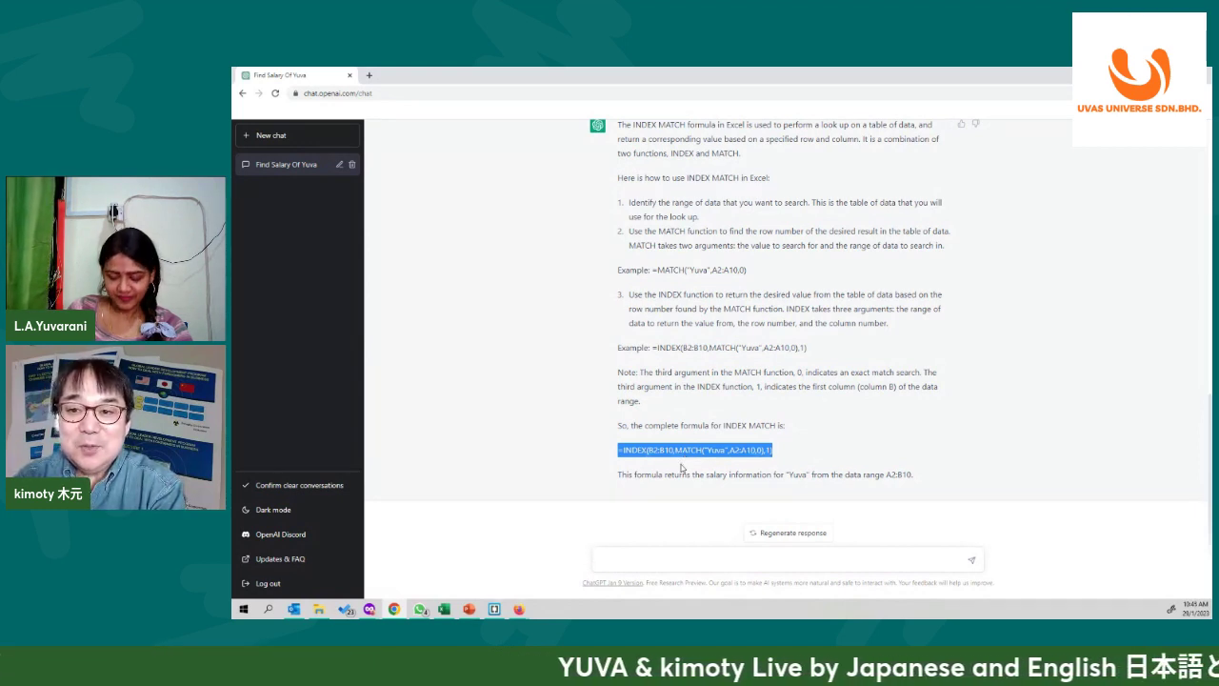
{"action": "left_click", "coordinate": [677, 473]}
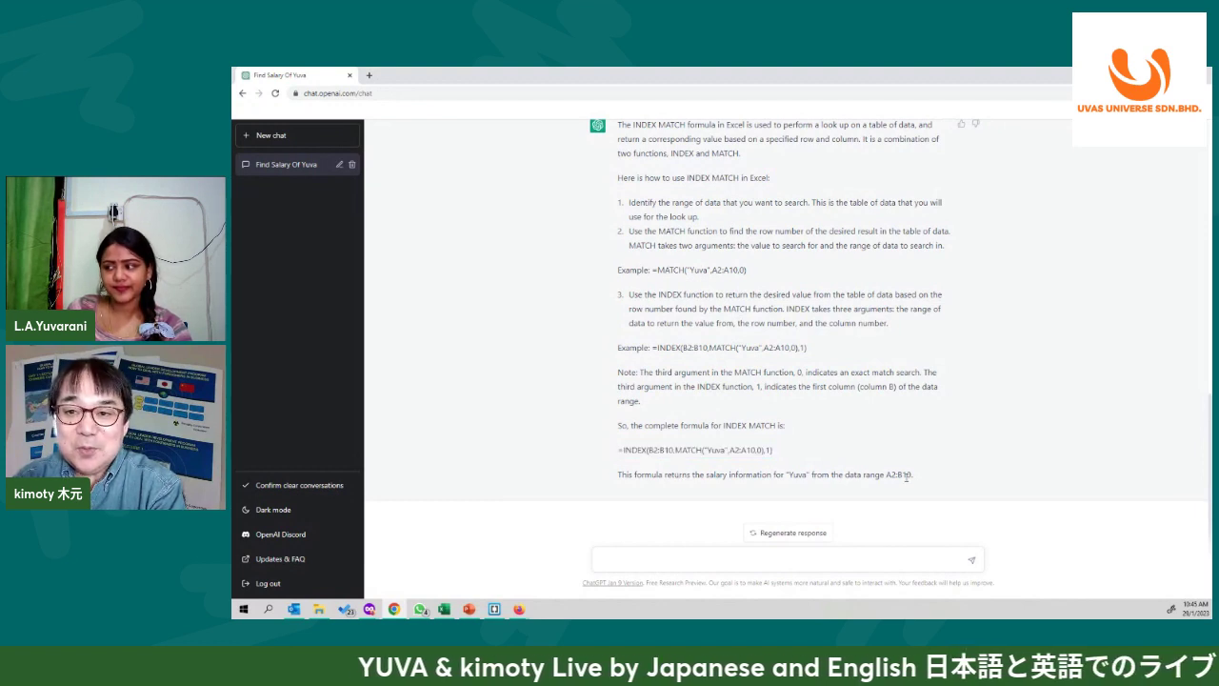
{"action": "mouse_move", "coordinate": [913, 474]}
{"action": "left_mouse_down"}
{"action": "mouse_move", "coordinate": [620, 326]}
{"action": "mouse_move", "coordinate": [618, 275]}
{"action": "left_mouse_up"}
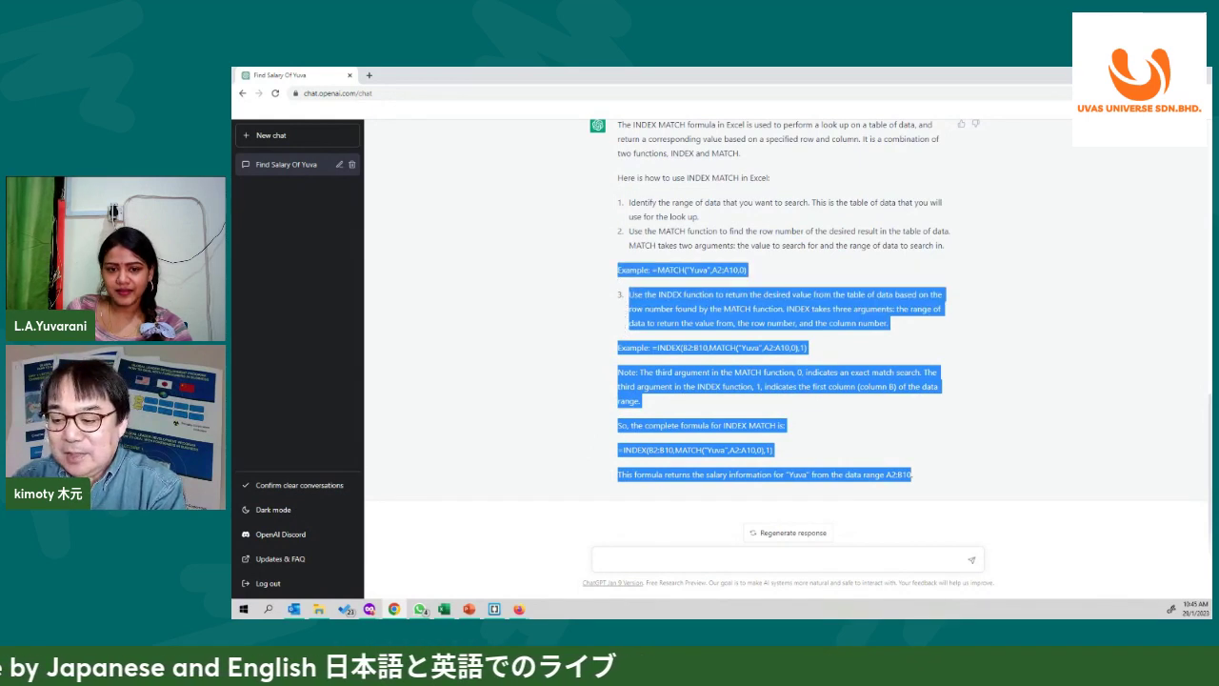
{"action": "key", "text": "alt+Tab"}
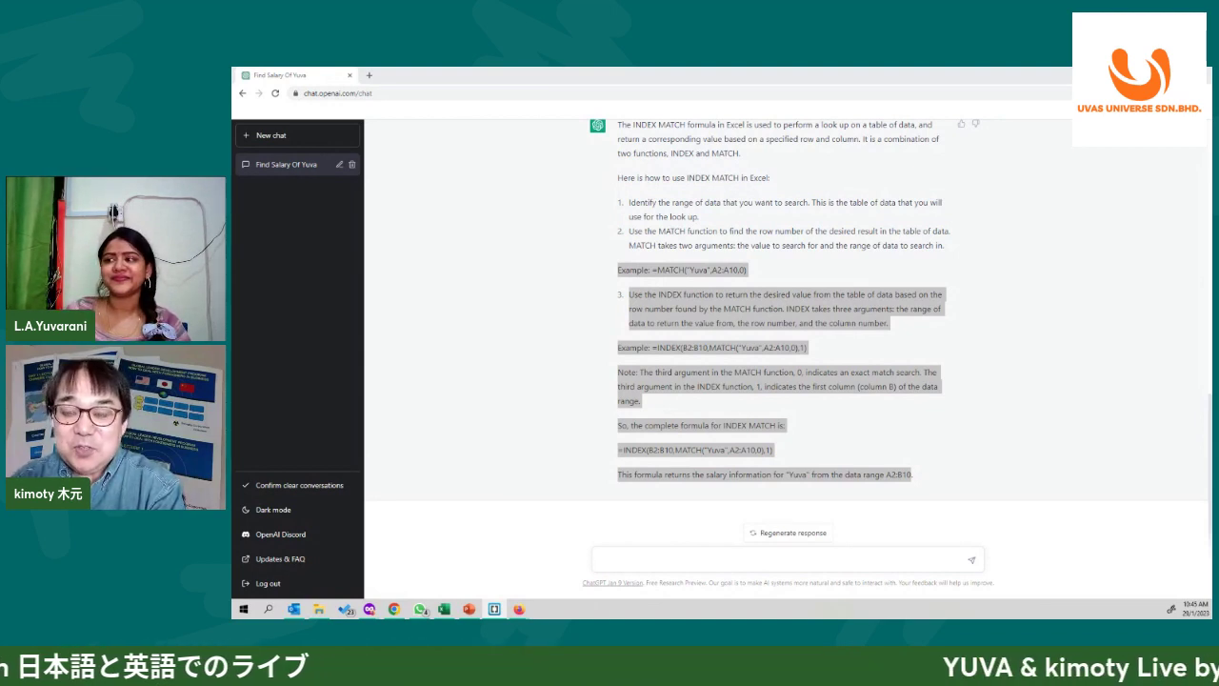
{"action": "left_click", "coordinate": [656, 357]}
{"action": "left_click", "coordinate": [655, 357]}
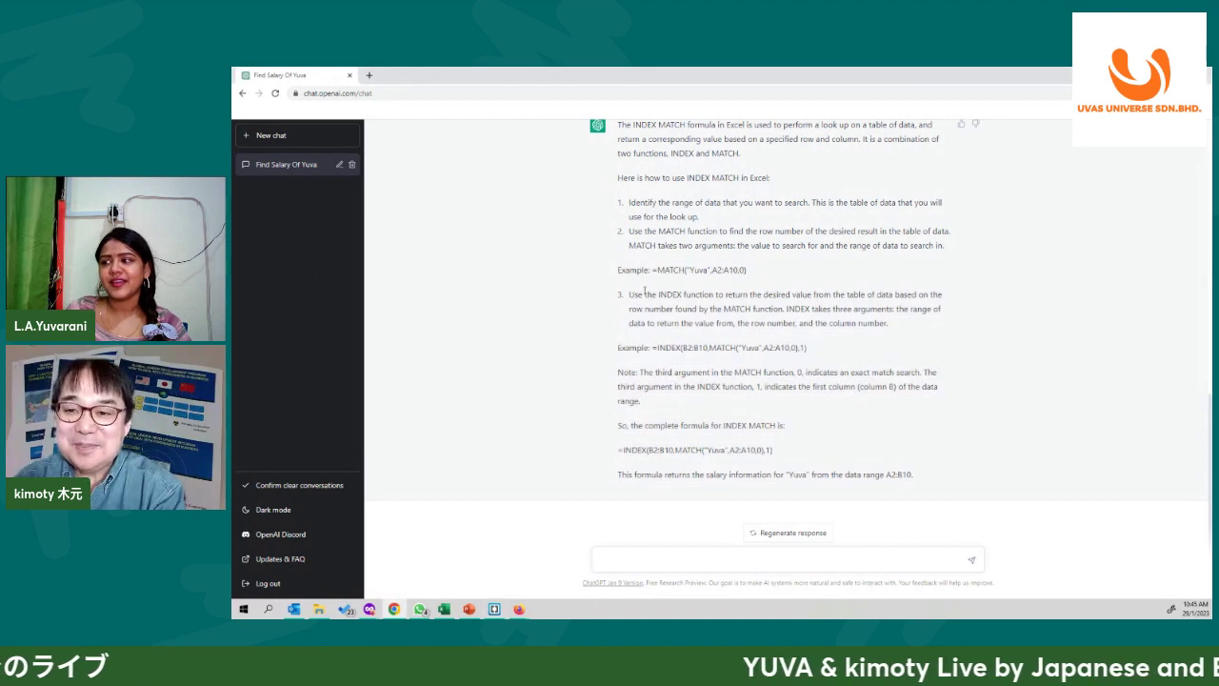